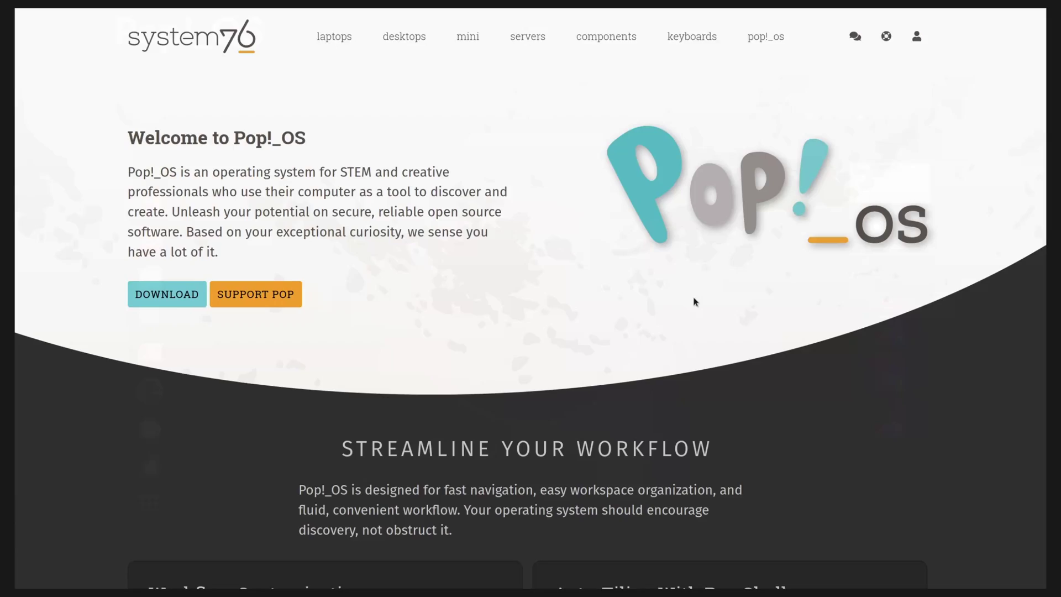
Scroll the Pop!_OS features page past workflow and auto-tiling down to Dark mode.
scroll(237, 176, "down", 6)
scroll(237, 176, "down", 5)
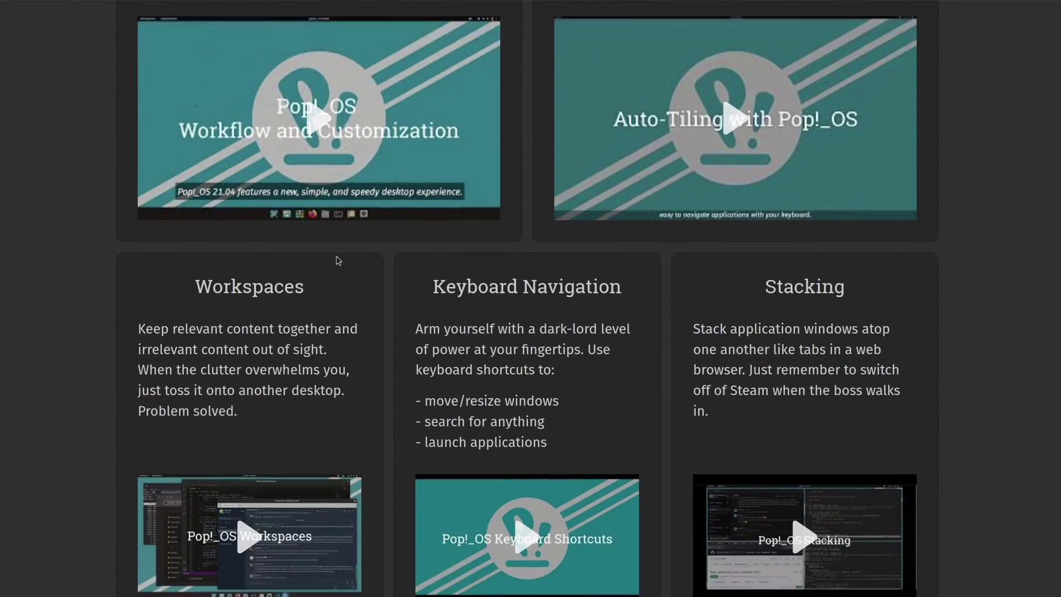
scroll(338, 260, "down", 3)
scroll(341, 256, "down", 3)
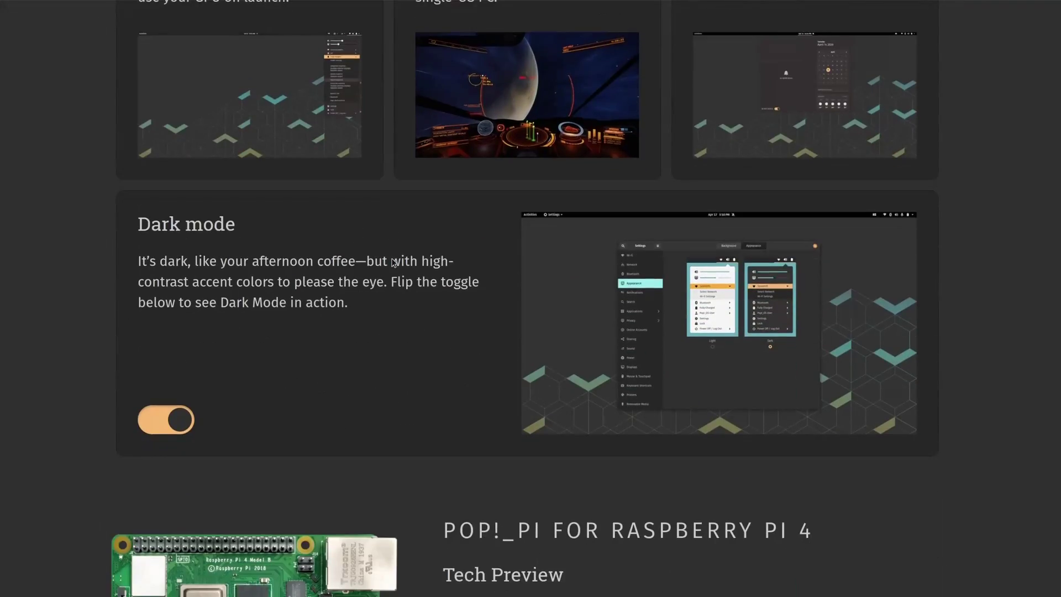
scroll(392, 261, "down", 5)
scroll(390, 261, "down", 5)
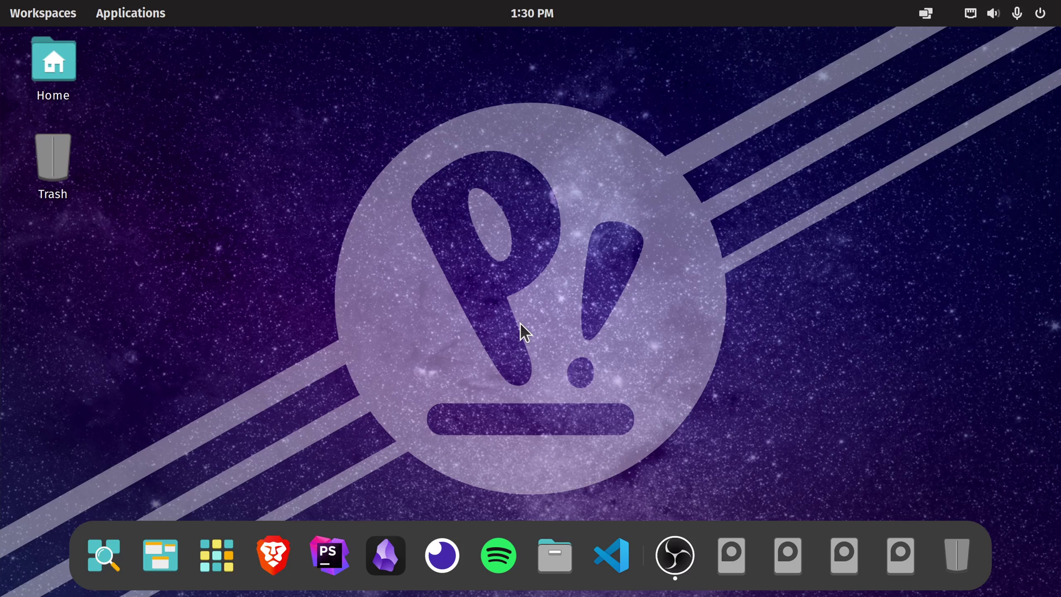
Launch Firefox and search Unsplash for 'abstract wallpaper'.
key("super")
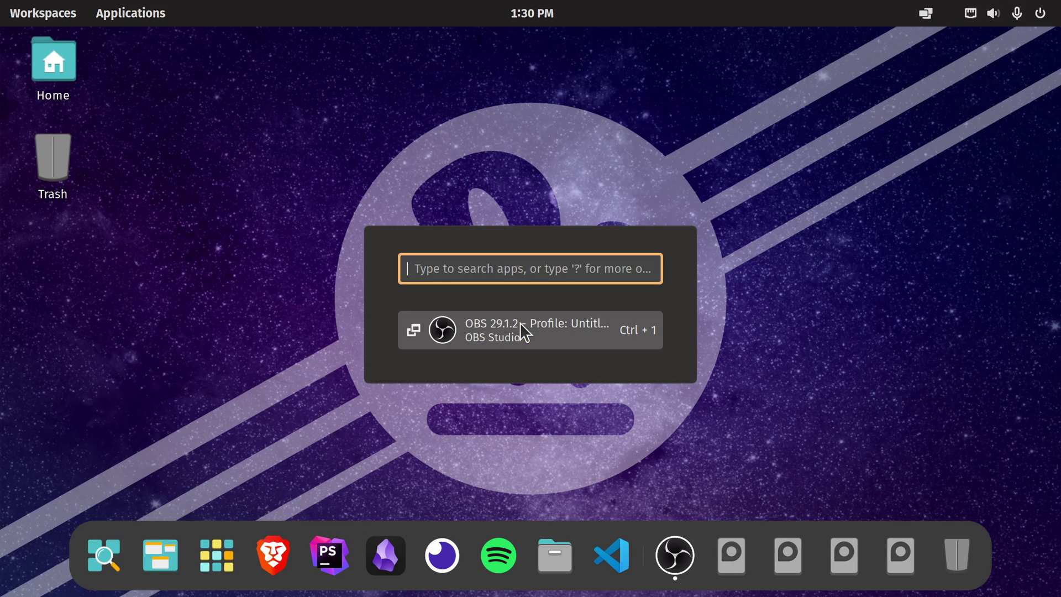
type("fi")
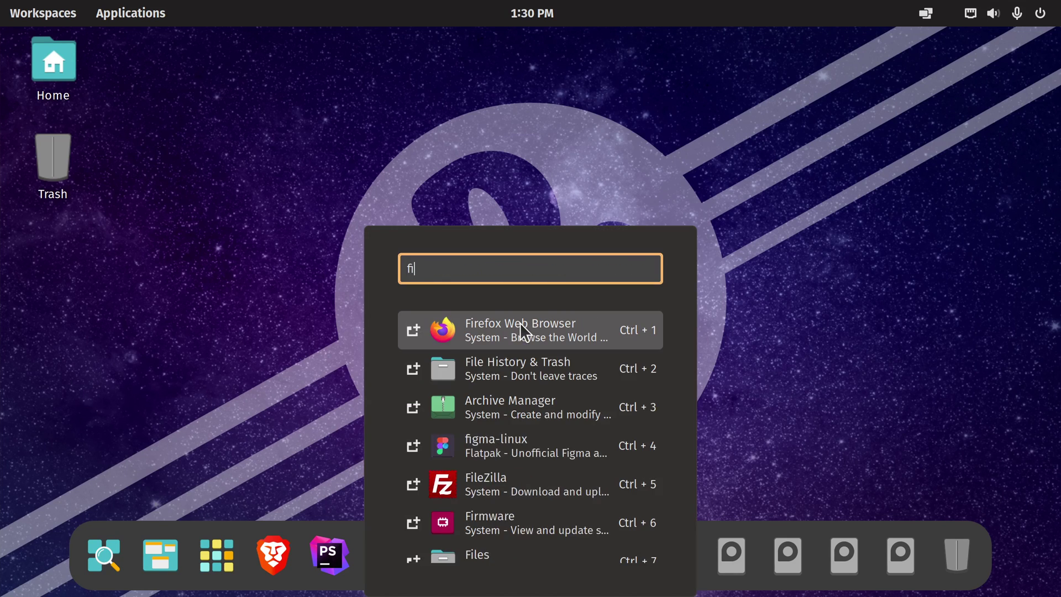
type("refo")
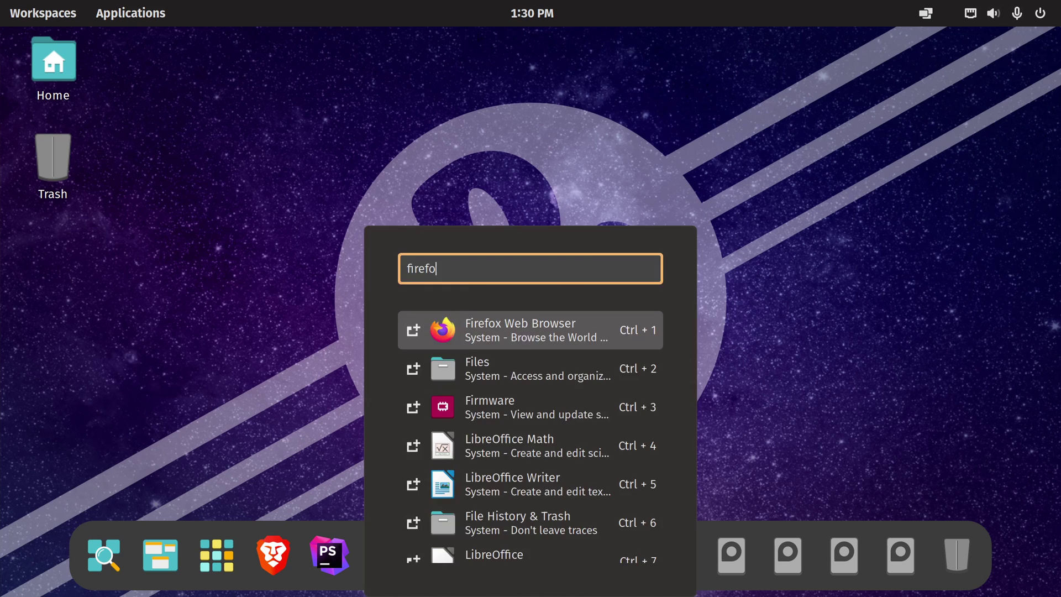
key("Return")
type("un")
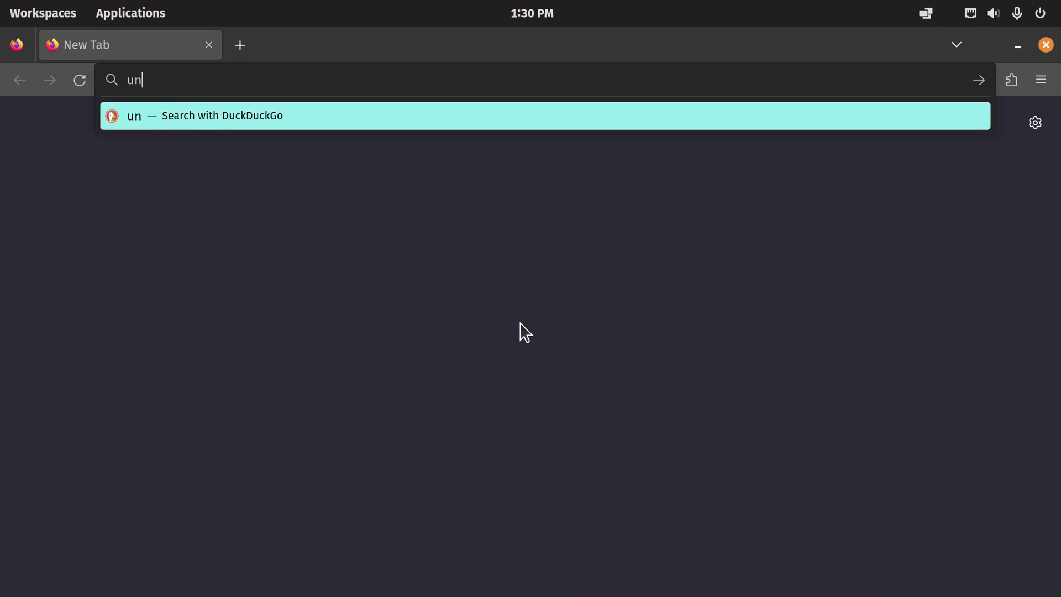
type("splash.com")
key("Return")
type("abstract wallpaper")
key("Return")
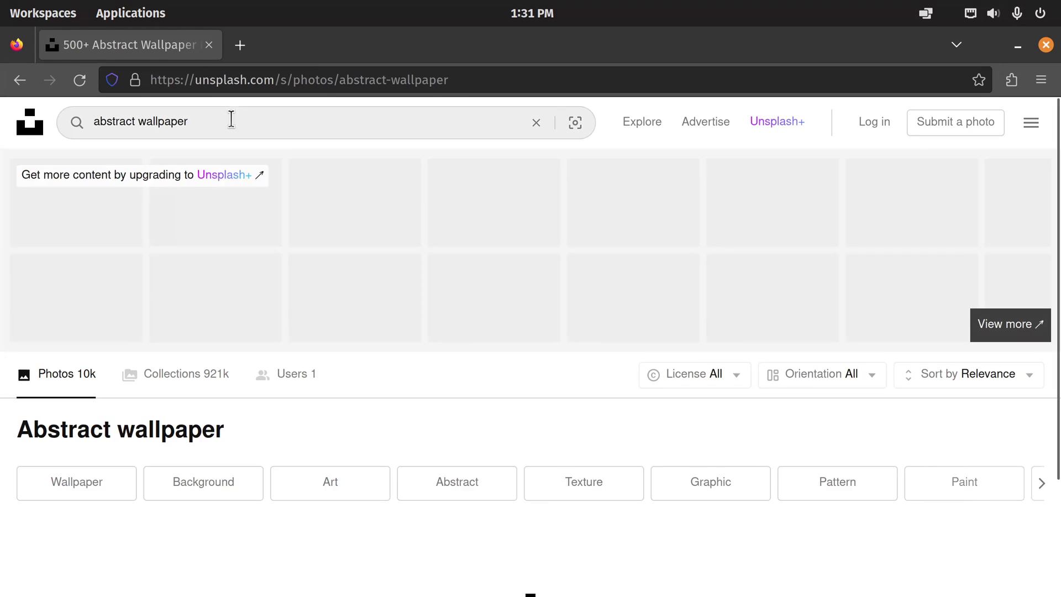
Filter the Unsplash results to Free license and Landscape orientation.
left_click(710, 373)
left_click(695, 504)
left_click(818, 374)
left_click(818, 478)
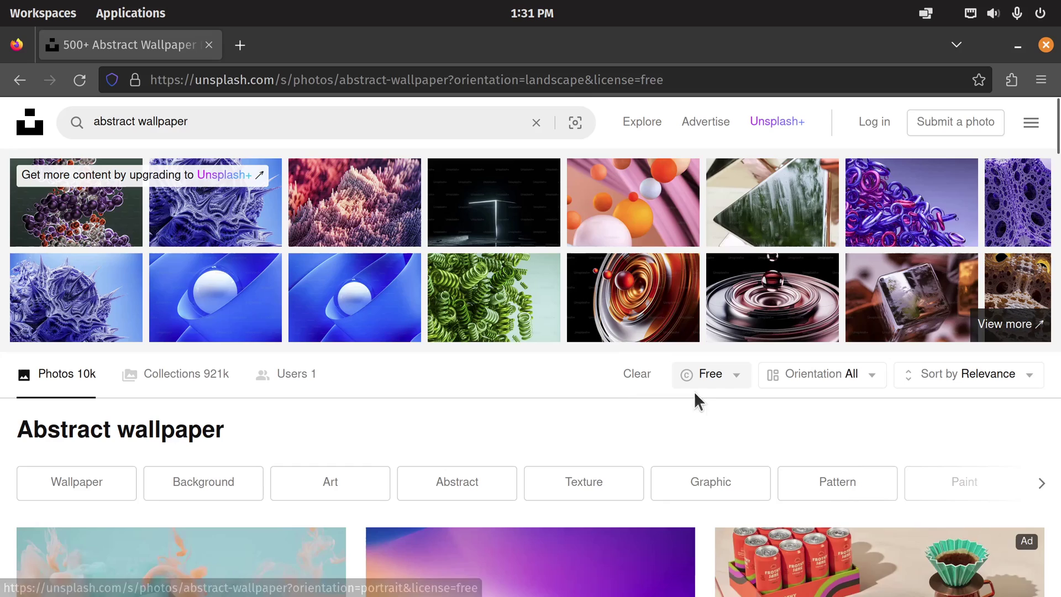
Download the purple-and-pink abstract photo for free and open it.
scroll(590, 317, "down", 10)
scroll(592, 320, "down", 5)
scroll(591, 320, "down", 2)
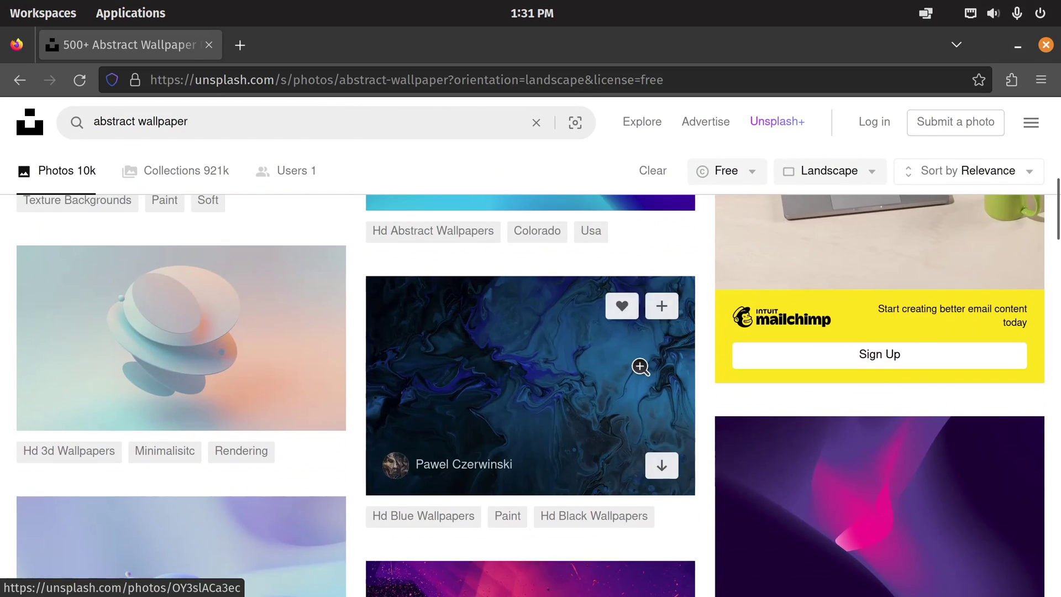
left_click(845, 479)
left_click(895, 147)
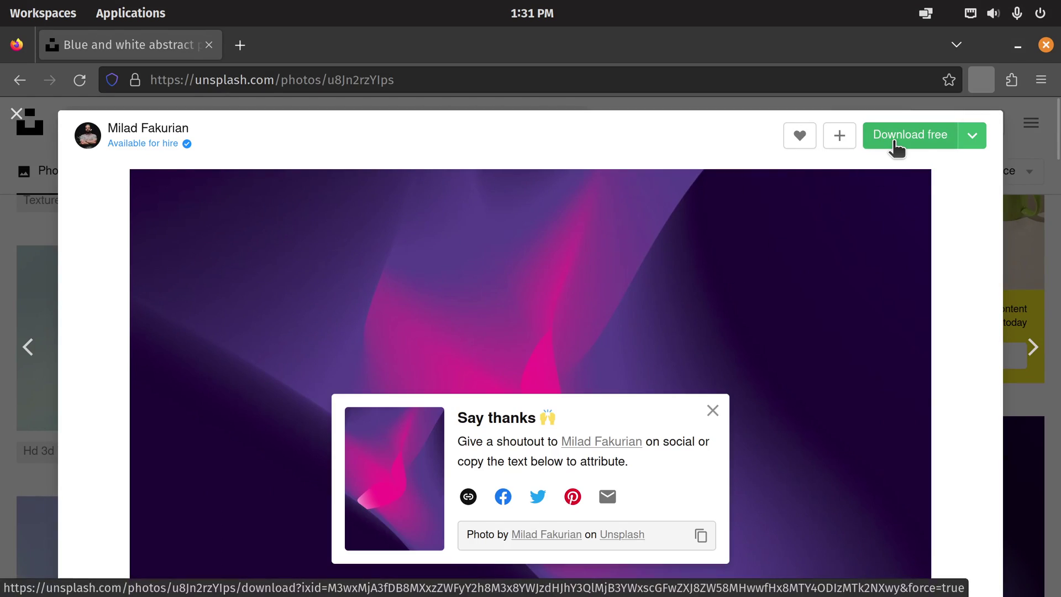
left_click(694, 134)
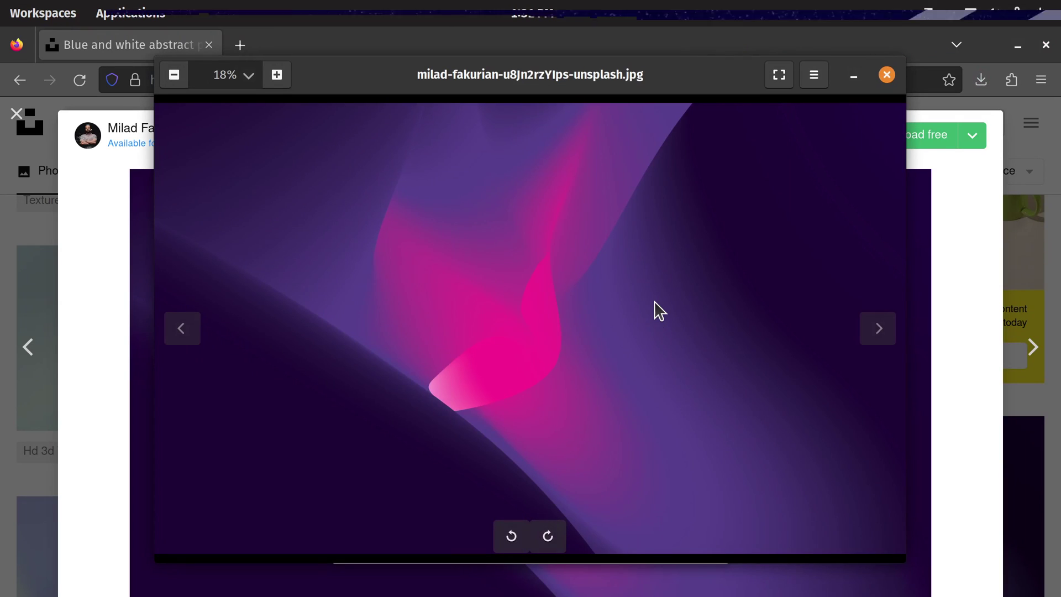
Set the downloaded image as the desktop wallpaper and show the desktop.
right_click(653, 301)
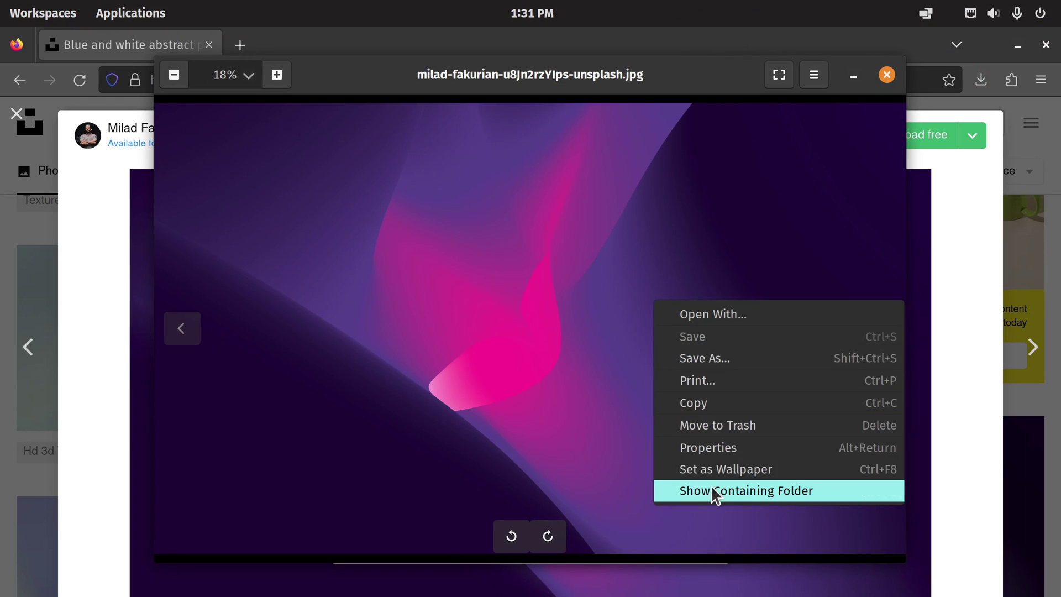
key("ctrl+F8")
left_click(821, 470)
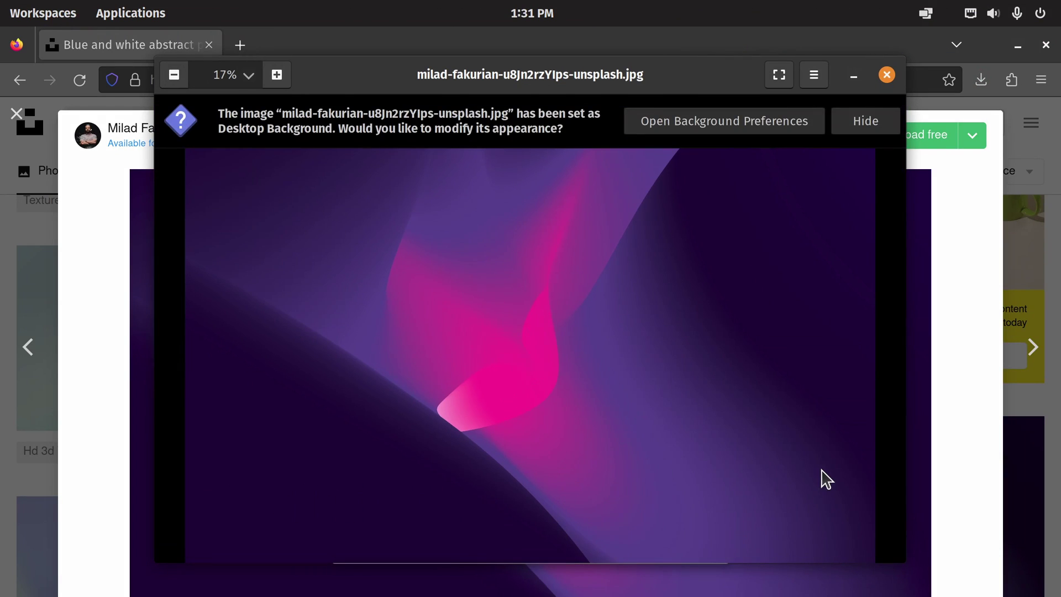
key("ctrl+w")
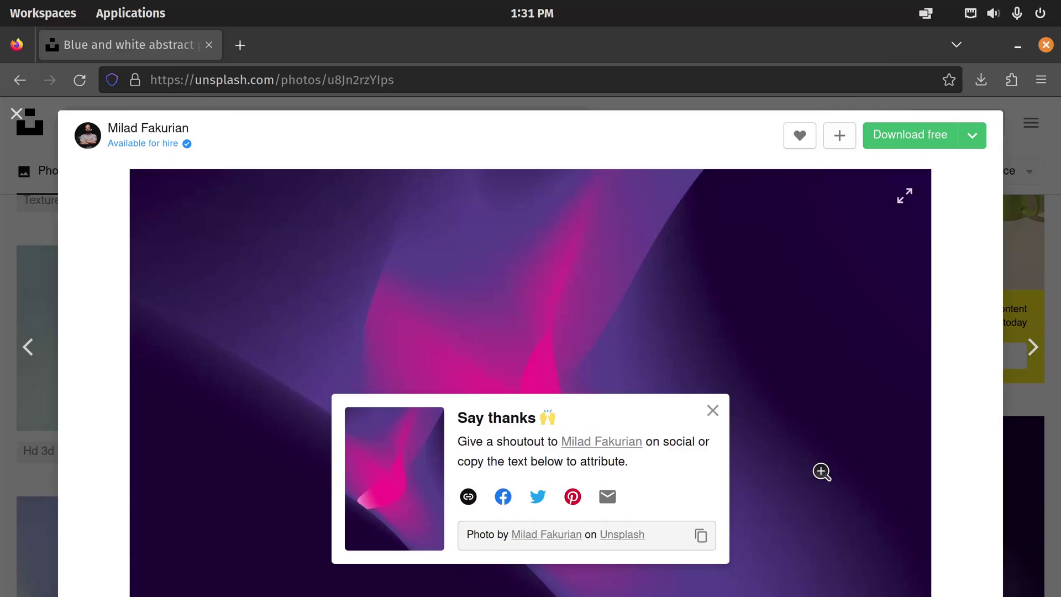
key("super+d")
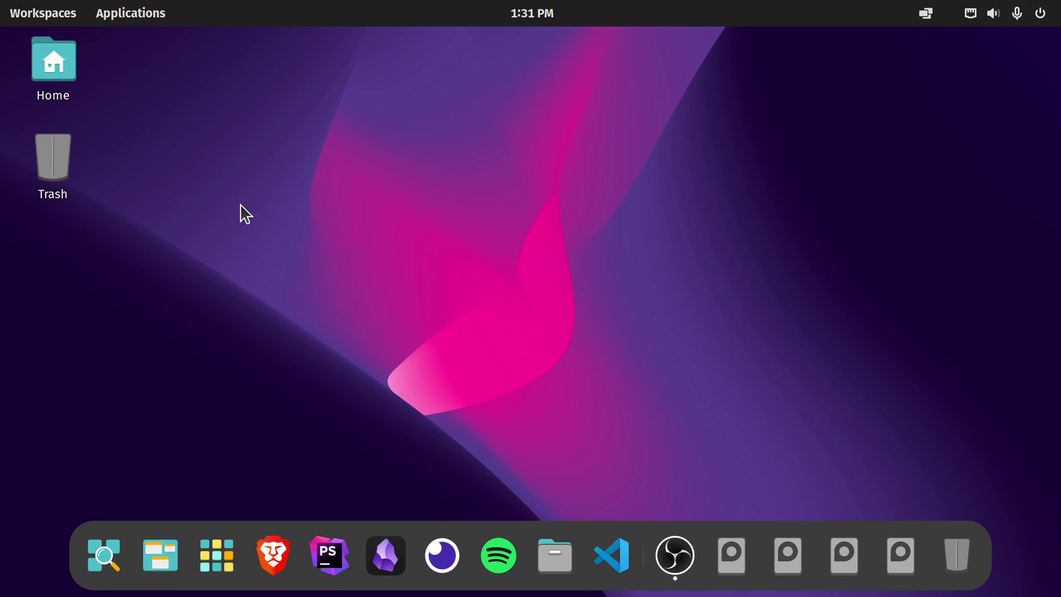
Install the GNOME Shell integration add-on from extensions.gnome.org in Firefox.
key("super")
type("f")
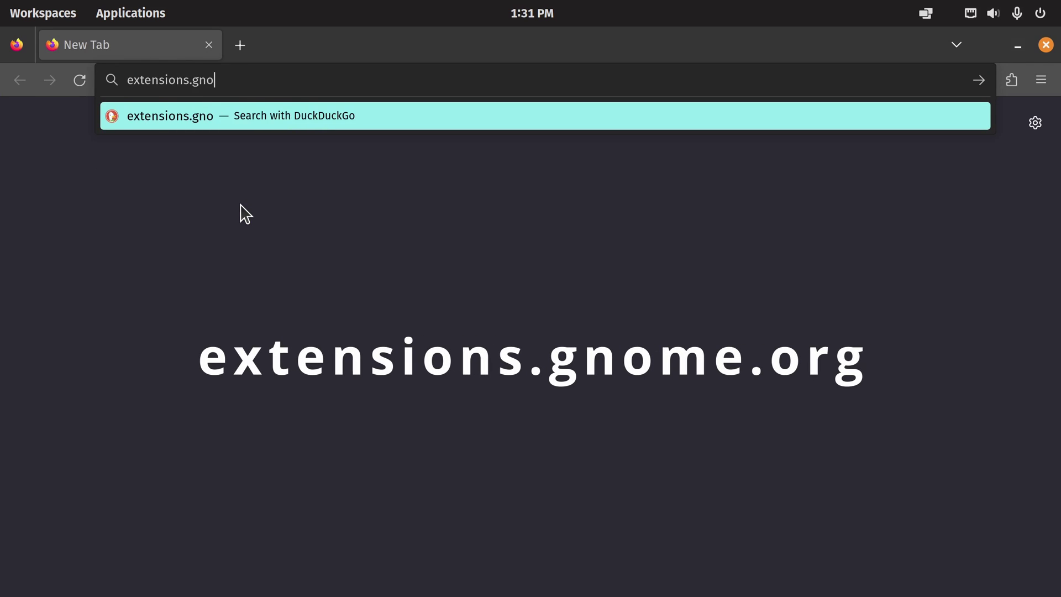
type("me.org")
key("Return")
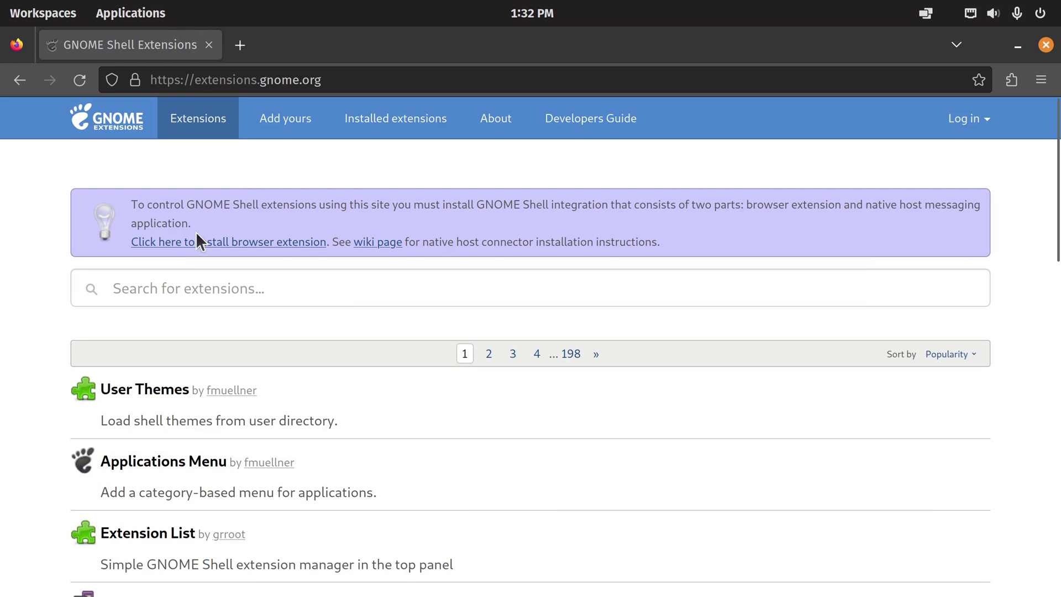
triple_click(147, 198)
left_click(254, 219)
left_click(238, 242)
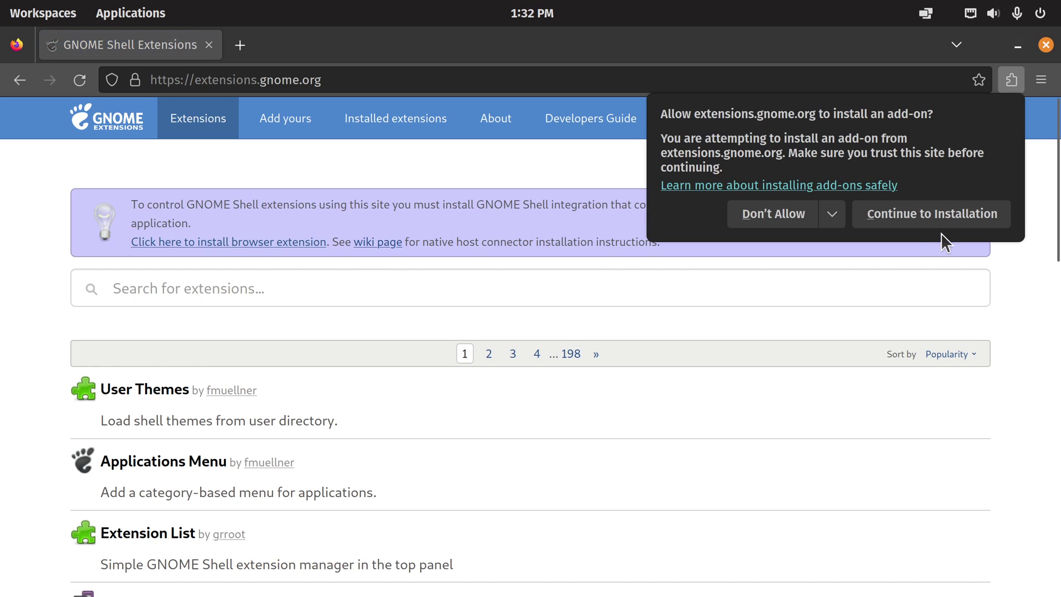
left_click(959, 224)
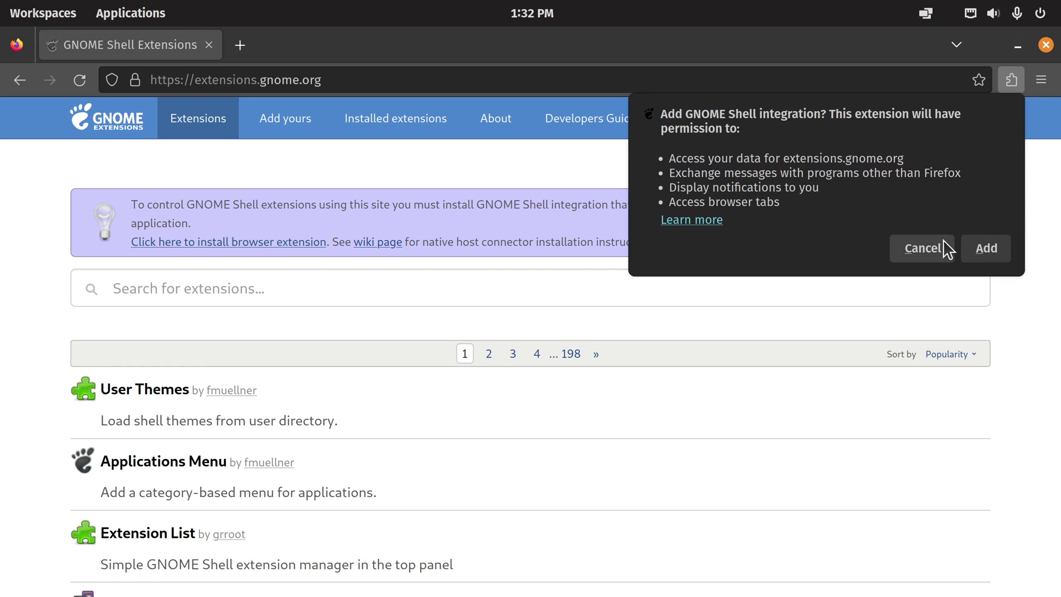
left_click(989, 252)
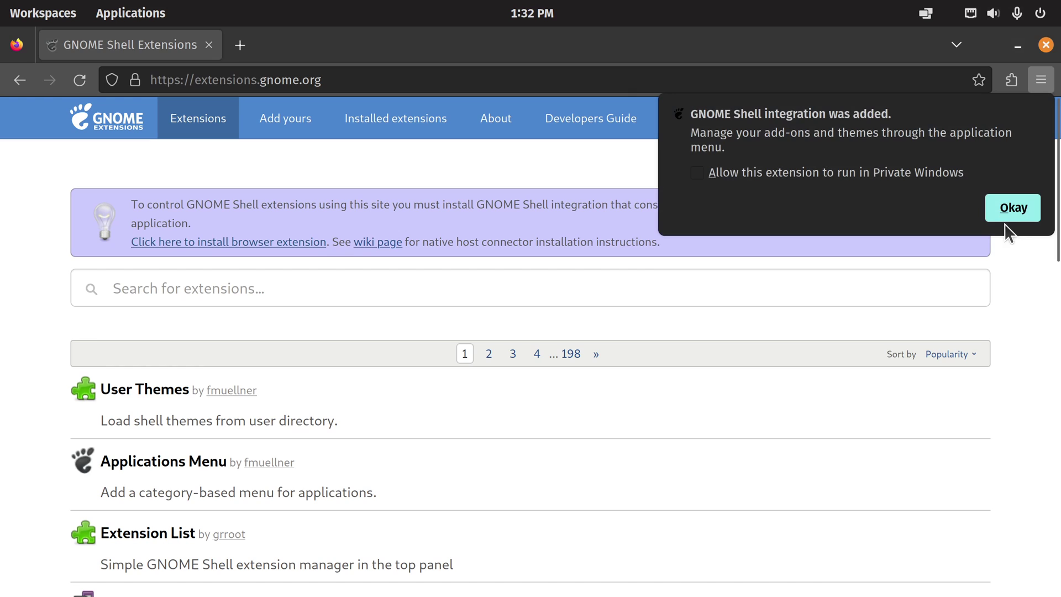
left_click(1015, 211)
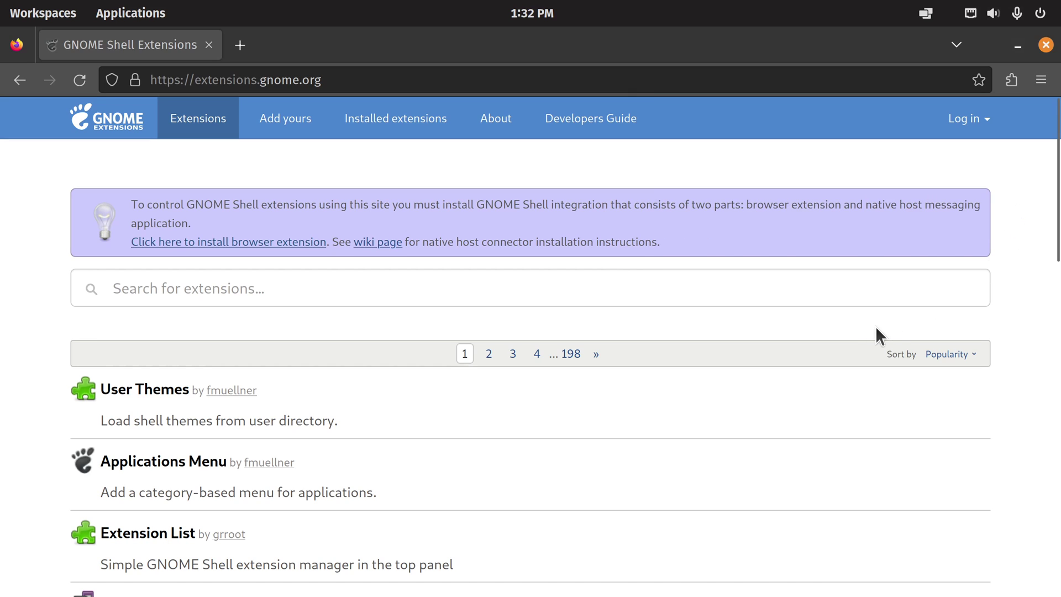
Reload the extensions site and switch the User Themes extension on.
key("F5")
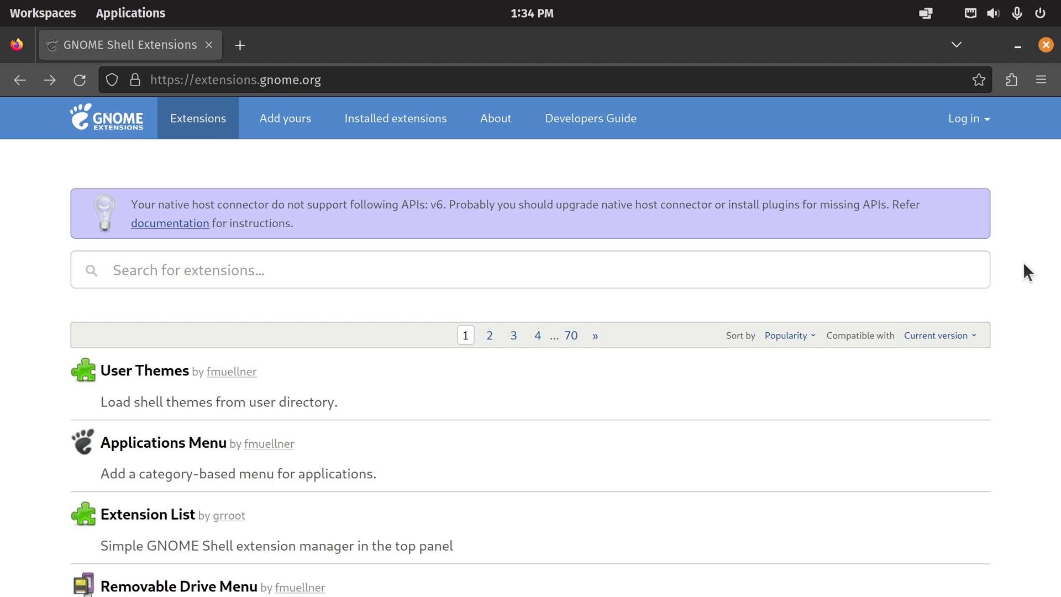
left_click(133, 373)
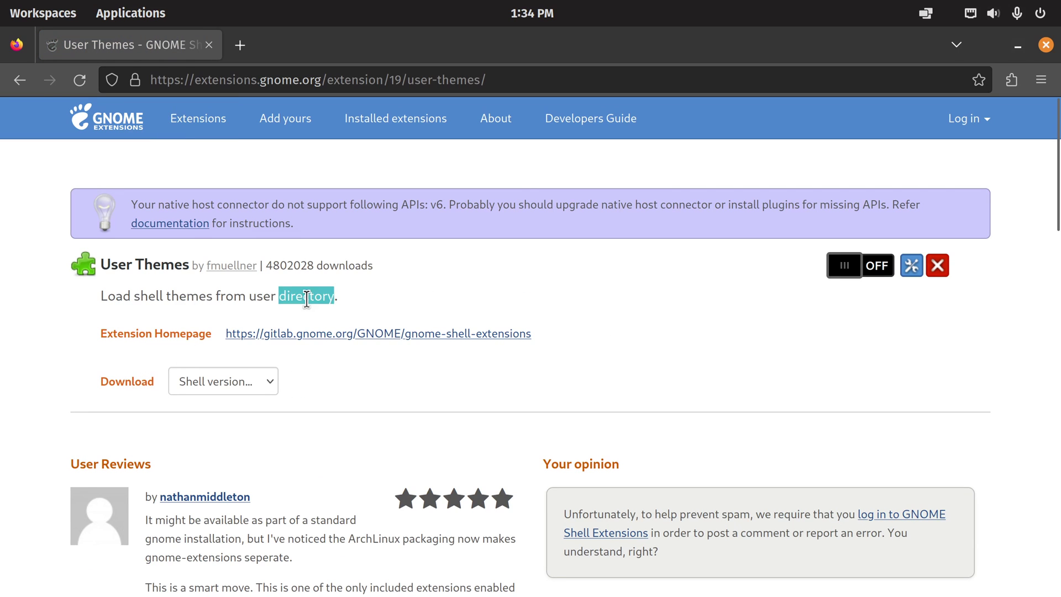
left_click_drag(436, 296, 100, 295)
left_click(842, 266)
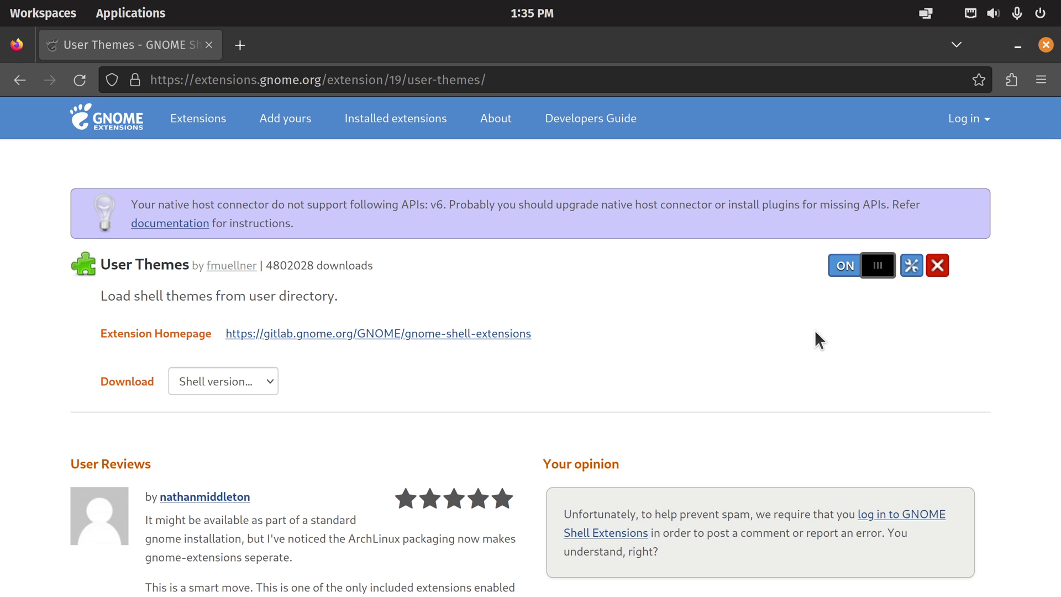
In a new tab, find the GTK theme page on draculatheme.com.
key("ctrl+t")
type("dracula")
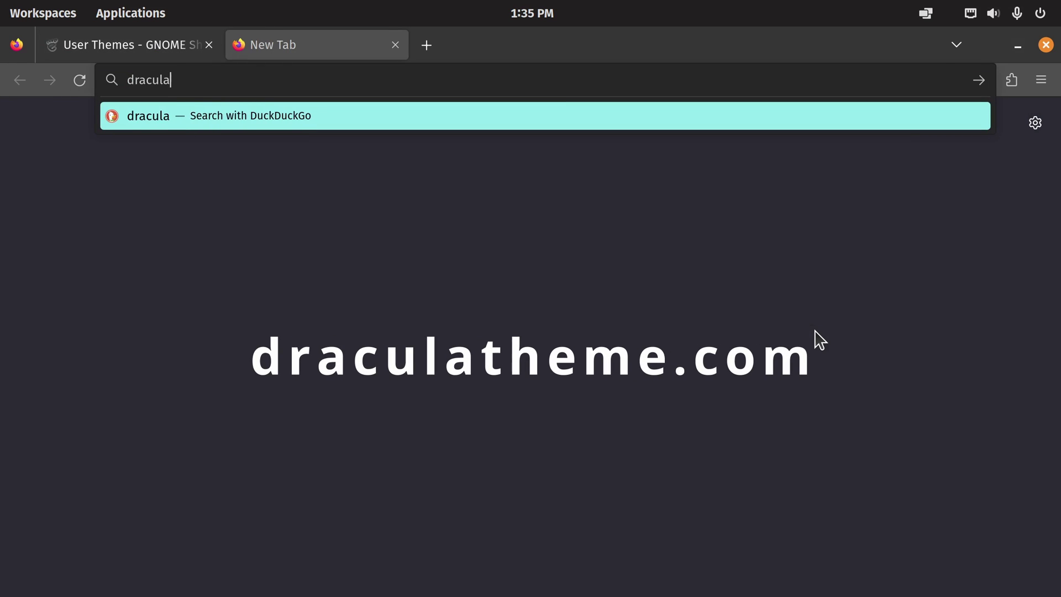
type("theme.com")
key("Return")
scroll(820, 340, "down", 3)
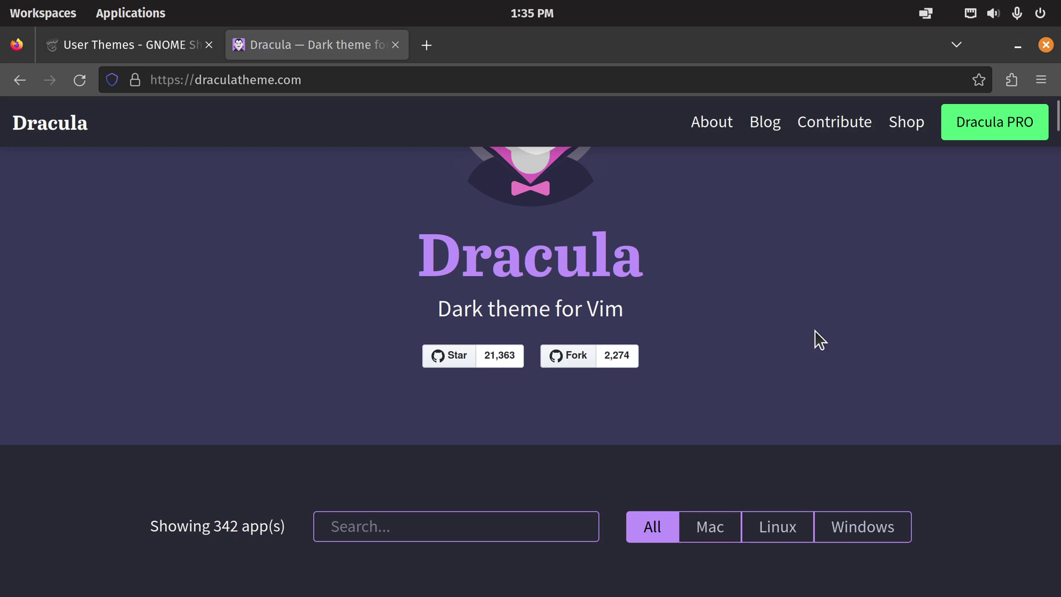
left_click(371, 513)
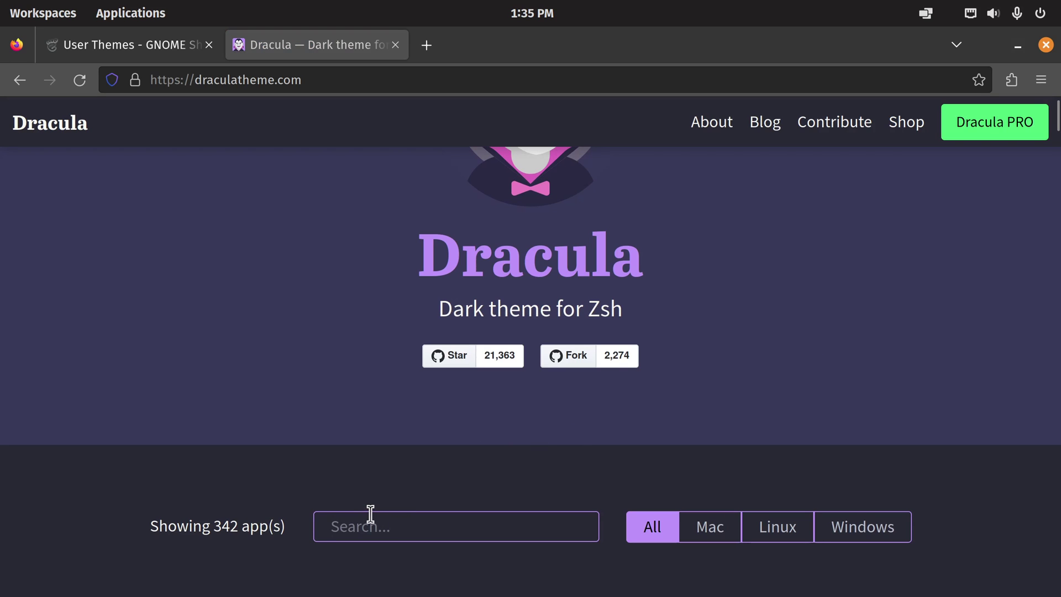
type("gtk")
scroll(395, 509, "down", 5)
left_click(226, 414)
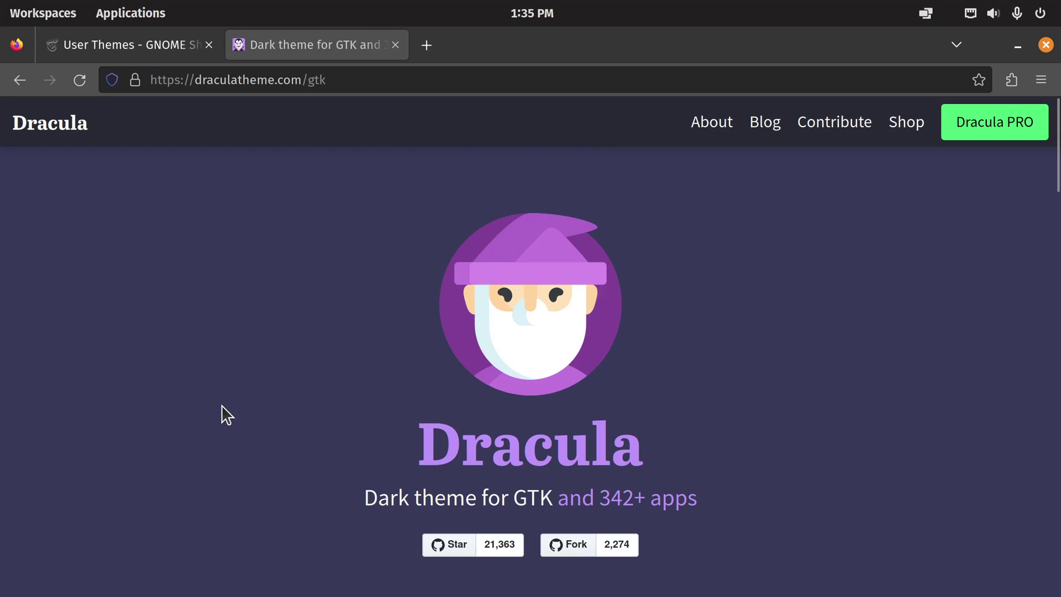
Download the Dracula GTK theme as gtk-master.zip and open the archive.
scroll(265, 409, "down", 4)
scroll(303, 403, "down", 5)
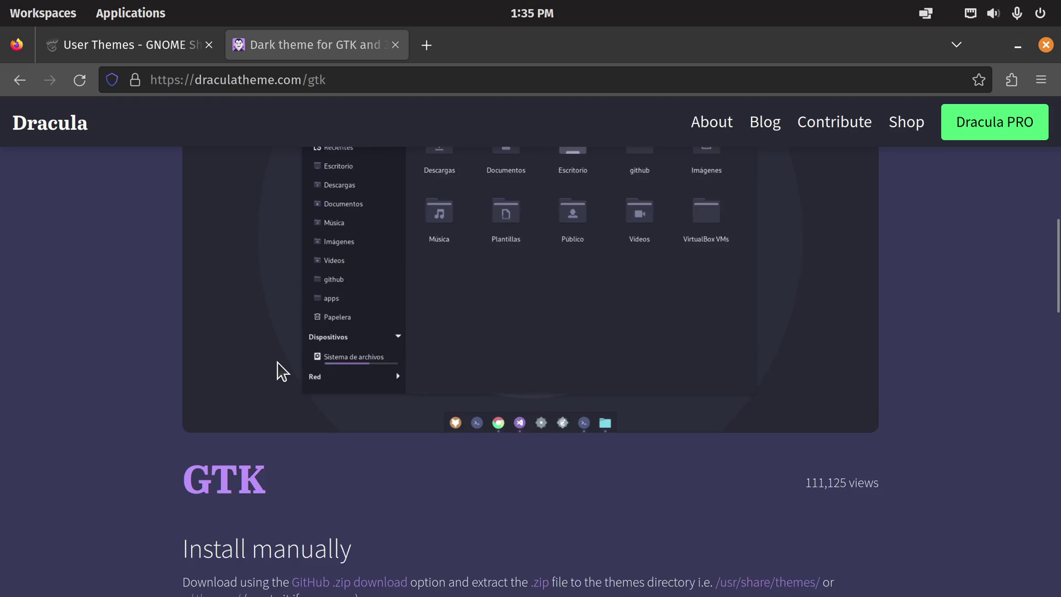
scroll(279, 364, "down", 5)
scroll(277, 310, "up", 2)
left_click(387, 303)
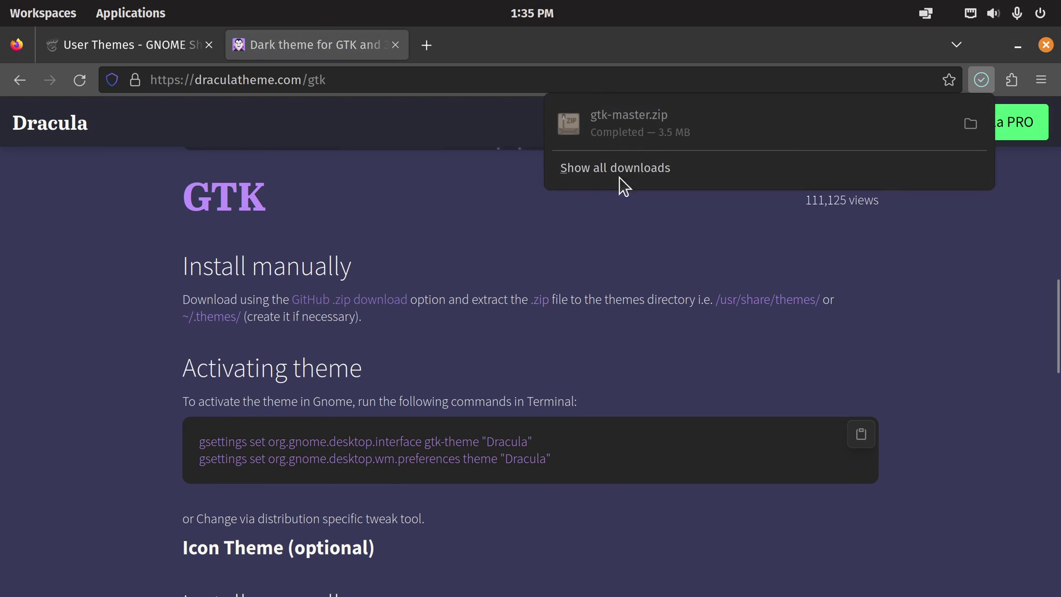
left_click(715, 135)
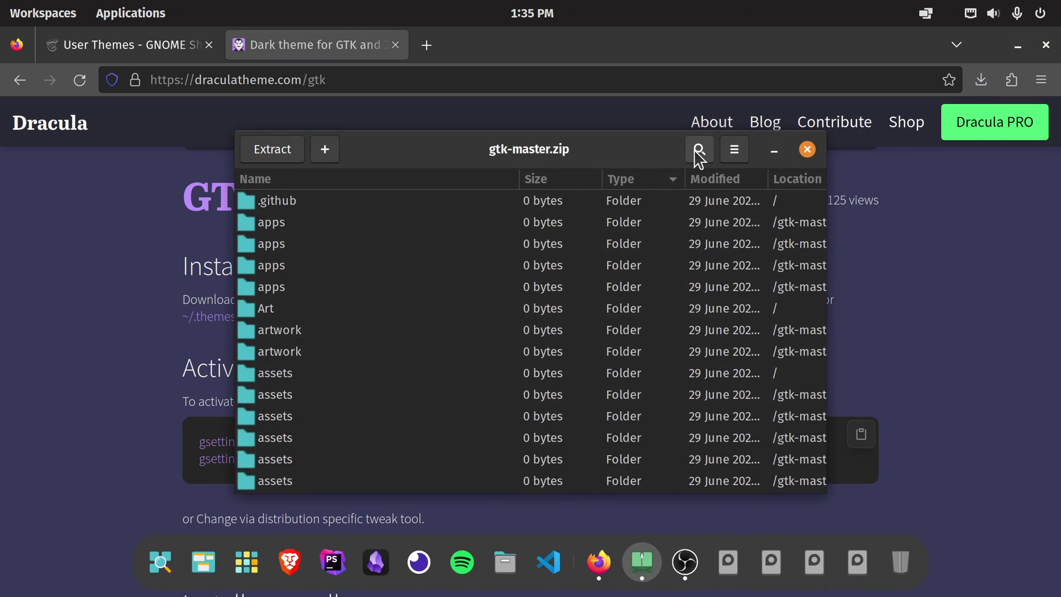
Browse the archive contents as a folder and show hidden files in Home.
left_click(734, 149)
left_click(740, 369)
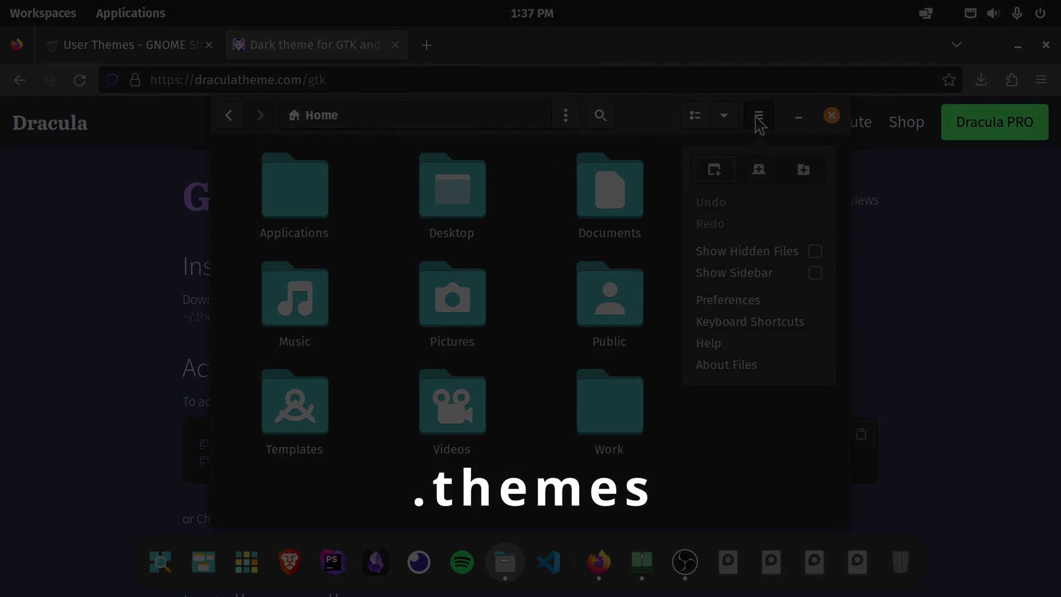
left_click(815, 251)
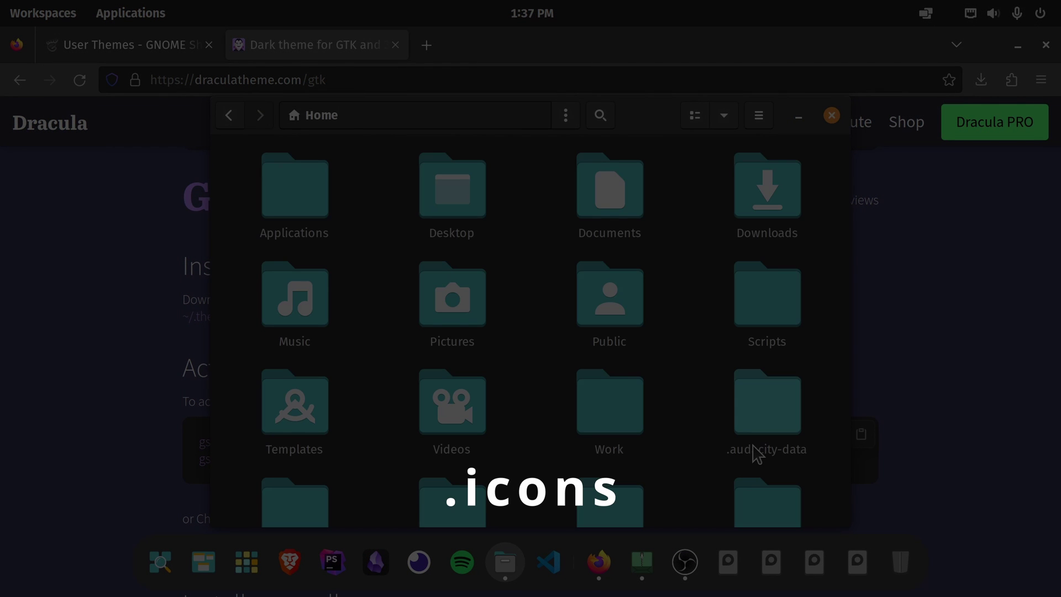
scroll(744, 426, "down", 3)
scroll(623, 385, "down", 3)
scroll(403, 398, "down", 3)
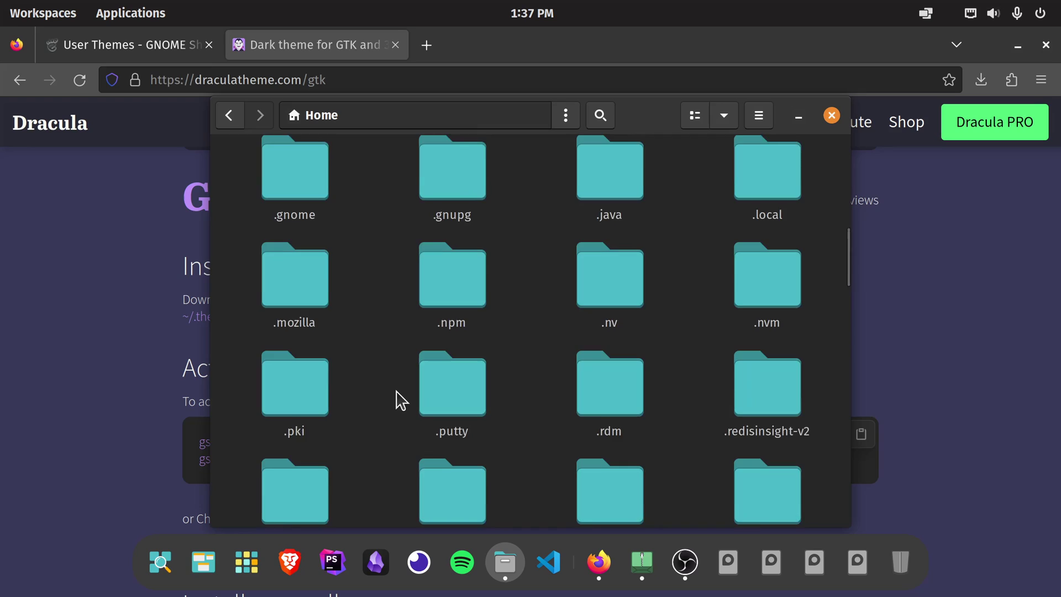
scroll(467, 390, "down", 3)
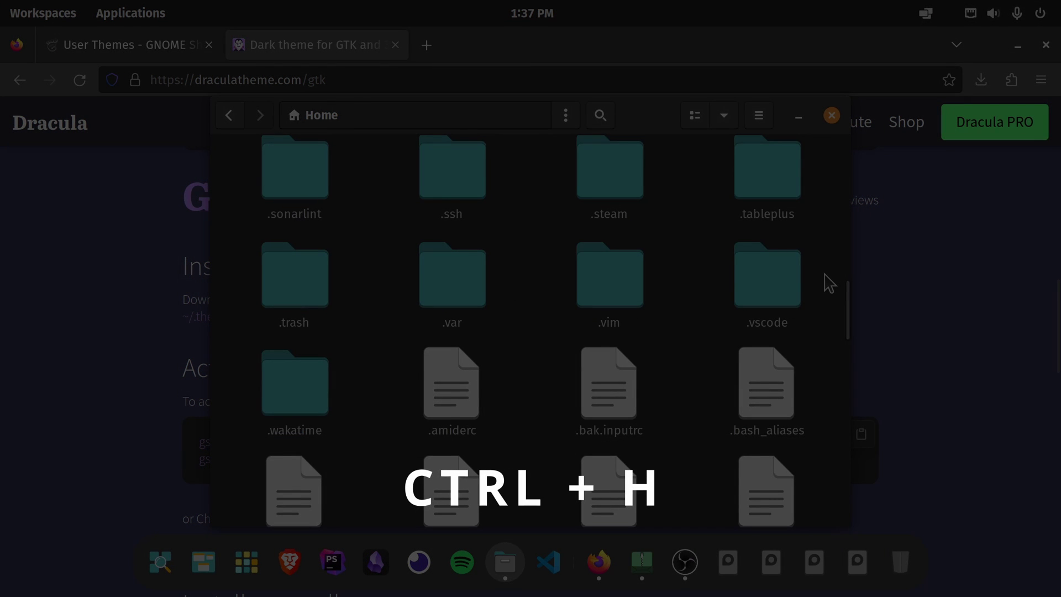
Create hidden .themes and .icons folders in Home.
right_click(829, 283)
left_click(838, 288)
type(".themes")
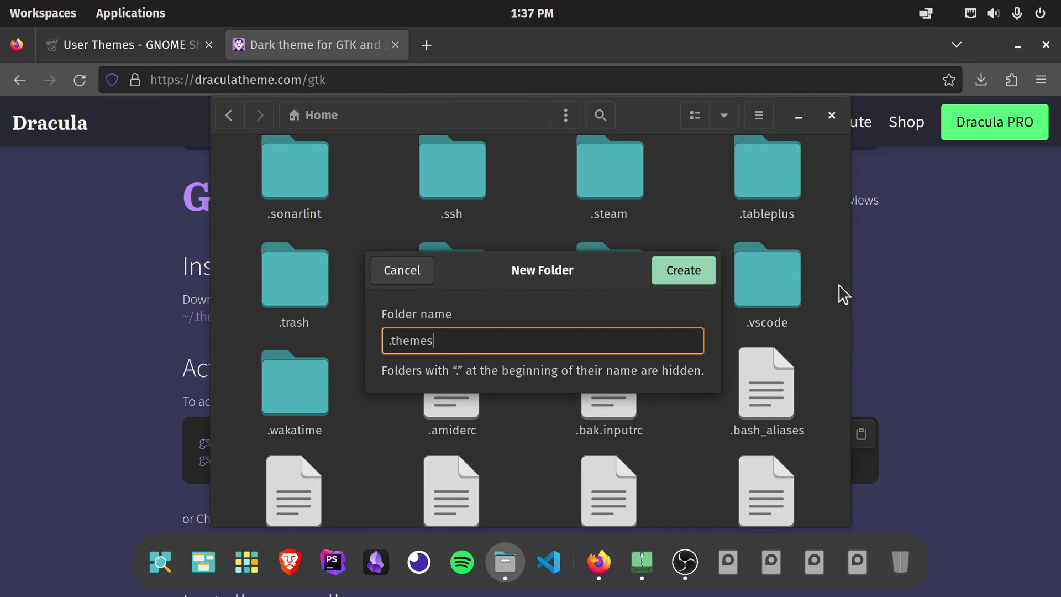
key("Return")
key("ctrl+shift+n")
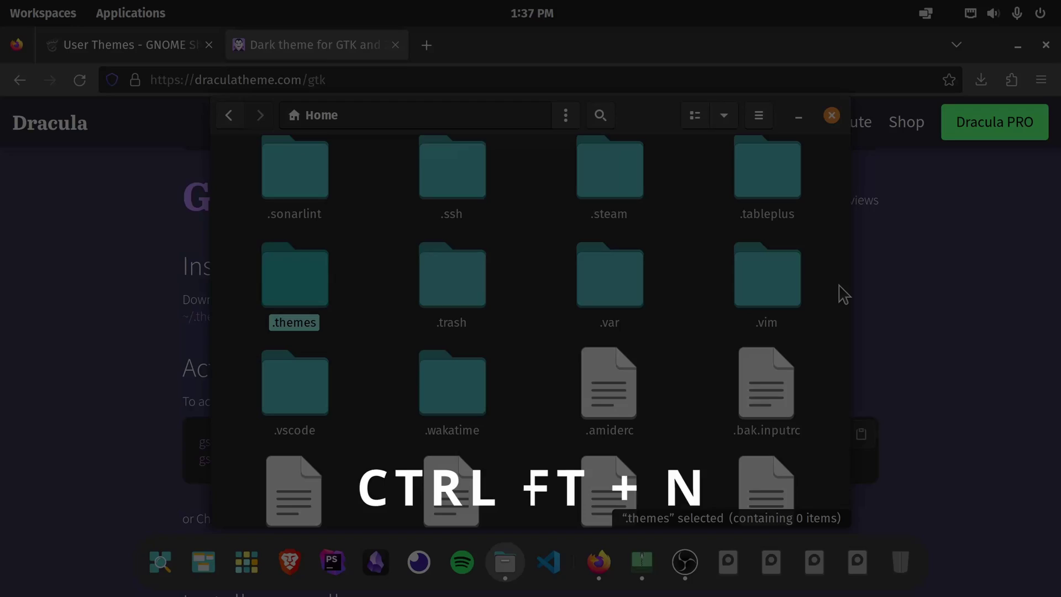
type(".icons")
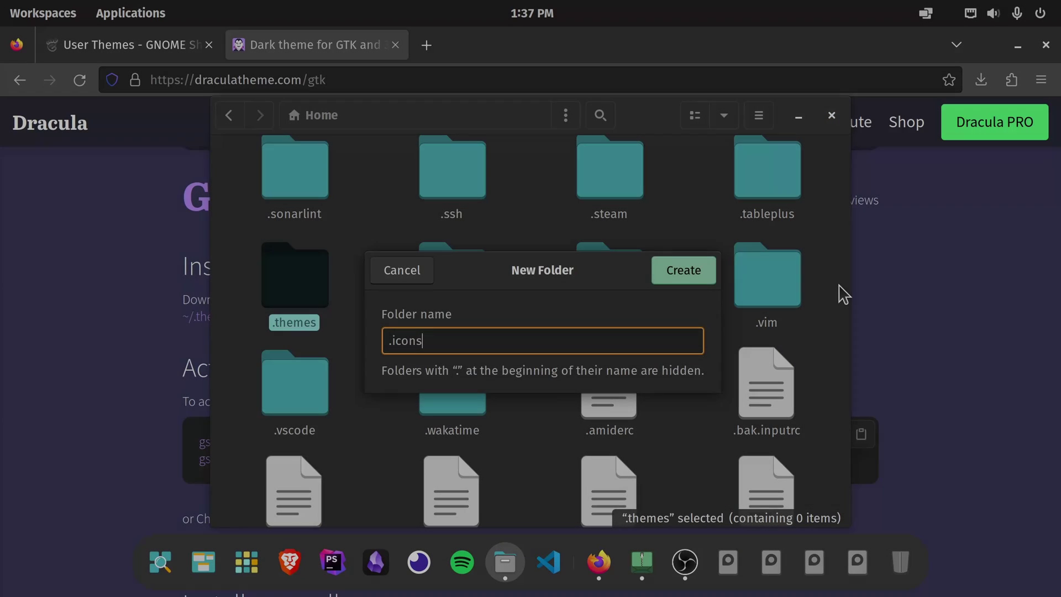
key("Return")
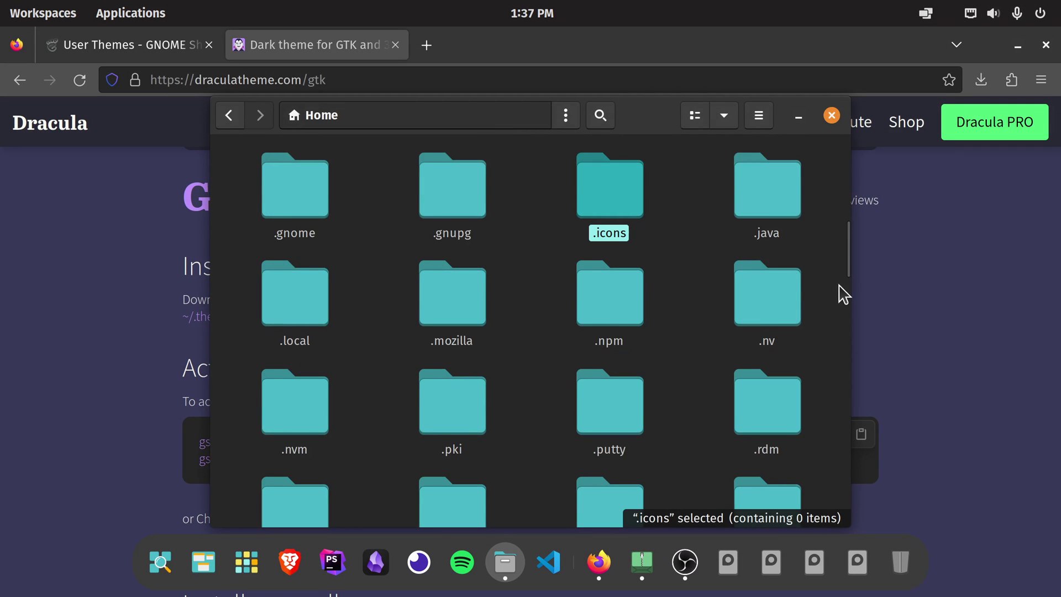
Copy gtk-master from the archive into .themes and rename it Dracula.
type(".the")
key("Return")
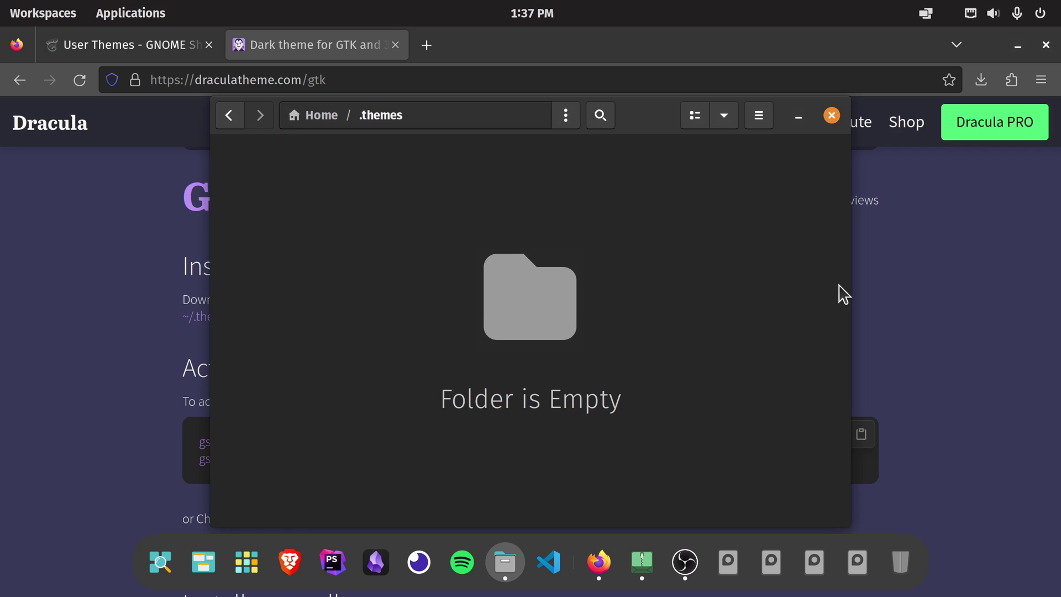
left_click(981, 80)
left_click(630, 116)
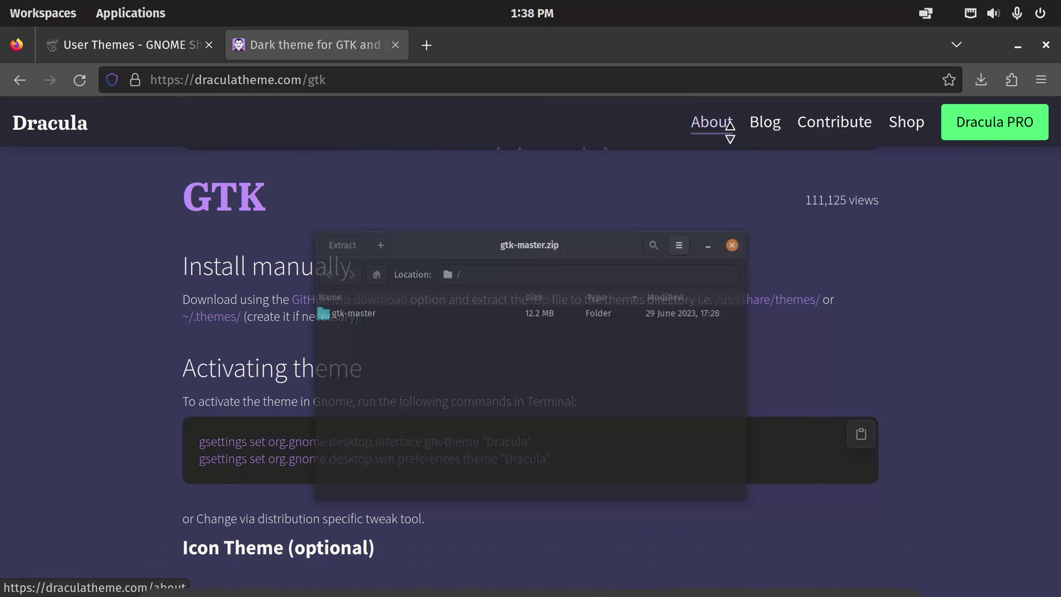
mouse_move(308, 251)
left_mouse_down()
mouse_move(353, 298)
mouse_move(342, 285)
left_mouse_up()
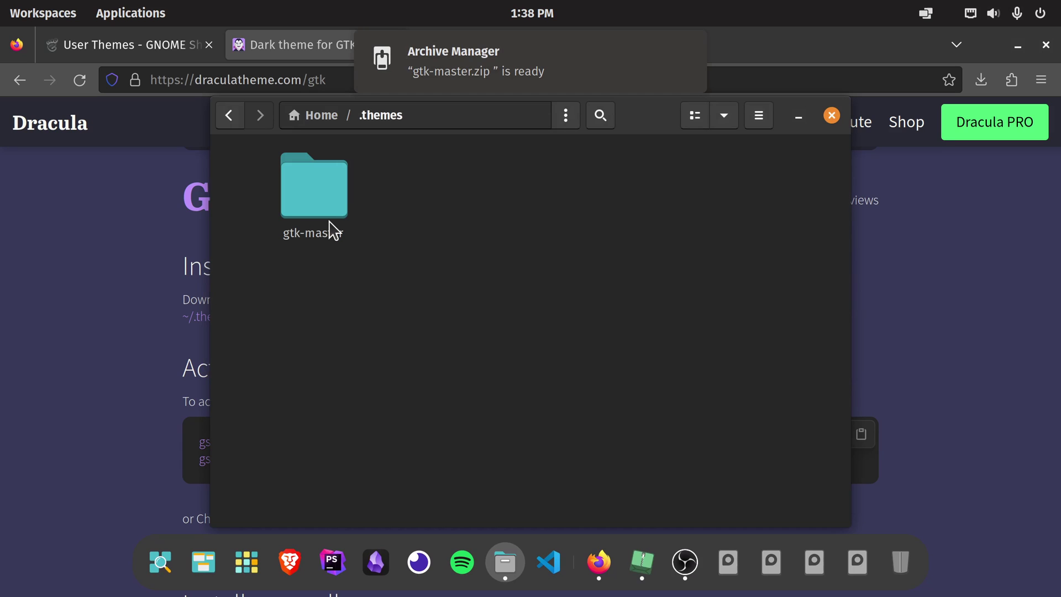
left_click(321, 184)
key("F2")
type("Dracula")
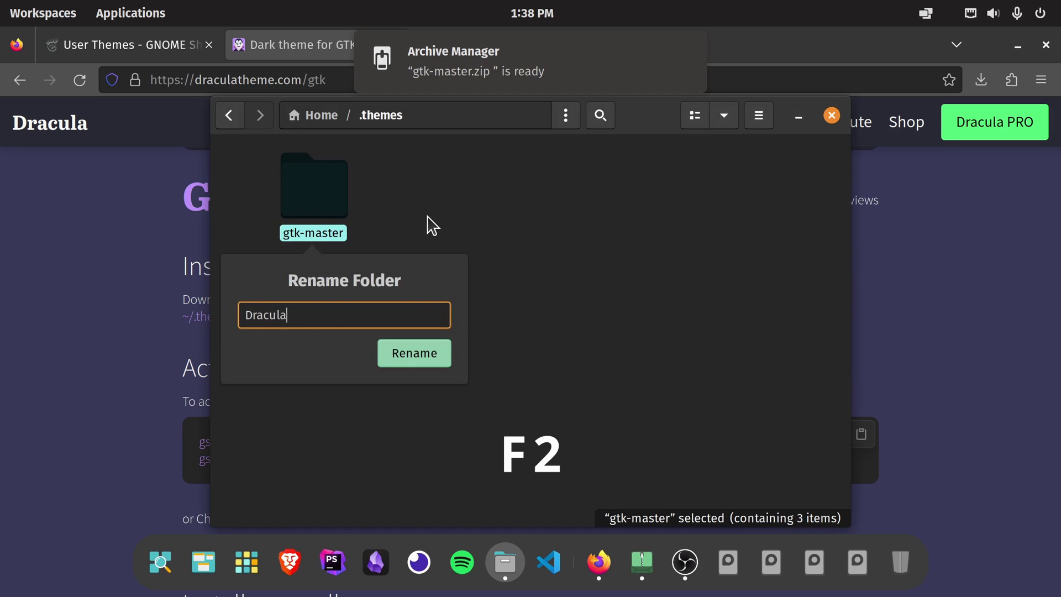
key("Return")
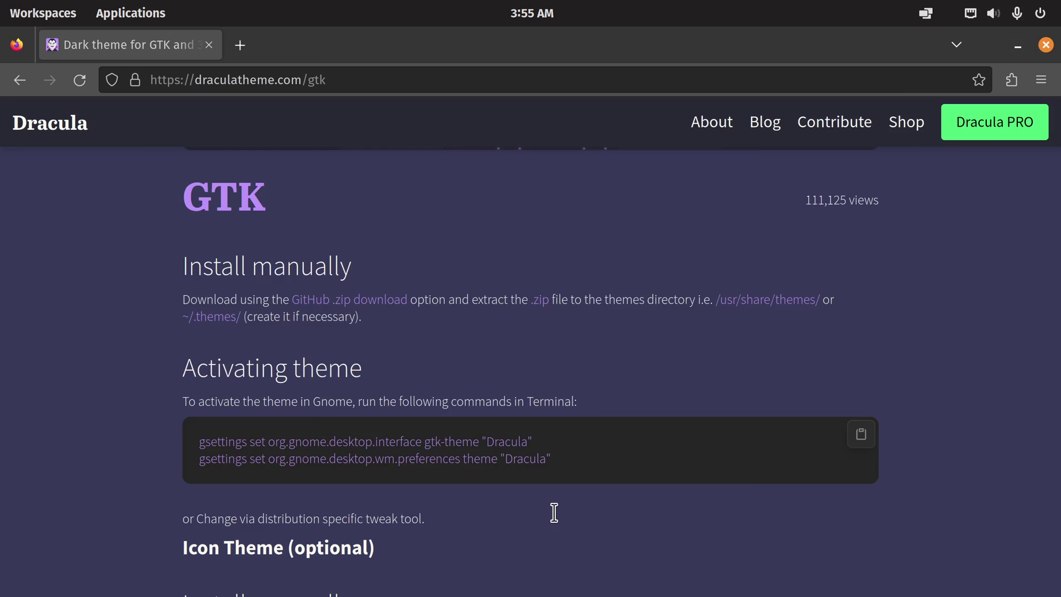
Install GNOME Tweaks with 'sudo apt install gnome-tweaks' in a terminal.
key("ctrl+alt+t")
type("sudo apt install ")
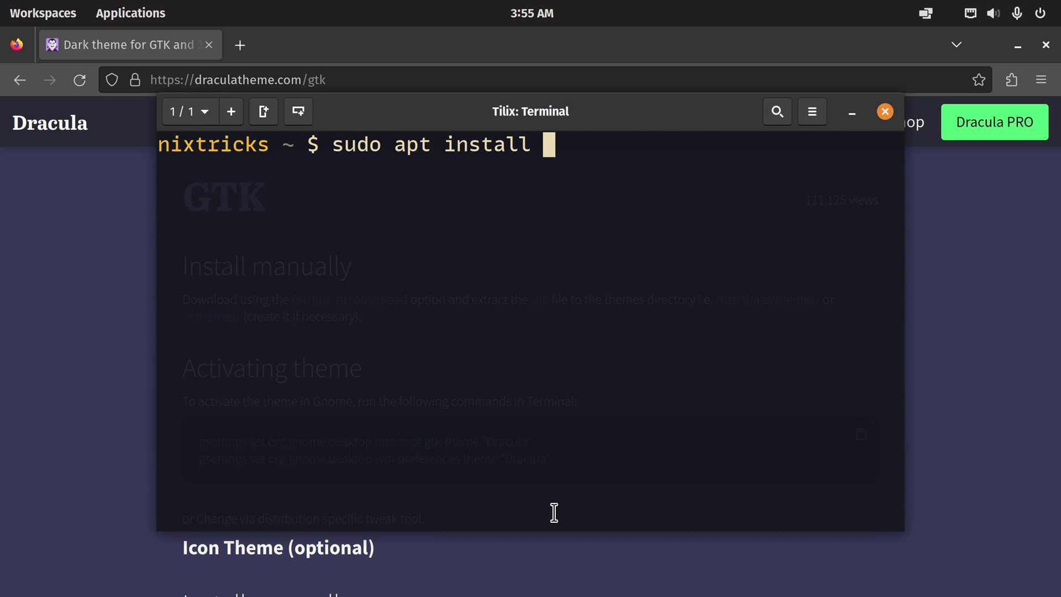
type("gnome-tweaks")
key("Return")
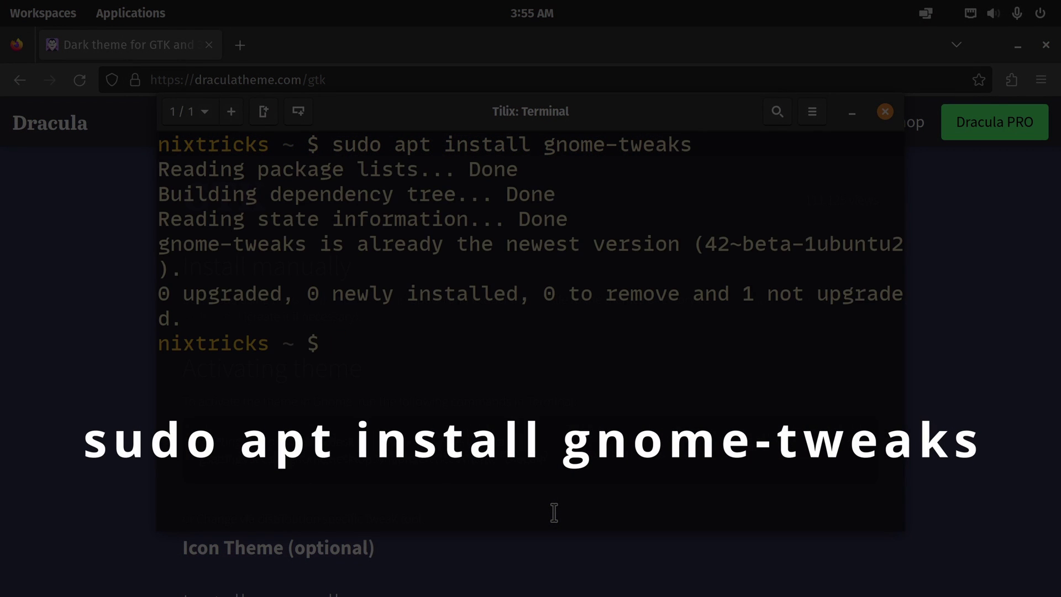
In Tweaks Appearance, set both Applications and Shell themes to Dracula, then close Tweaks.
key("ctrl+d")
key("super")
type("twea")
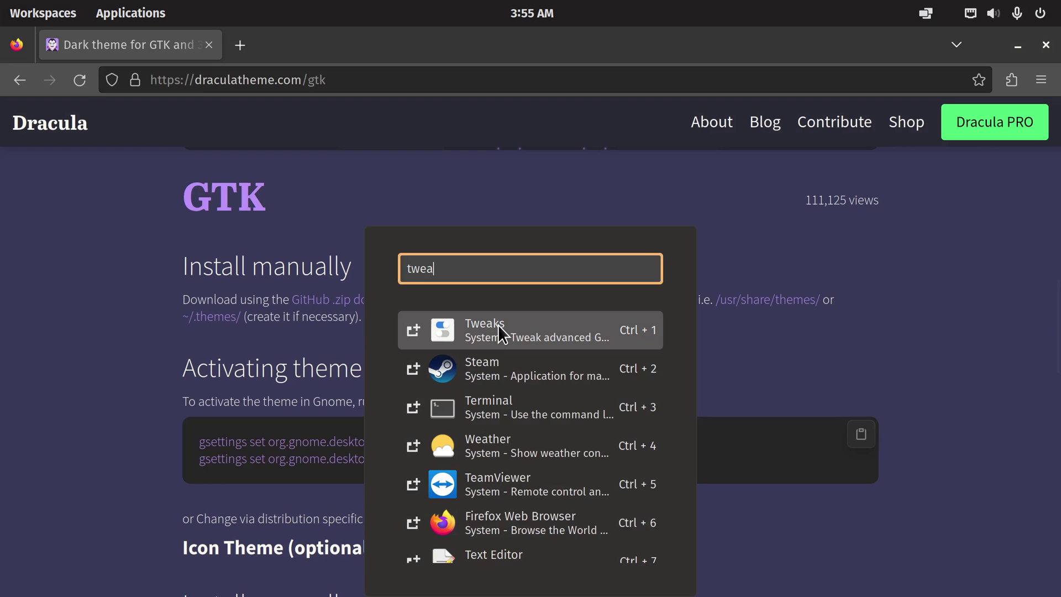
left_click(496, 326)
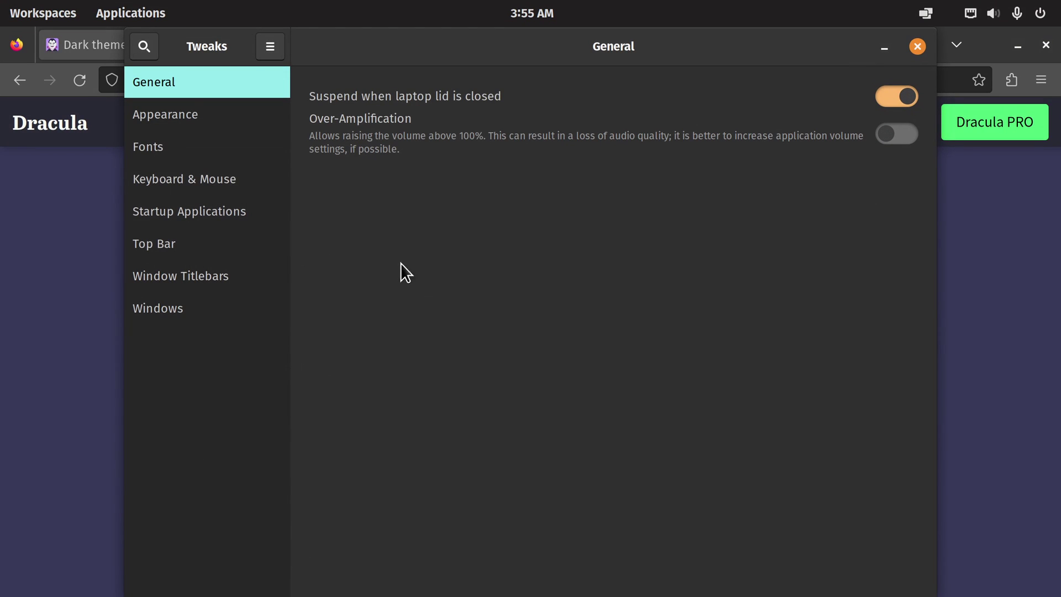
left_click(208, 124)
left_click(712, 128)
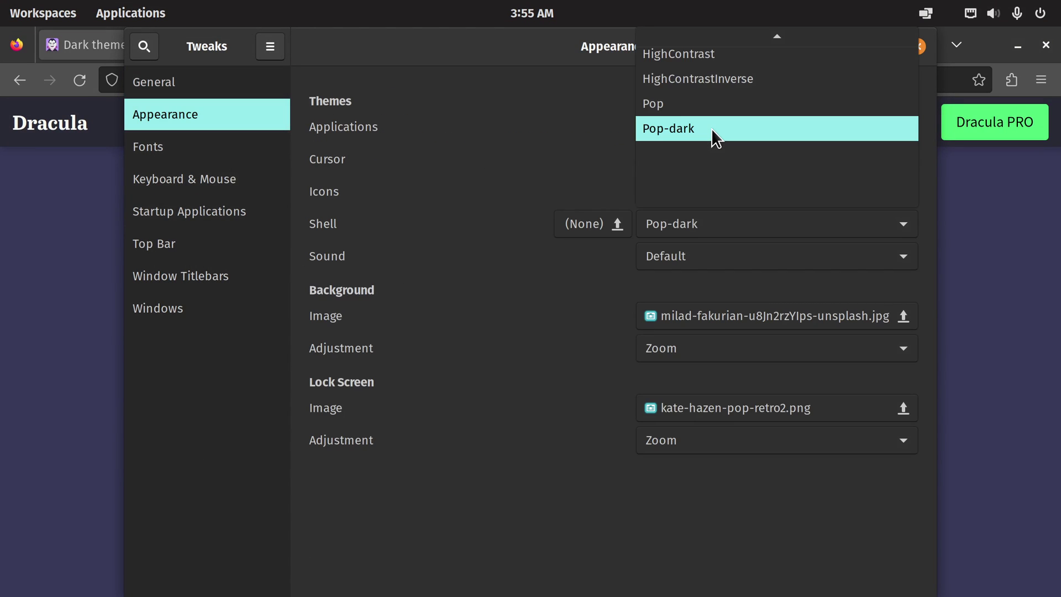
left_click(716, 91)
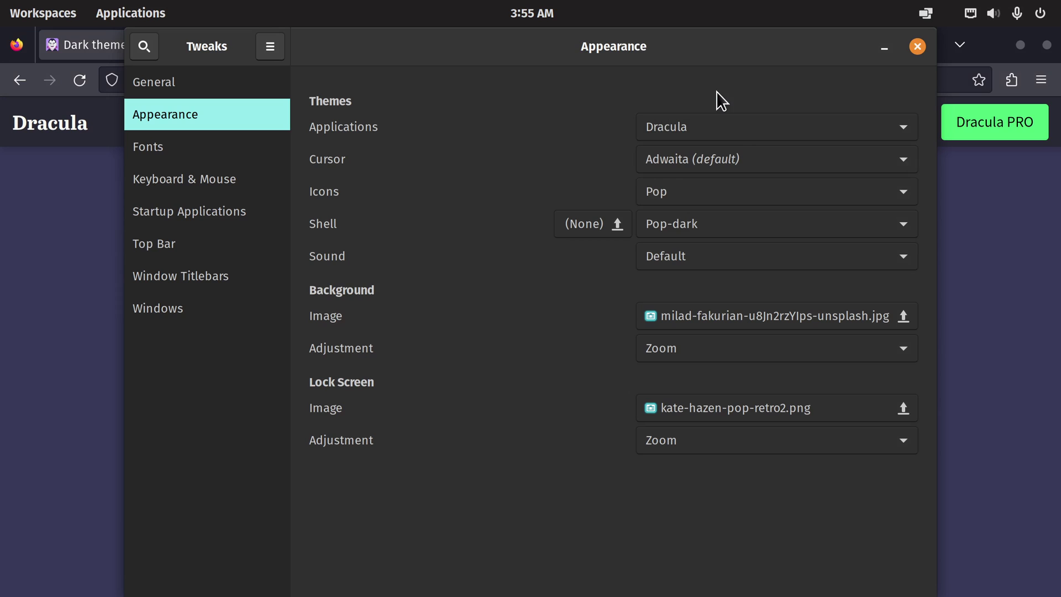
left_click(701, 219)
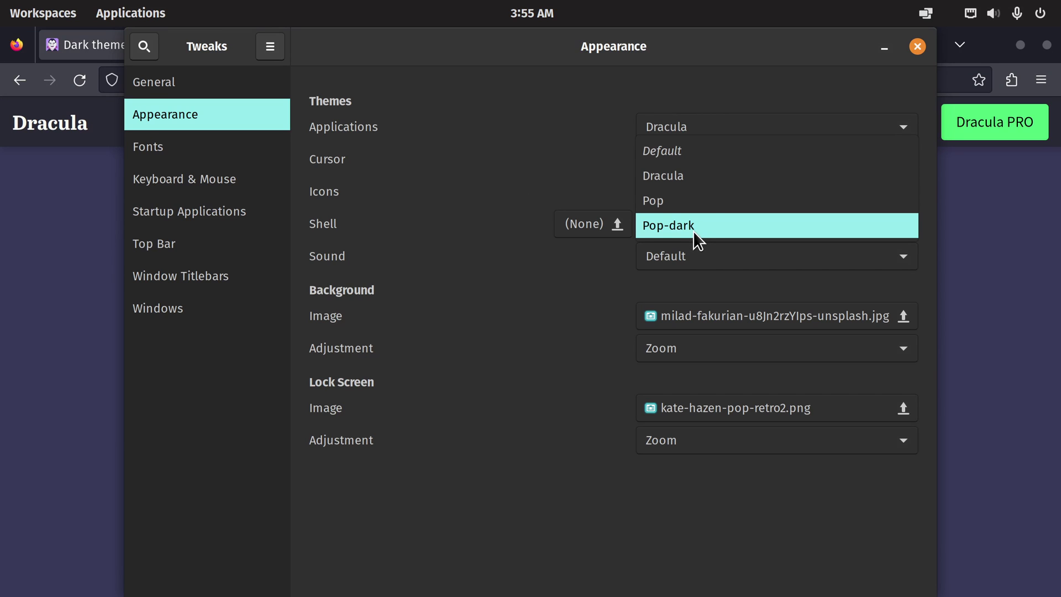
left_click(730, 177)
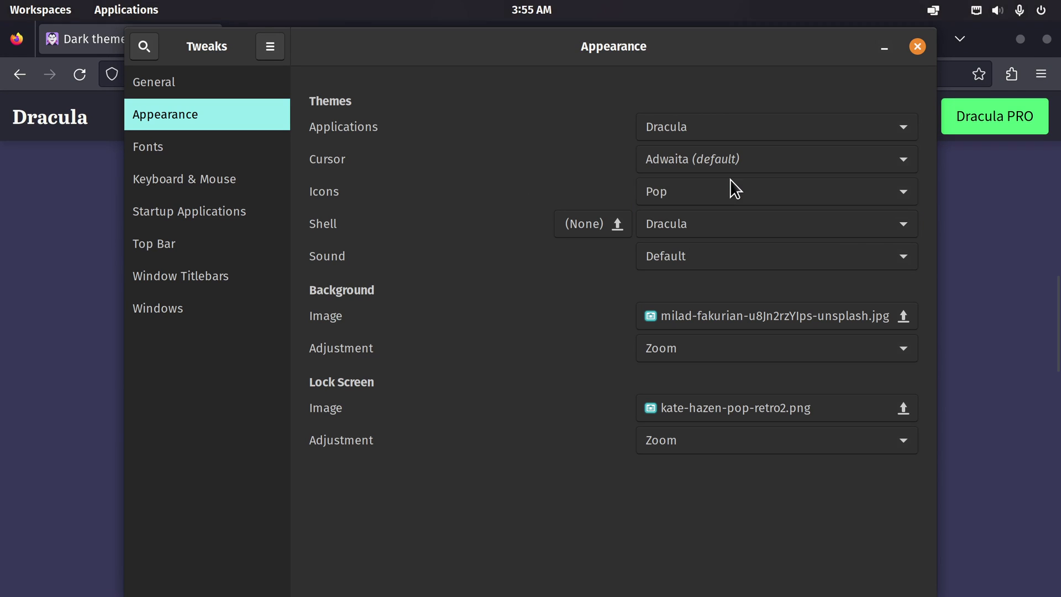
left_click(916, 46)
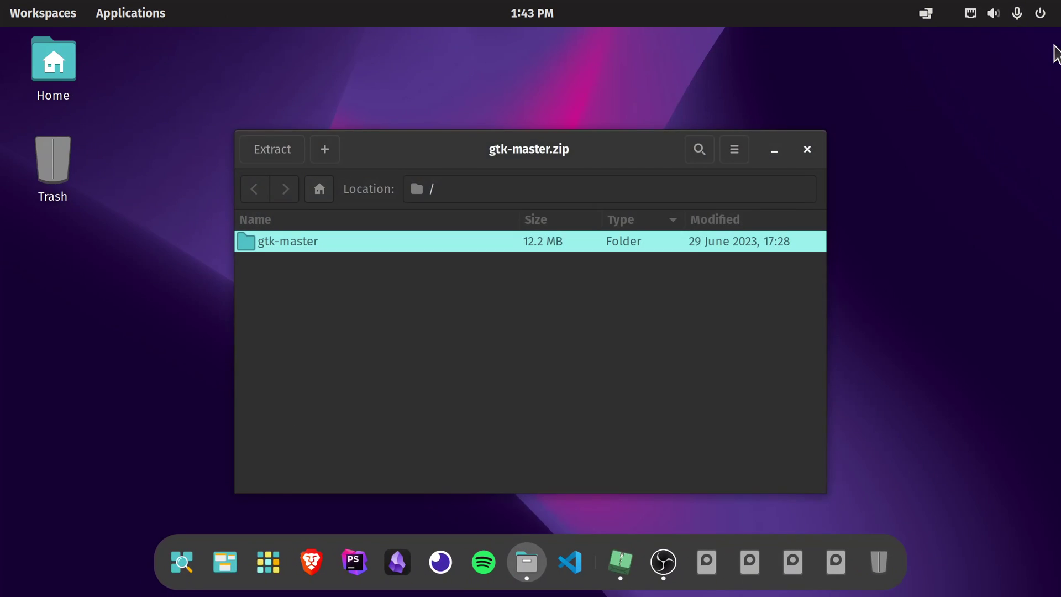
Close the gtk-master.zip archive window and log out of the session.
left_click(805, 149)
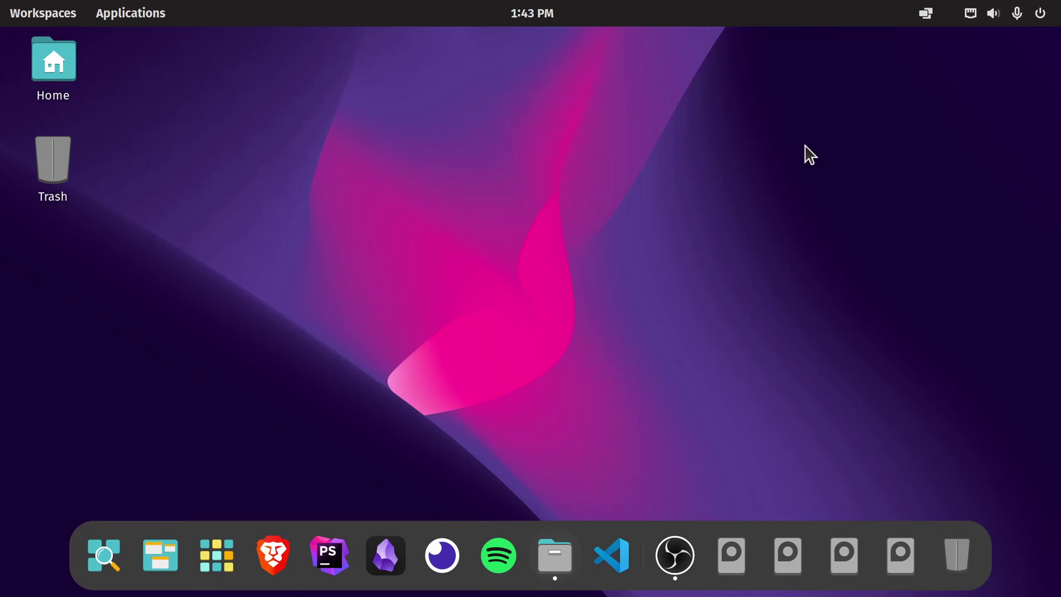
left_click(1020, 25)
left_click(939, 248)
left_click(881, 386)
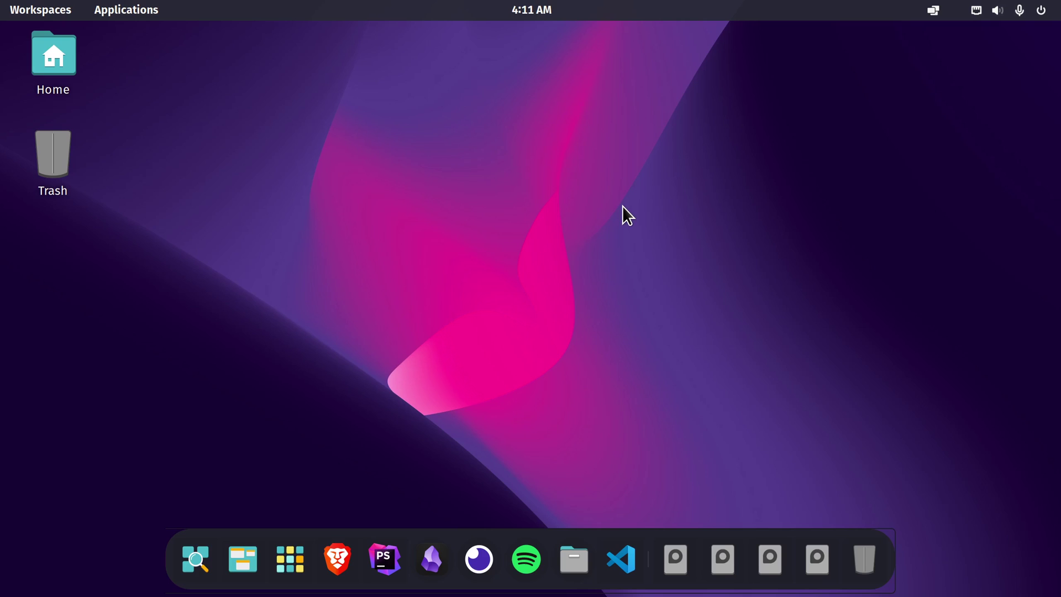
Launch Firefox and load gnome-look.org.
key("super")
type("firefox")
key("Return")
type("gnome-")
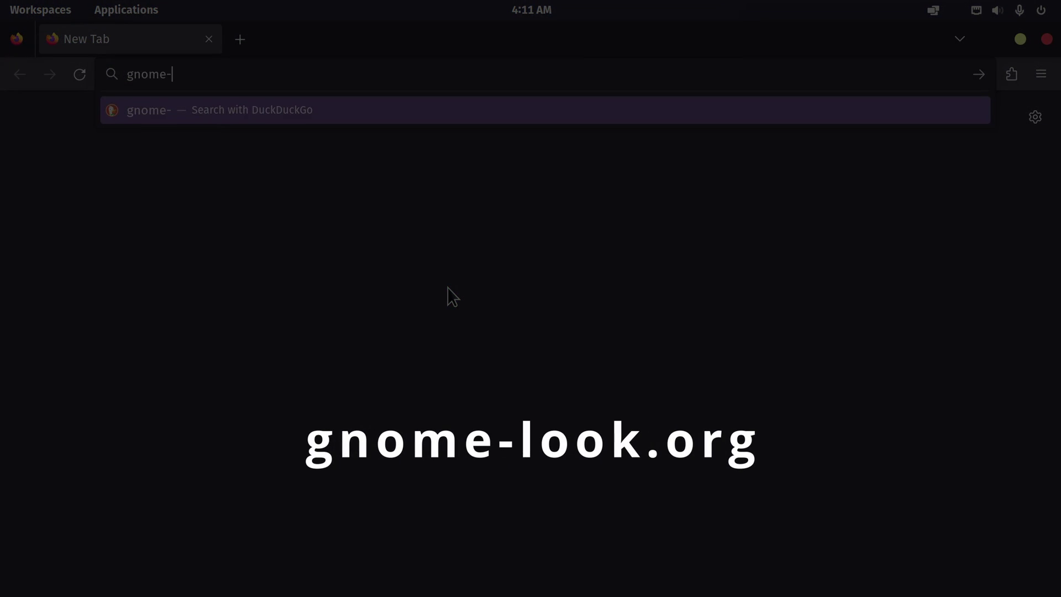
type("look.org")
key("Return")
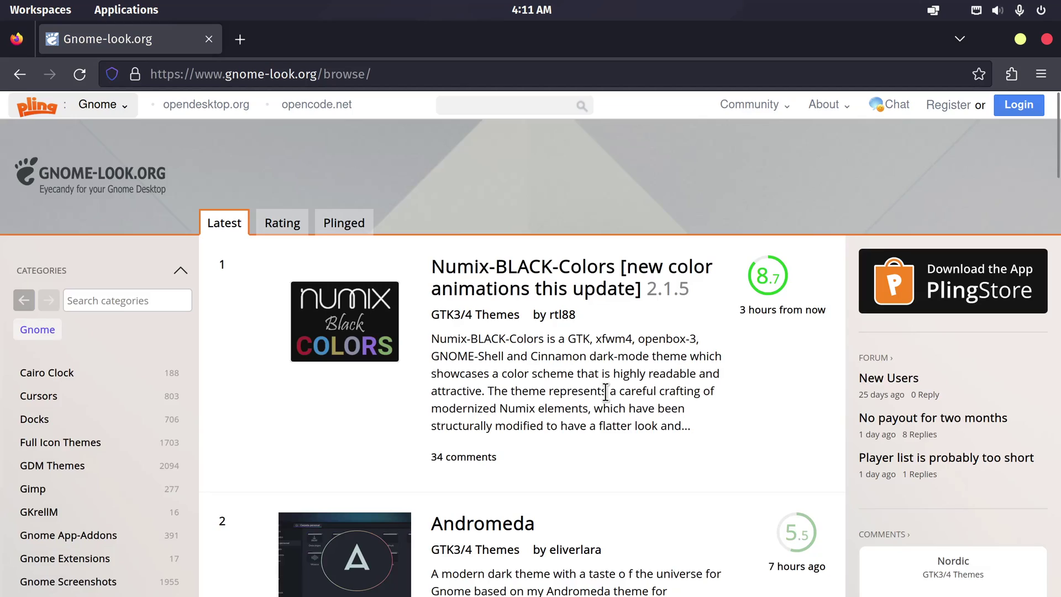
scroll(604, 390, "down", 20)
scroll(608, 398, "up", 17)
scroll(608, 398, "up", 4)
Find the Flatery icon theme and download its Flatery-Indigo variant.
type("atery")
left_click(502, 154)
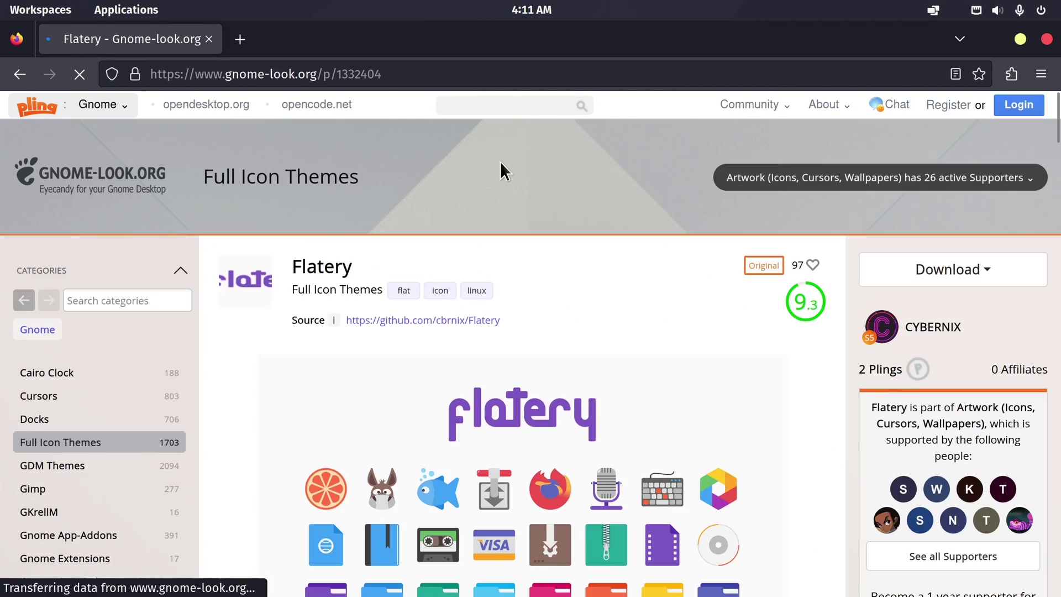
scroll(500, 162, "down", 3)
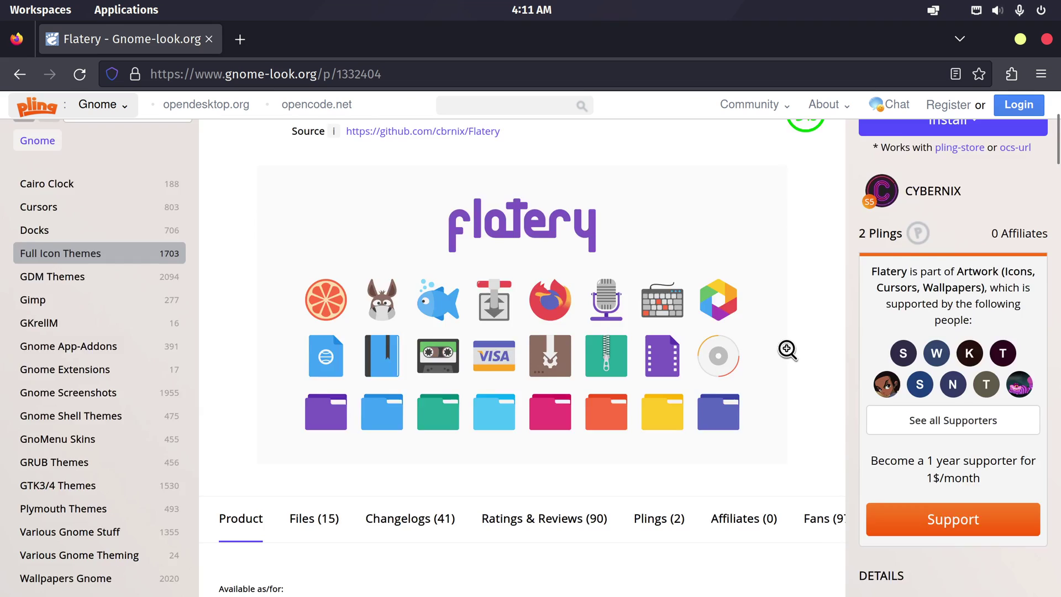
scroll(787, 349, "up", 3)
left_click(978, 270)
left_click(939, 480)
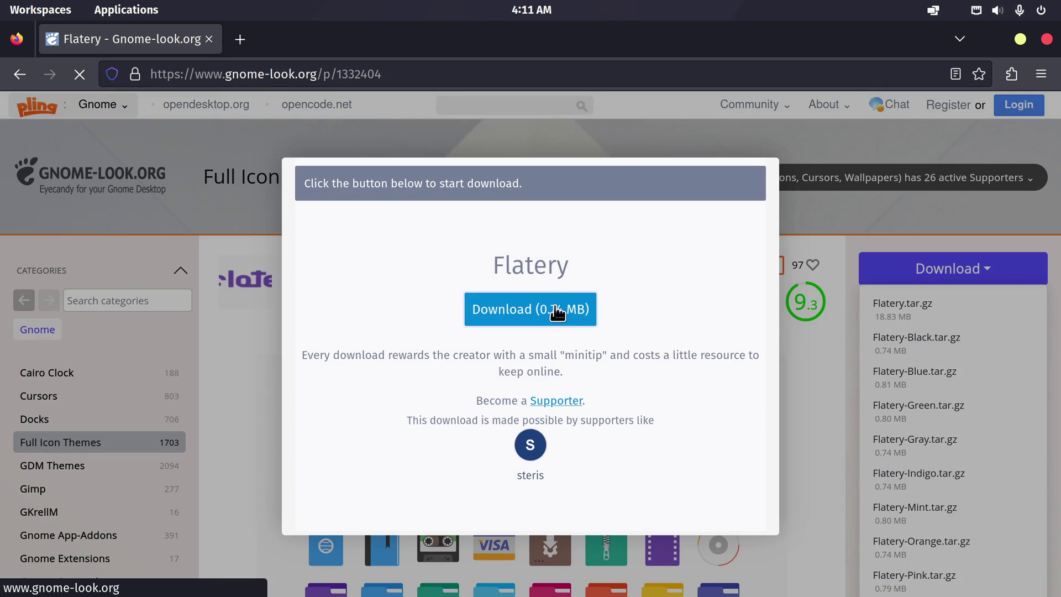
left_click(556, 308)
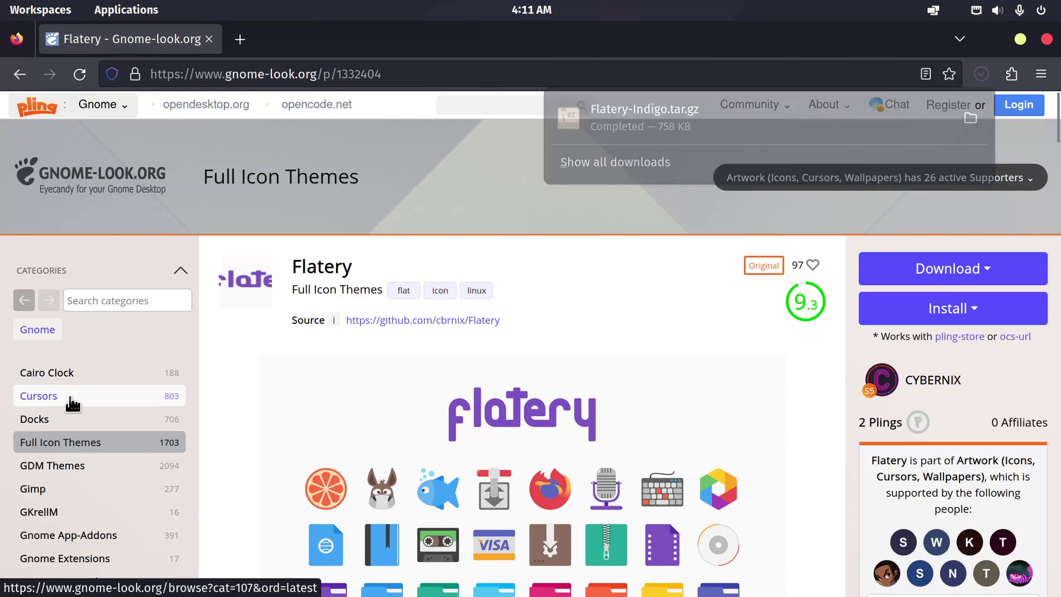
From the Cursors category, download the McMojave-cursors archive.
left_click(72, 396)
scroll(466, 370, "down", 5)
scroll(467, 370, "down", 5)
scroll(466, 370, "down", 10)
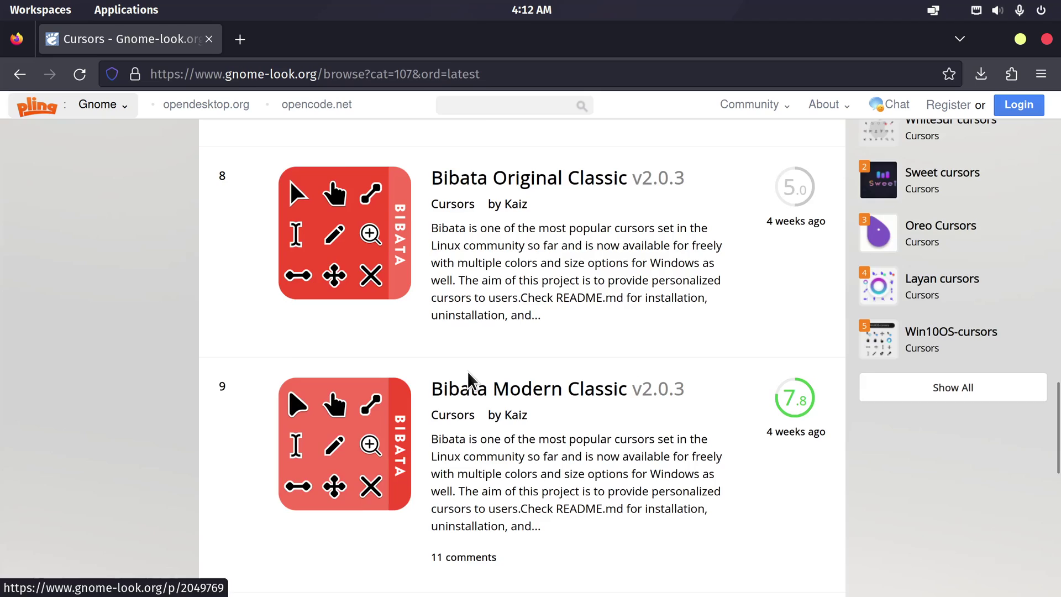
left_click(470, 146)
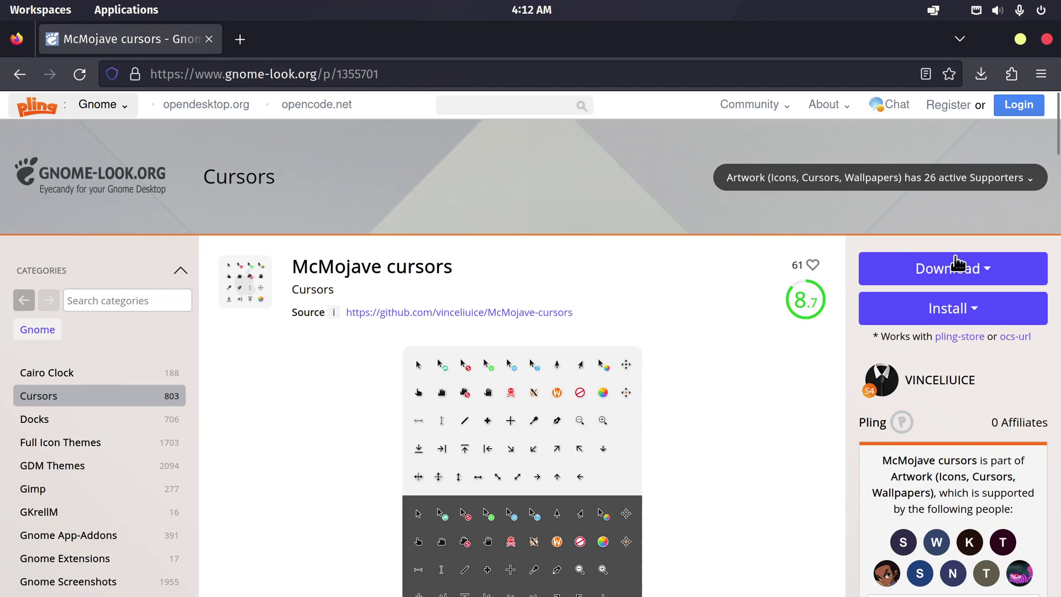
left_click(957, 263)
left_click(939, 305)
left_click(561, 303)
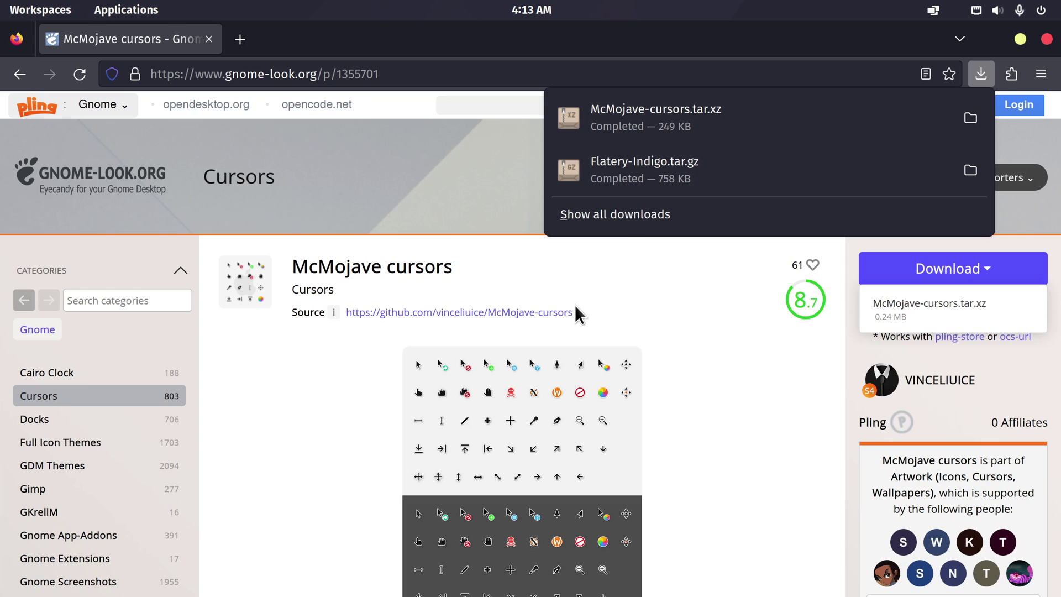
Extract Flatery-Indigo and Flatery-Indigo-Dark from the archive into ~/.icons.
left_click(697, 171)
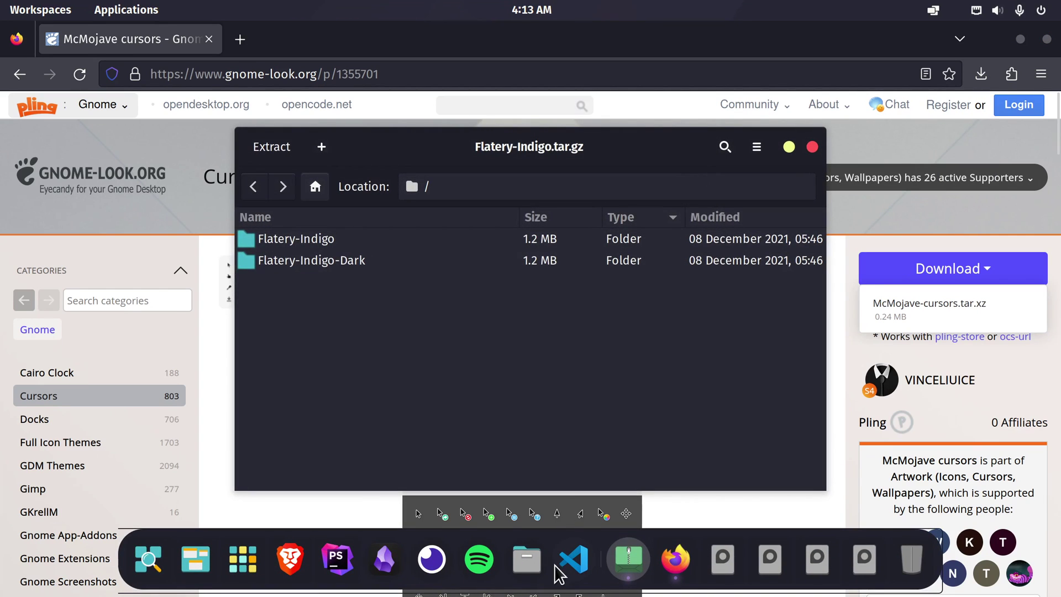
left_click(526, 559)
scroll(430, 406, "down", 5)
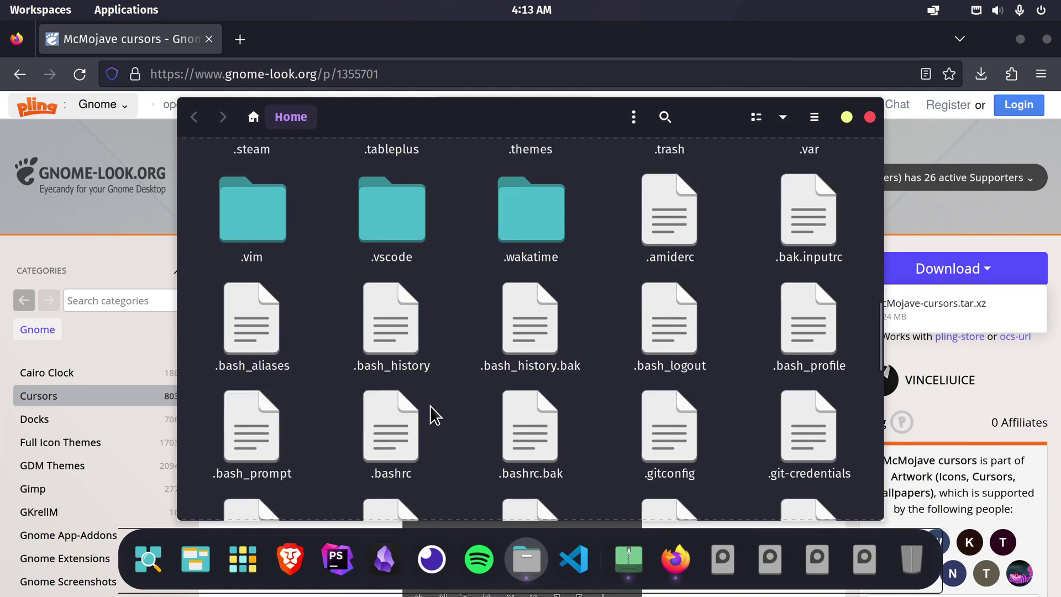
scroll(430, 405, "up", 5)
double_click(551, 178)
key("alt+Tab")
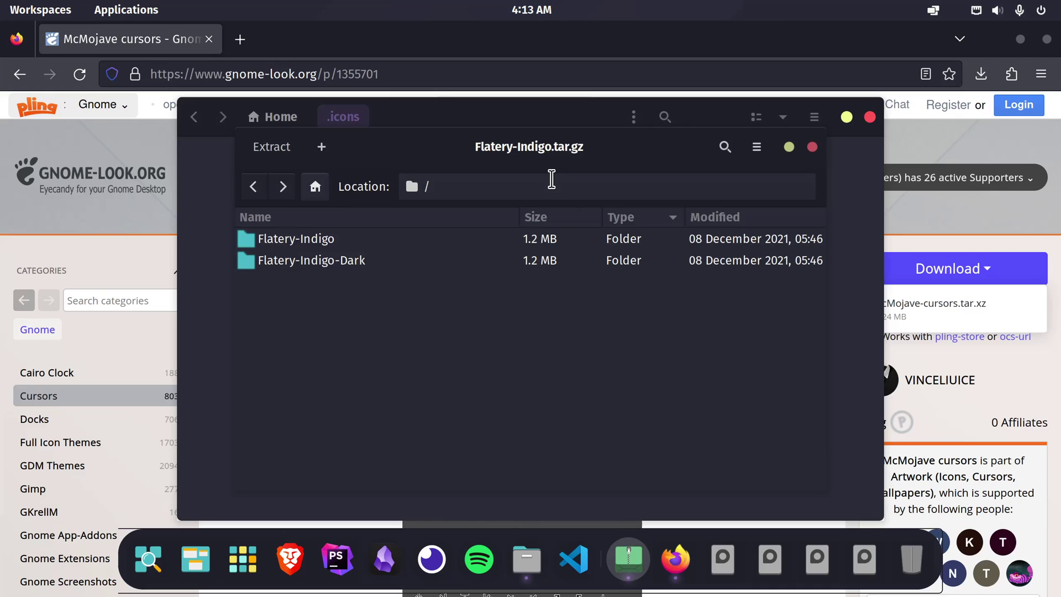
key("ctrl+a")
left_click_drag(385, 269, 308, 300)
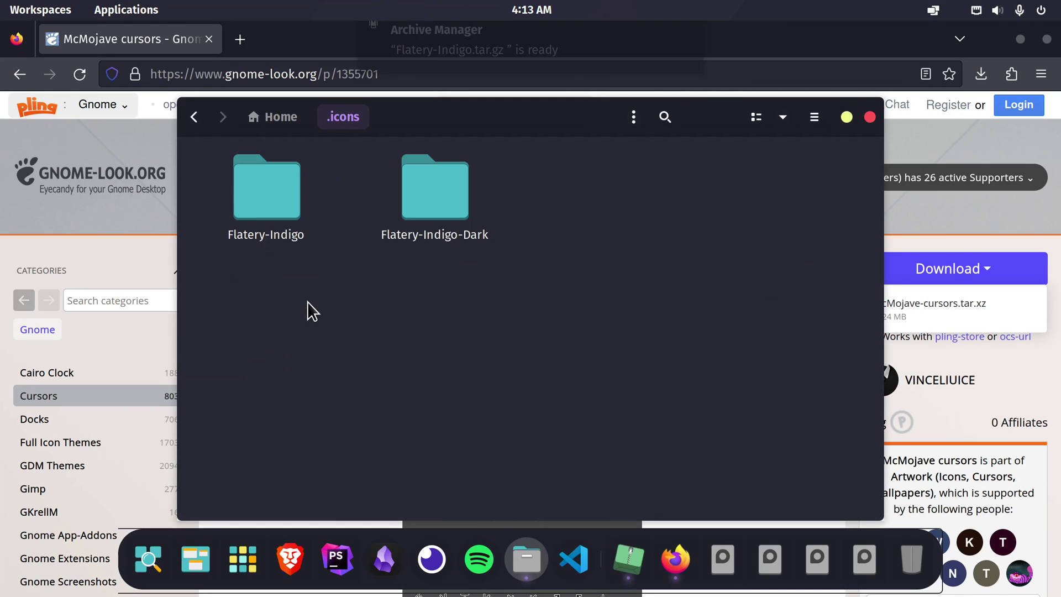
Extract McMojave-cursors into ~/.icons, then close all the open windows.
key("alt+Tab")
left_click(980, 74)
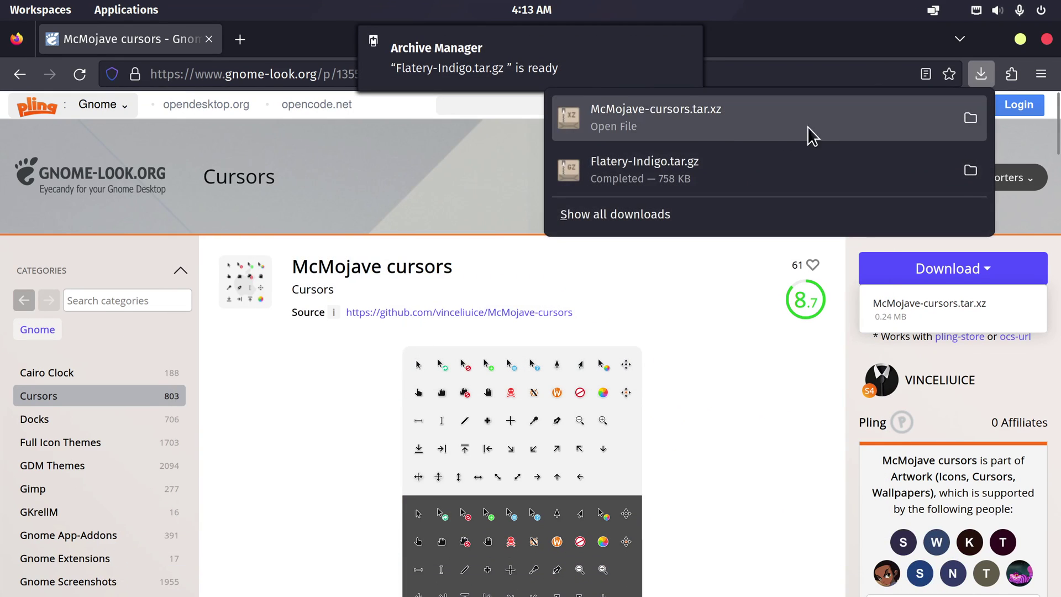
left_click(812, 135)
mouse_move(343, 243)
left_mouse_down()
mouse_move(430, 290)
mouse_move(392, 330)
left_mouse_up()
key("alt+Tab")
key("Tab")
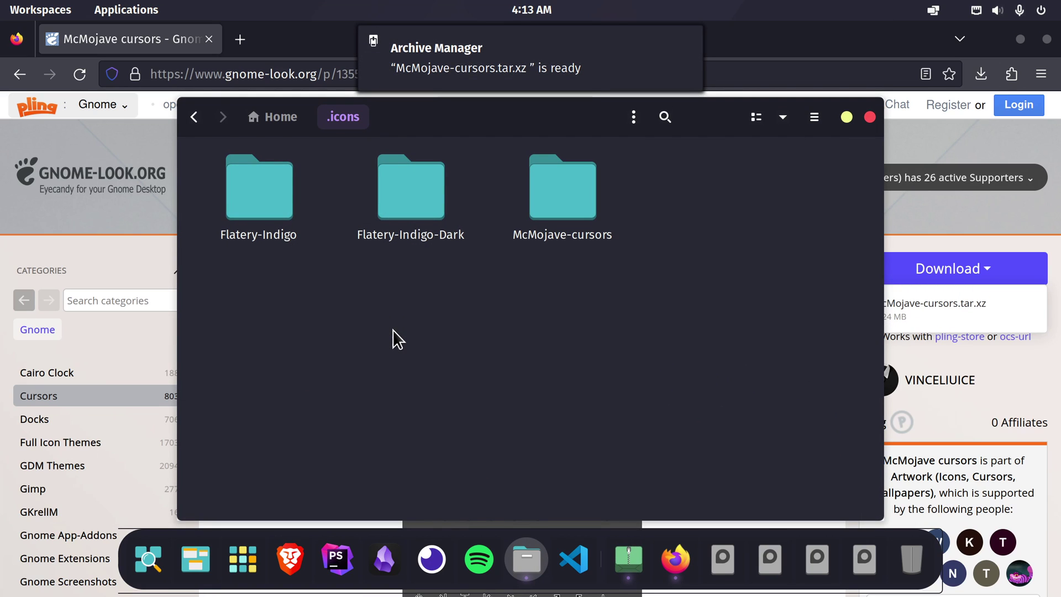
key("ctrl+q")
key("ctrl+q")
key("ctrl+q")
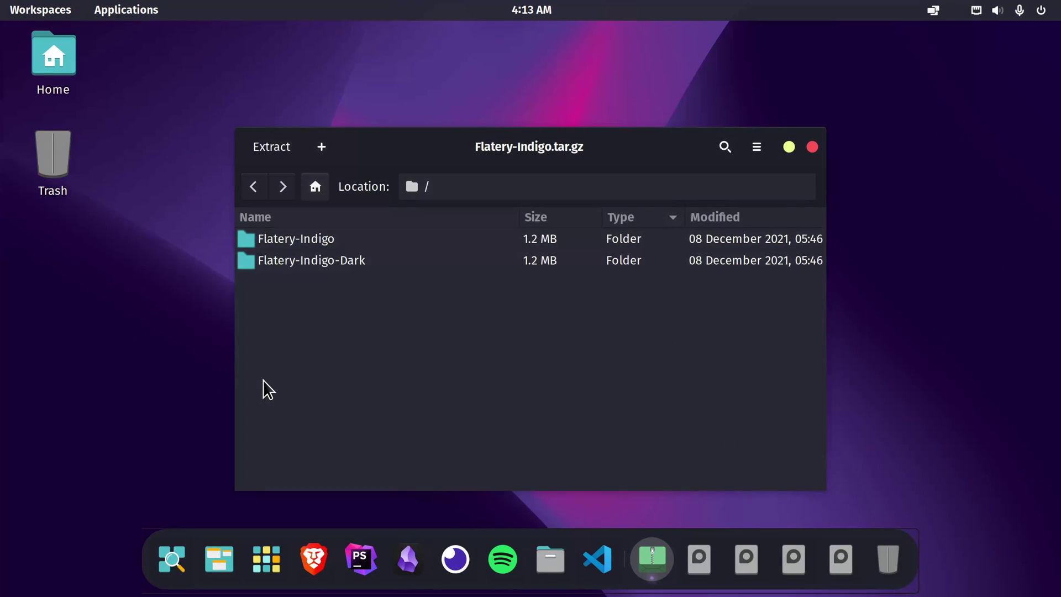
key("ctrl+q")
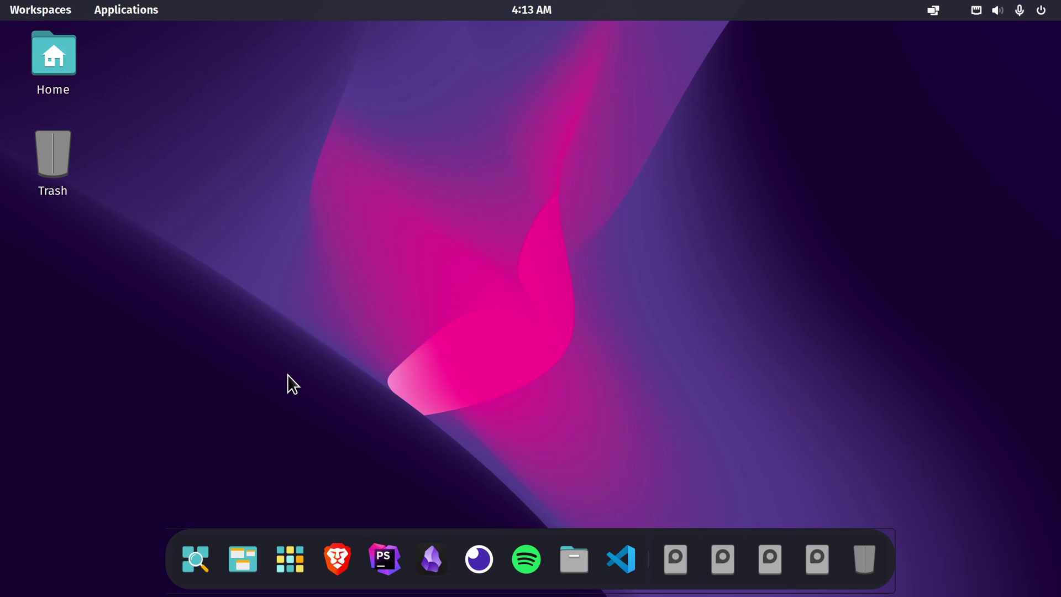
Launch GNOME Tweaks and set the icon theme to Flatery-Indigo.
key("super")
type("tweaks")
key("Return")
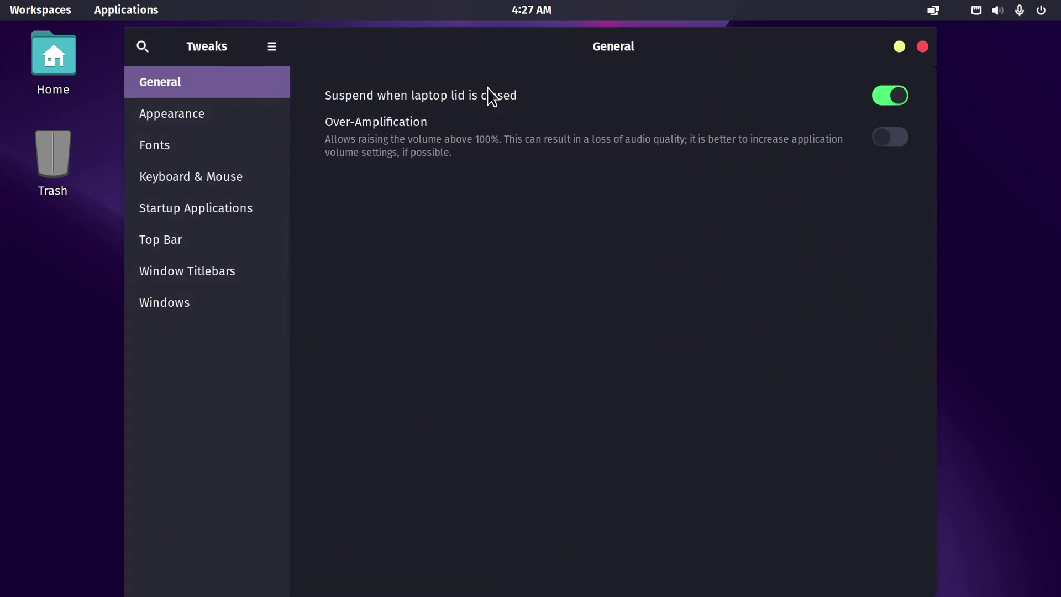
left_click(276, 126)
left_click(666, 202)
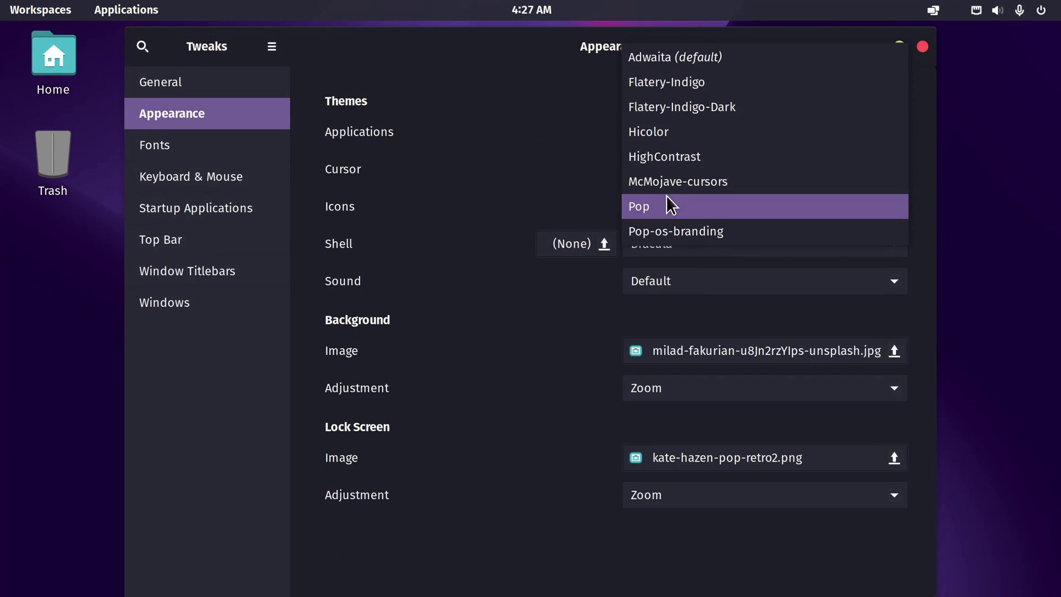
left_click(708, 90)
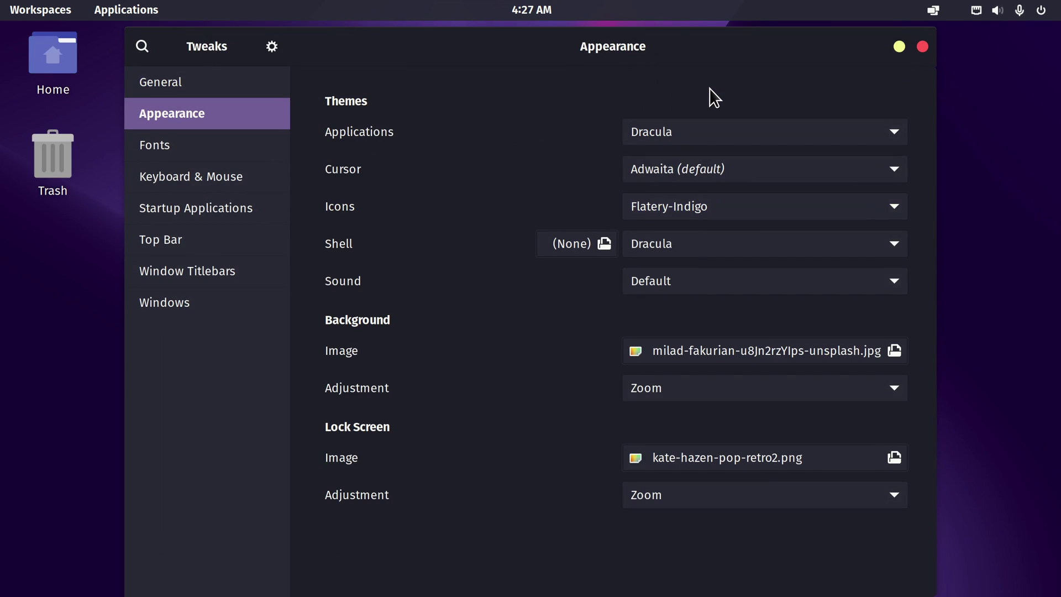
Set the cursor theme to McMojave-cursors, close Tweaks and open the home folder.
left_click(628, 174)
left_click(660, 191)
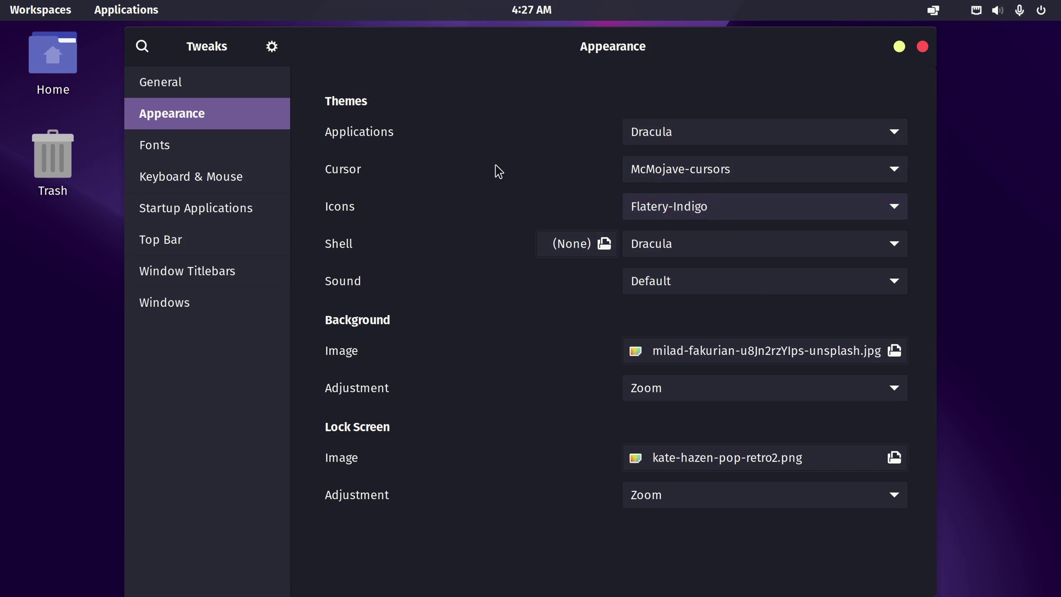
left_click(922, 47)
double_click(52, 69)
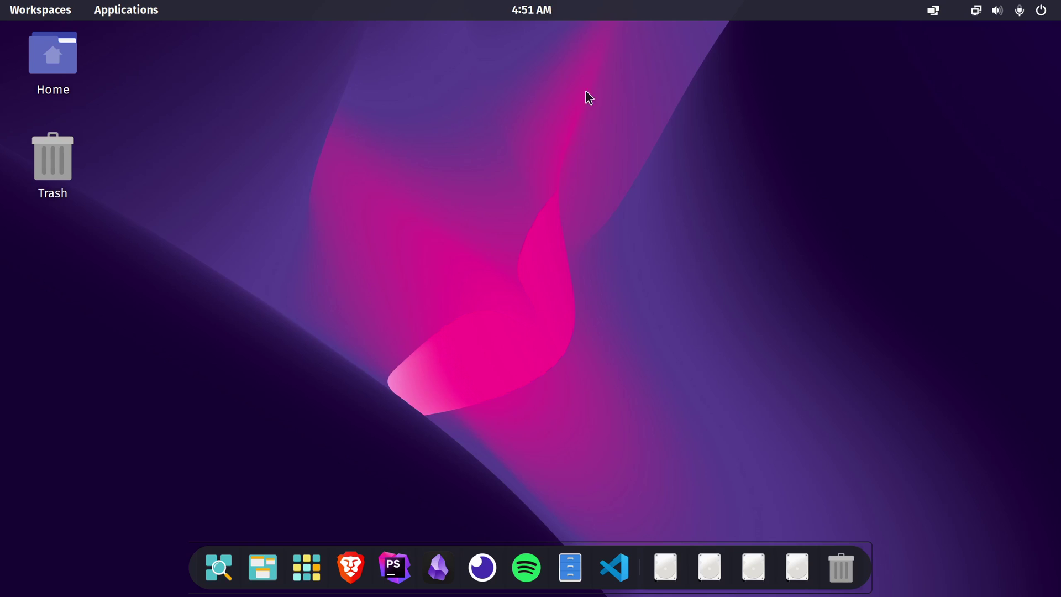
Download the Sweet-Dark-v40 theme archive from gnome-look.org and open it.
left_click(532, 9)
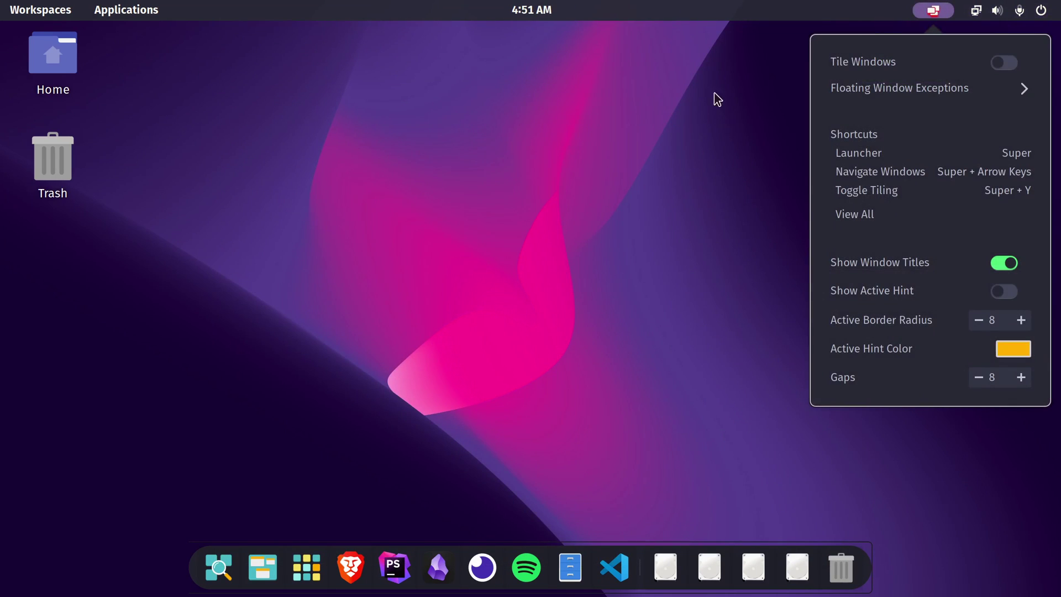
left_click(717, 100)
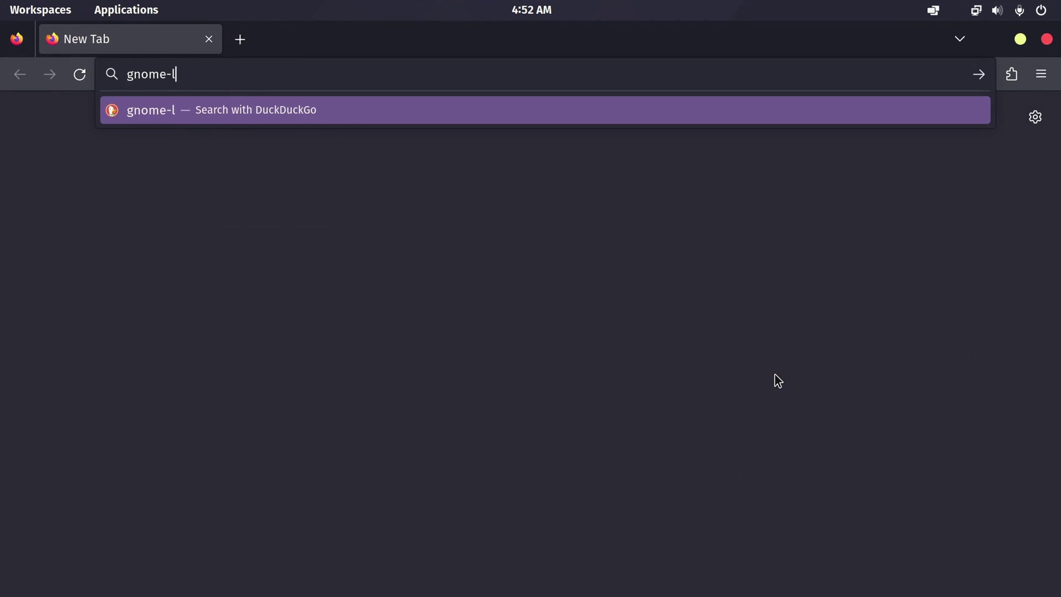
type("ook.org")
key("Return")
type("sweet")
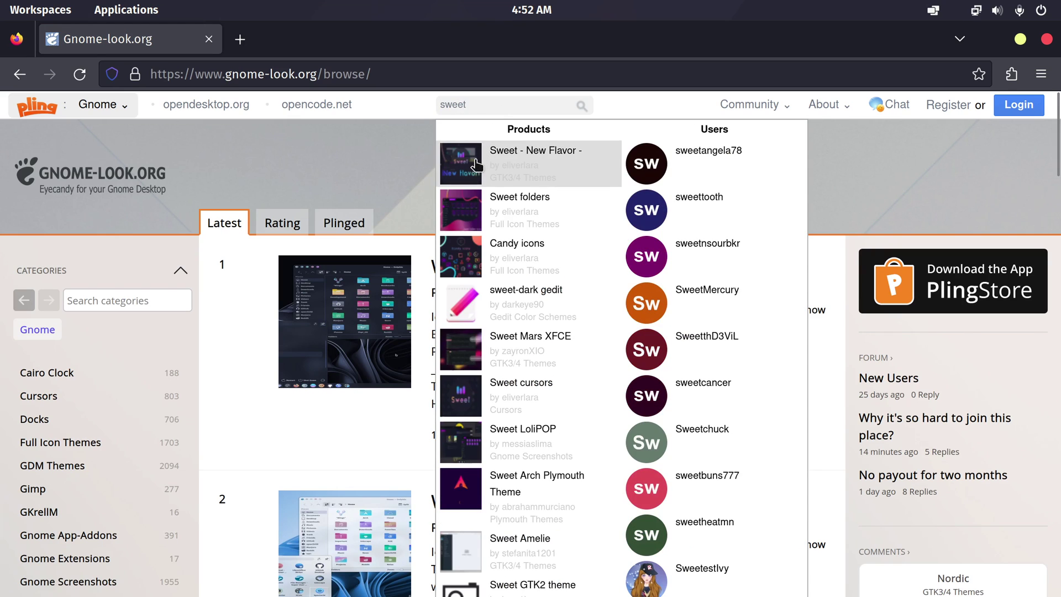
left_click(544, 185)
left_click(964, 268)
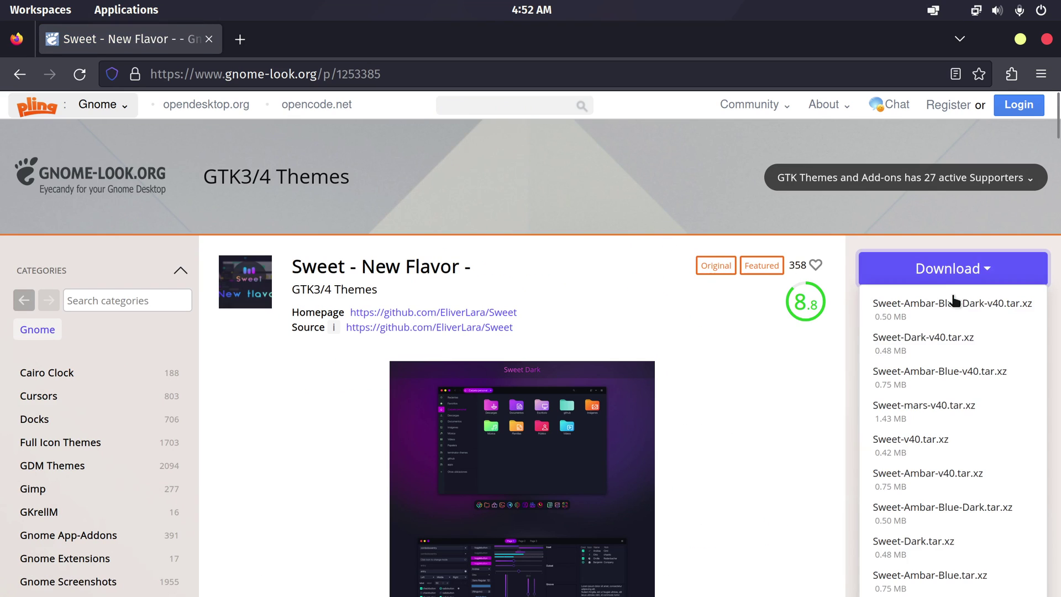
left_click(884, 352)
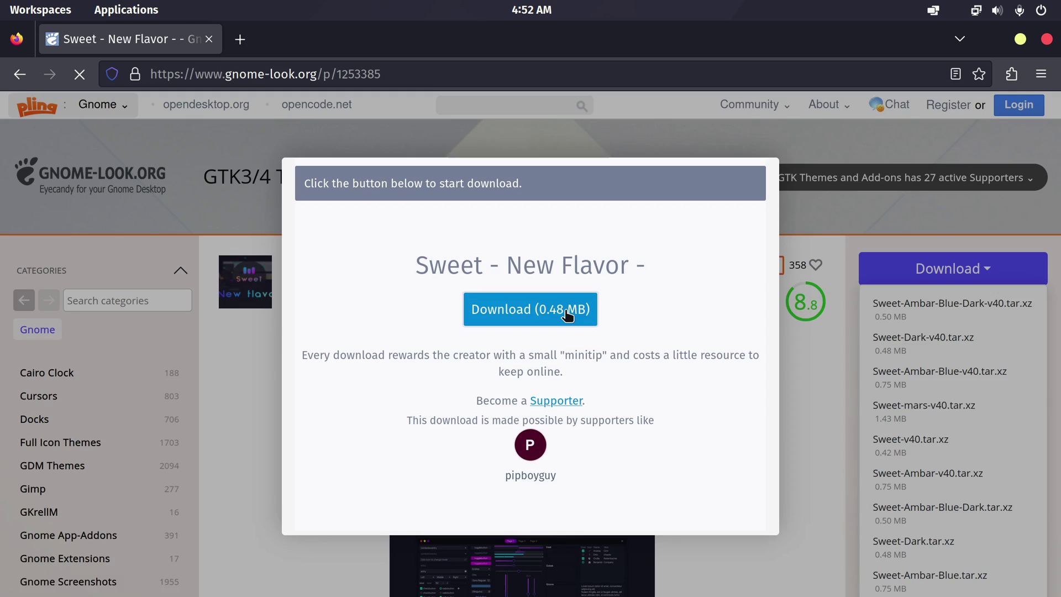
left_click(569, 307)
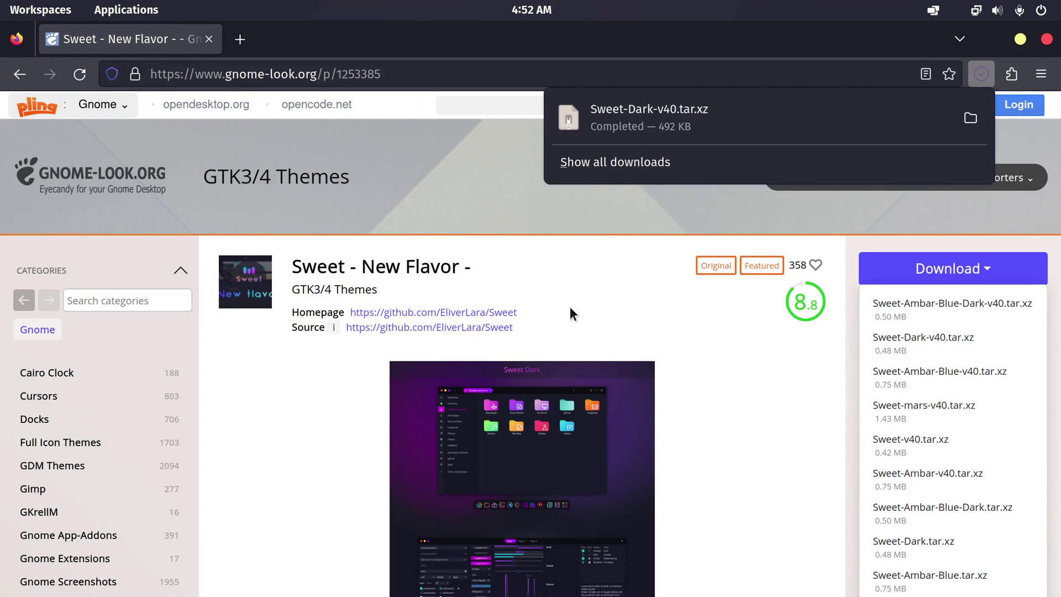
left_click(657, 108)
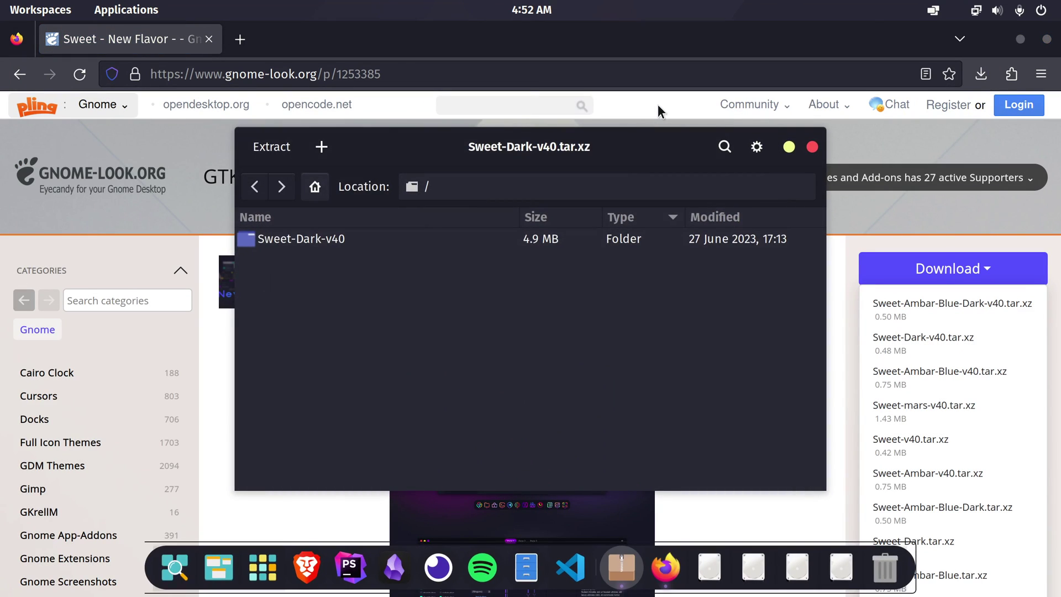
Extract Sweet-Dark-v40 into the hidden .themes folder and close all windows.
left_click(526, 567)
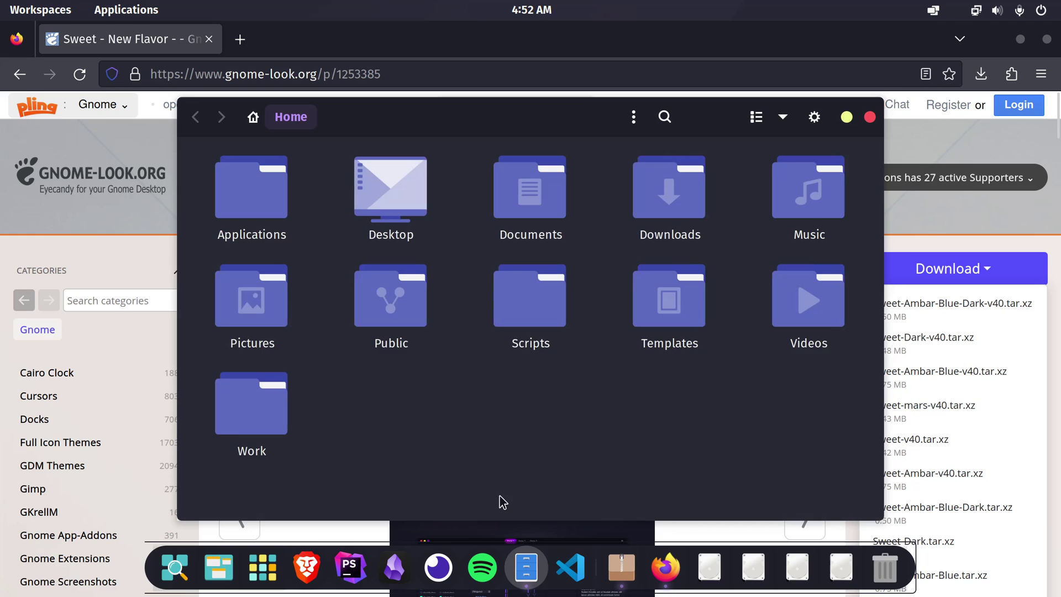
key("ctrl+h")
scroll(505, 436, "down", 5)
scroll(505, 437, "down", 2)
double_click(535, 261)
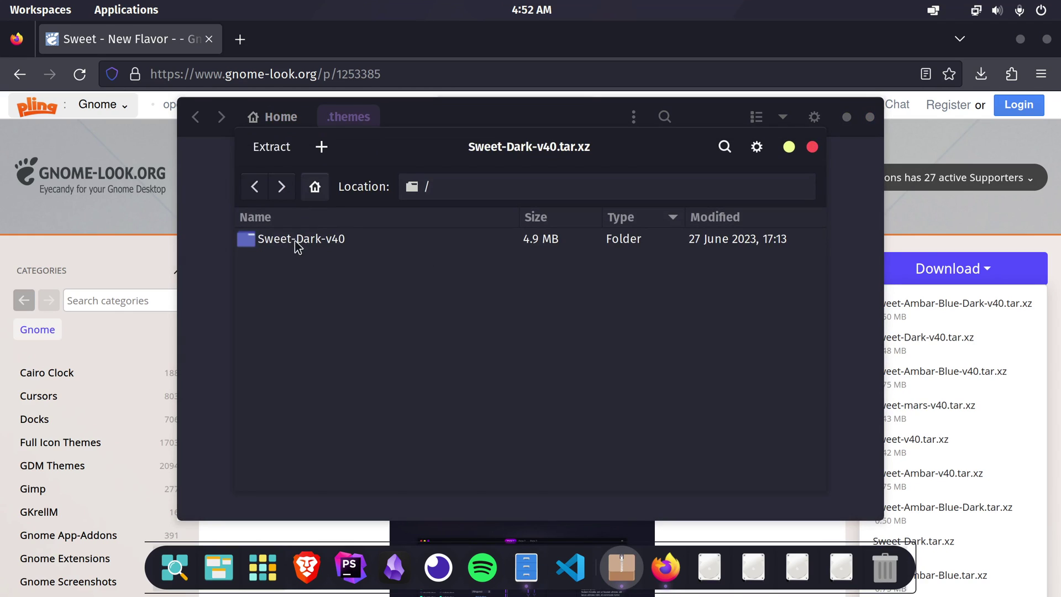
left_click_drag(297, 243, 342, 265)
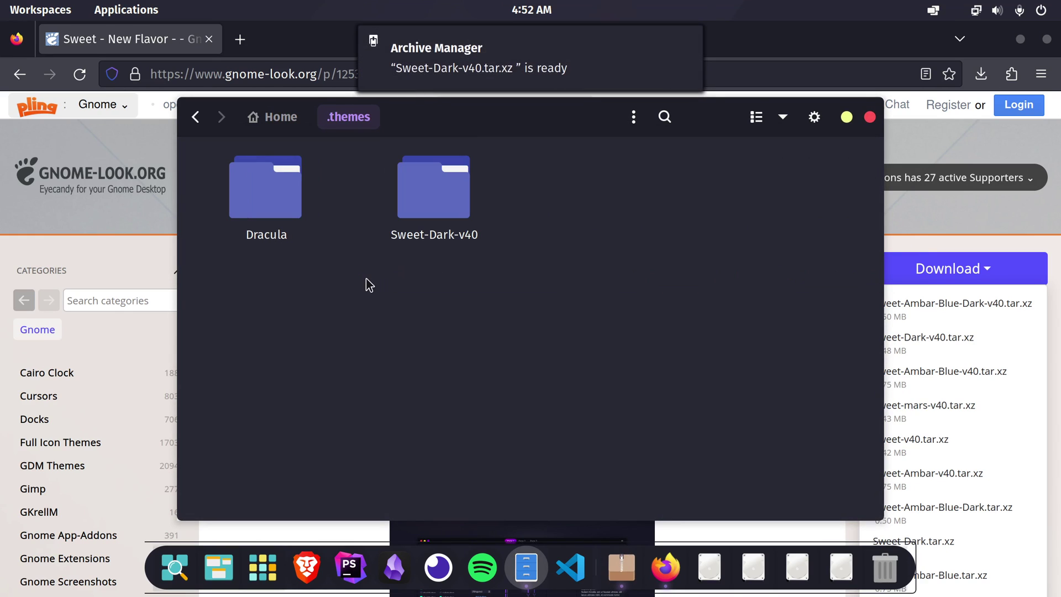
key("alt+F4")
key("alt+F4")
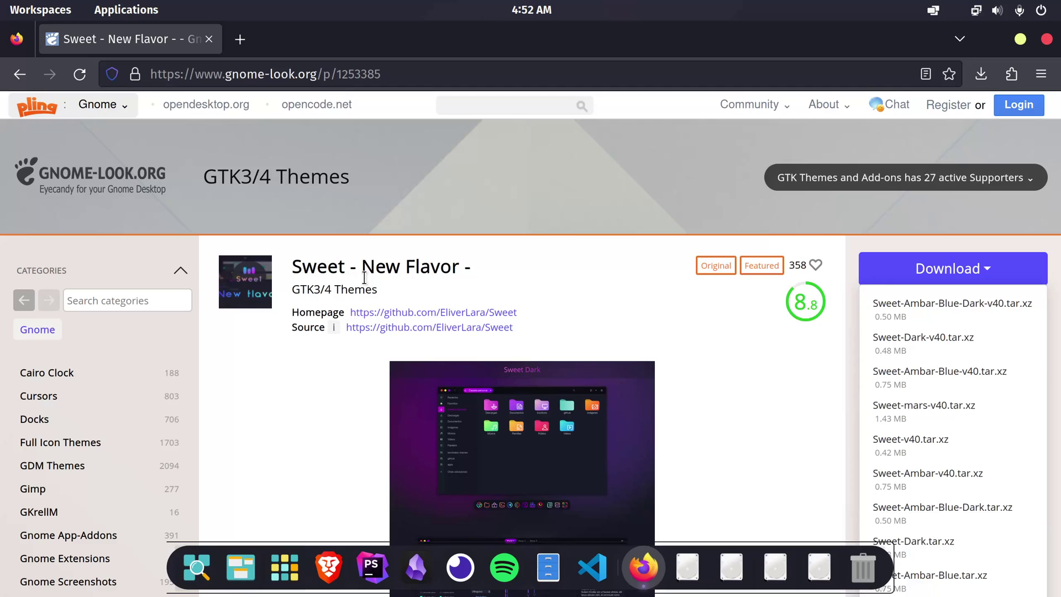
key("alt+F4")
Set the shell theme to Sweet-Dark-v40 in GNOME Tweaks.
key("super")
type("twea")
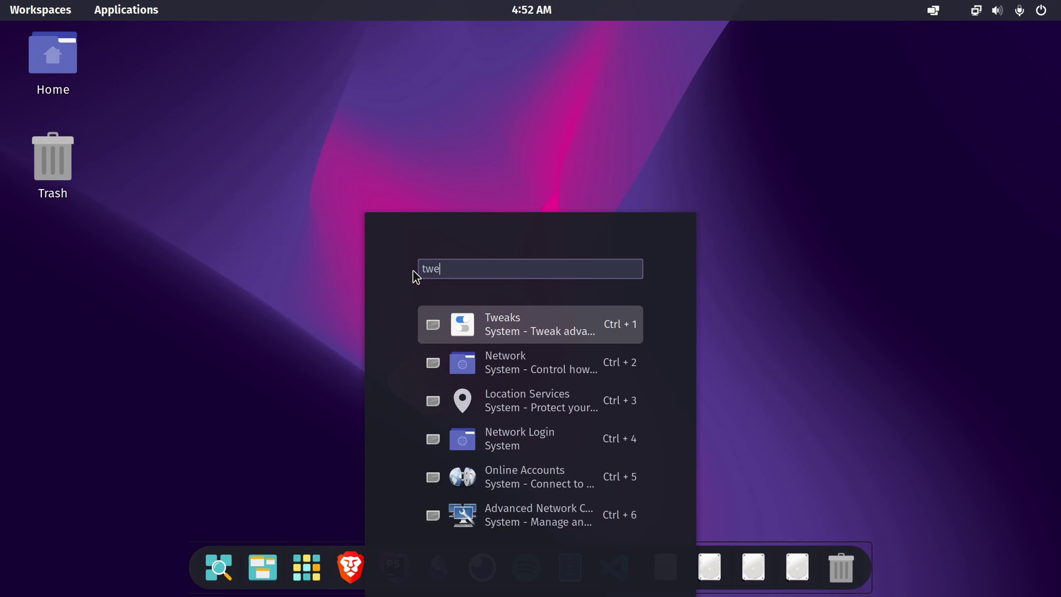
left_click(563, 308)
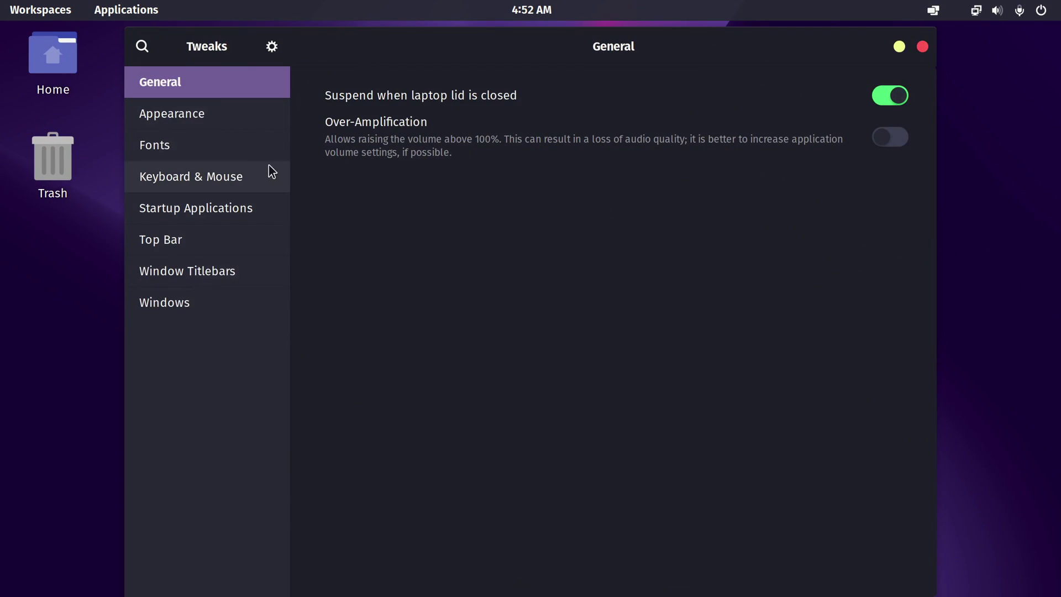
left_click(221, 130)
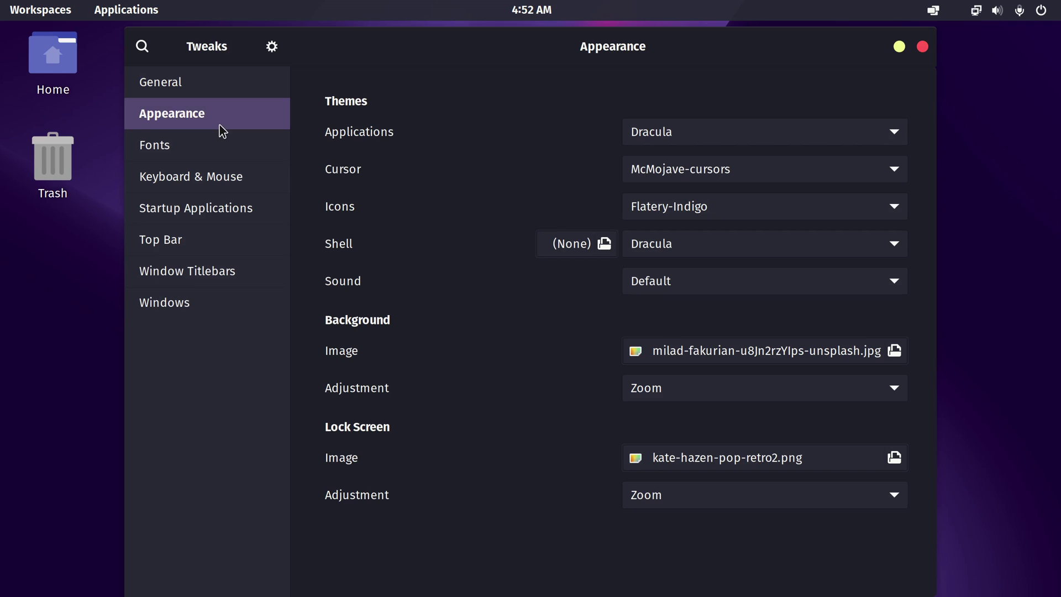
left_click(713, 249)
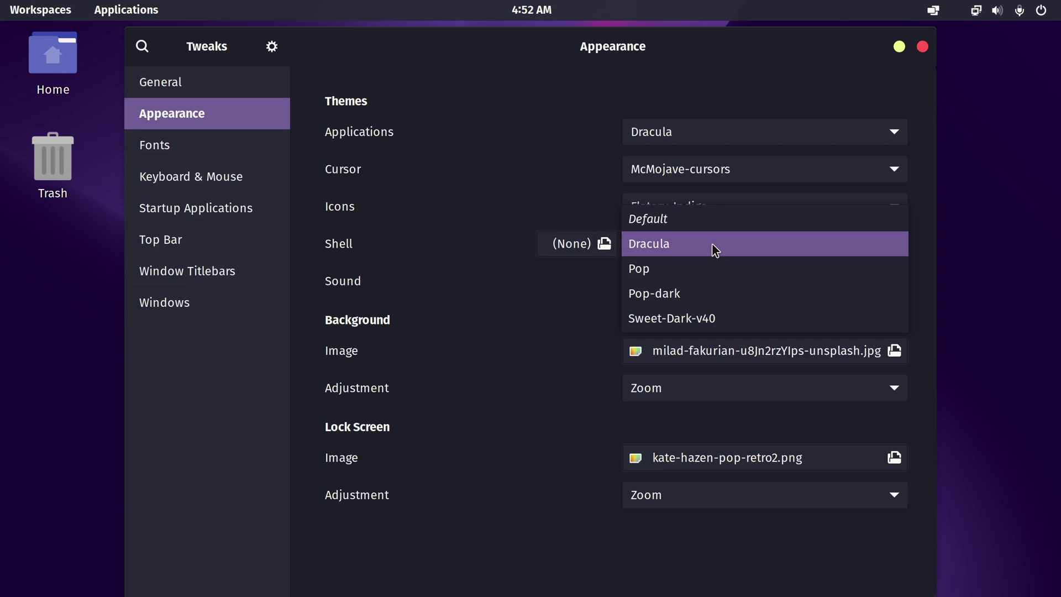
left_click(688, 318)
Check the restyled system menu, then close Tweaks and the file manager.
left_click(539, 11)
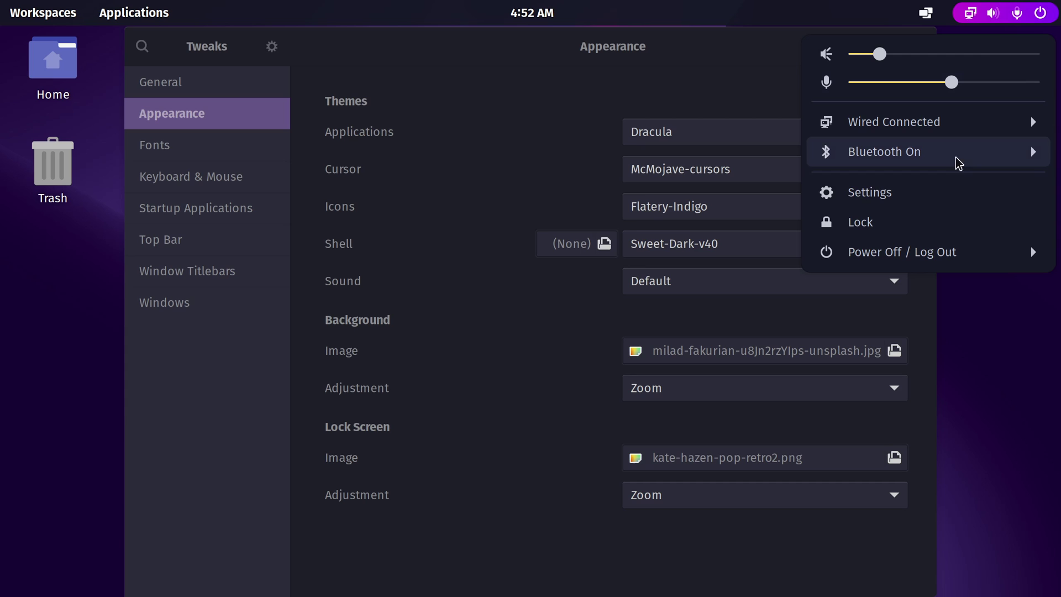
left_click(616, 113)
key("ctrl+q")
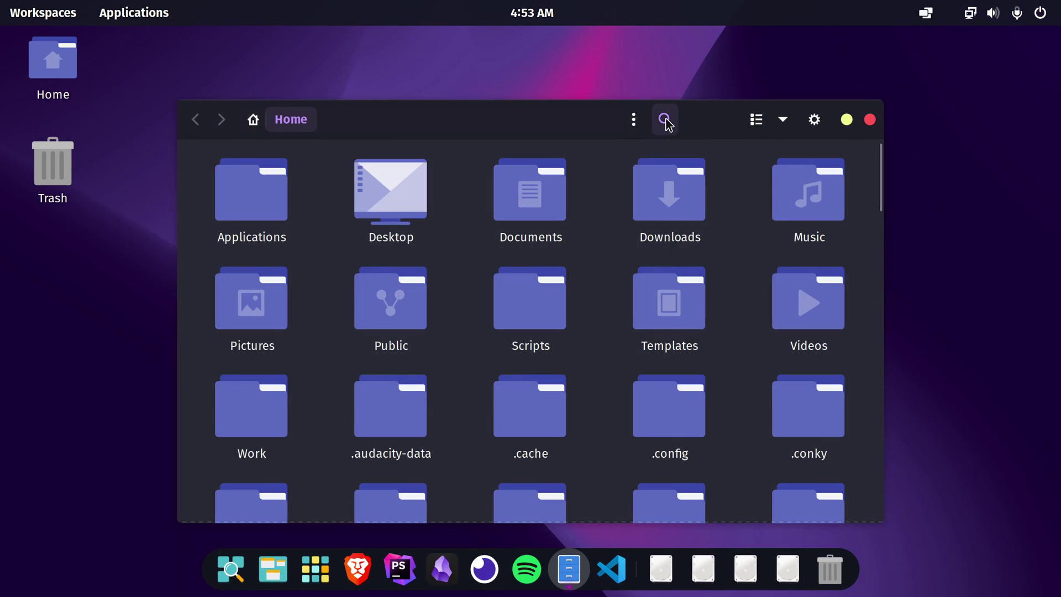
left_click(664, 119)
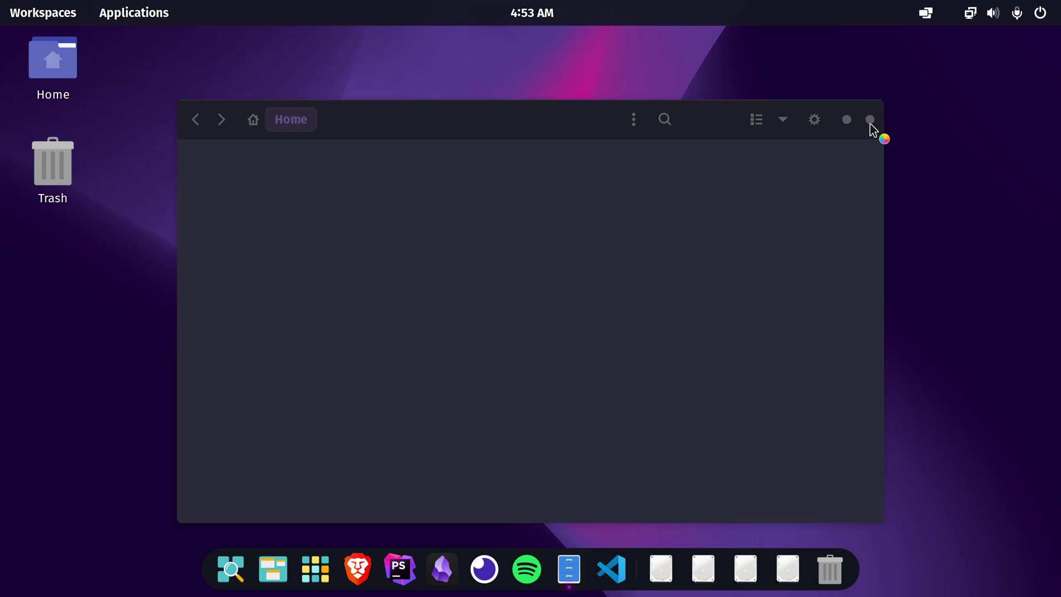
left_click(869, 121)
Open extensions.gnome.org in Firefox sorted by most downloads.
key("ctrl+space")
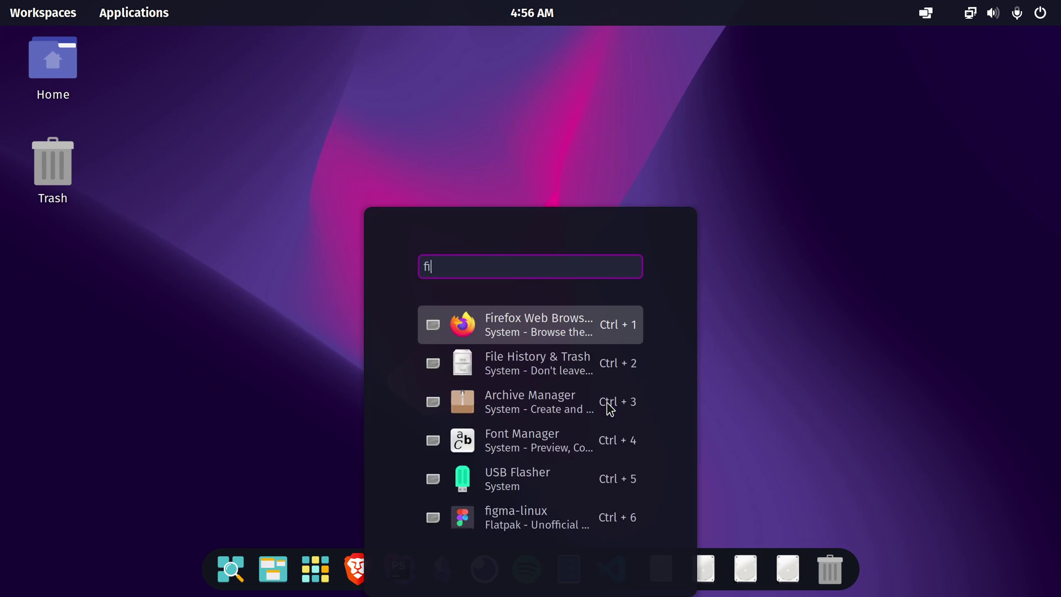
left_click(606, 402)
type("ext")
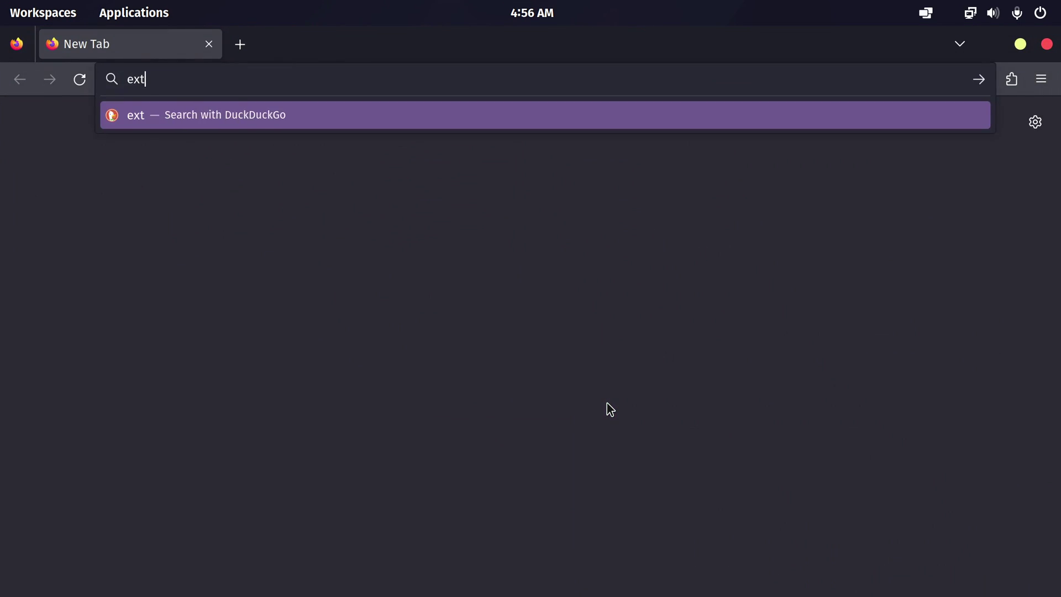
type("ensions.gnome.org")
key("Return")
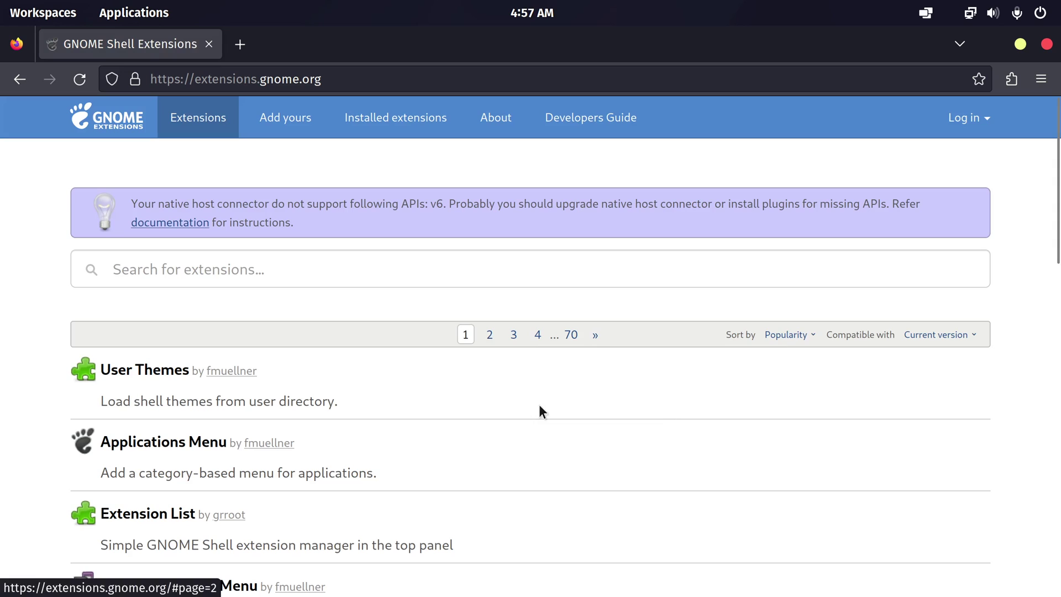
left_click(773, 334)
left_click(772, 391)
Switch on and install the Dash to Panel extension, then quit Firefox.
scroll(70, 375, "down", 5)
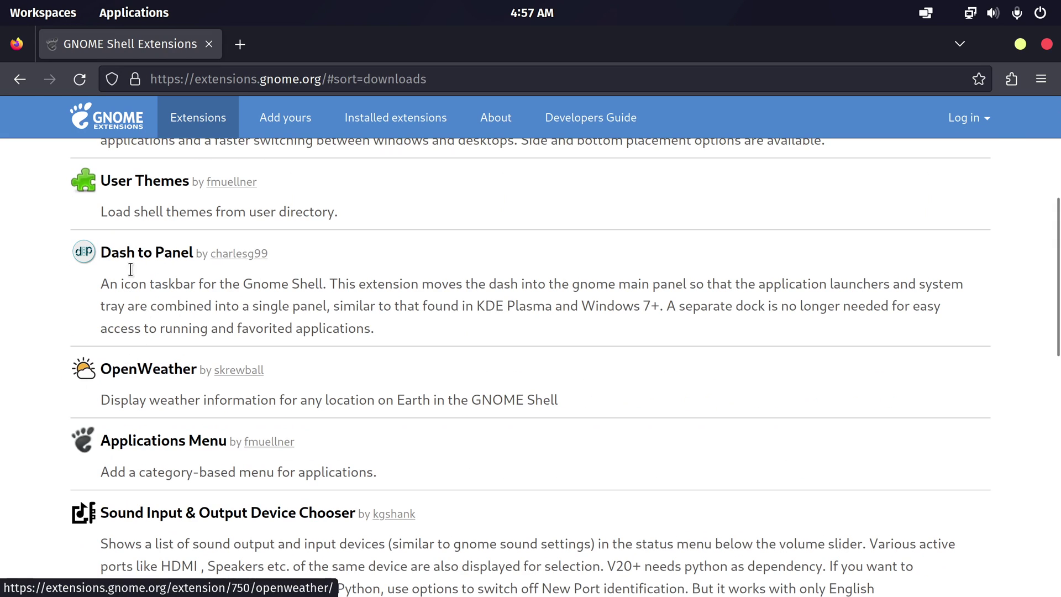
left_click(154, 251)
left_click(921, 269)
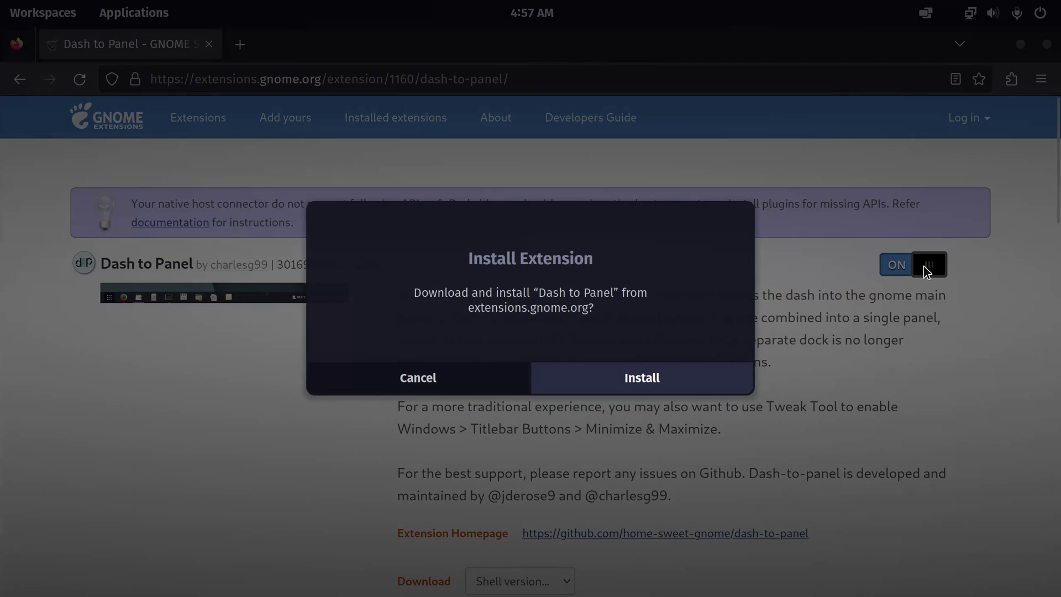
left_click(593, 382)
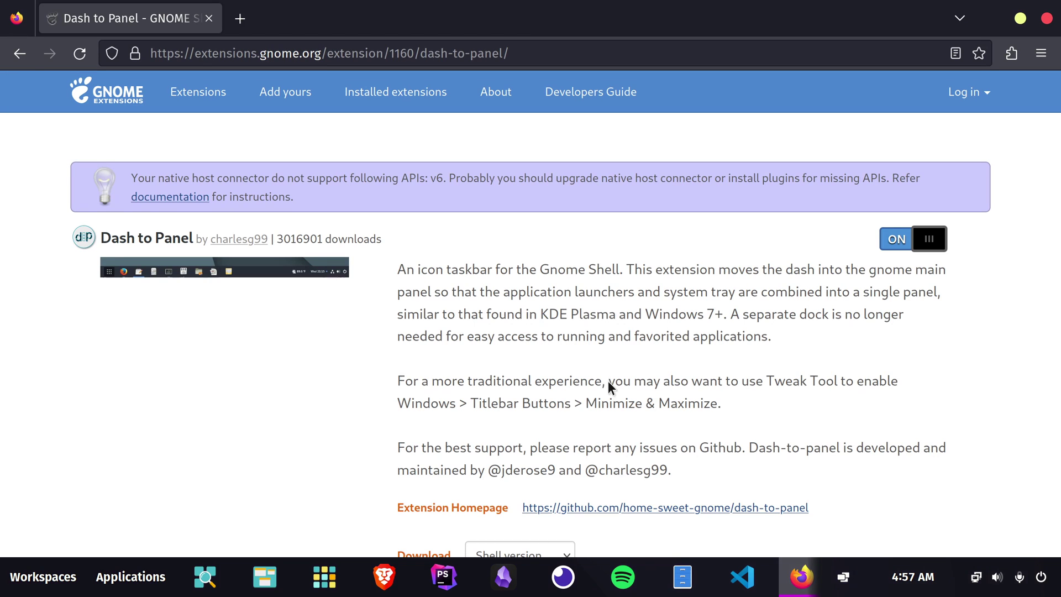
key("ctrl+q")
Turn off Dash to Dock for COSMIC and Pop COSMIC in the Extensions app.
key("super")
type("ext")
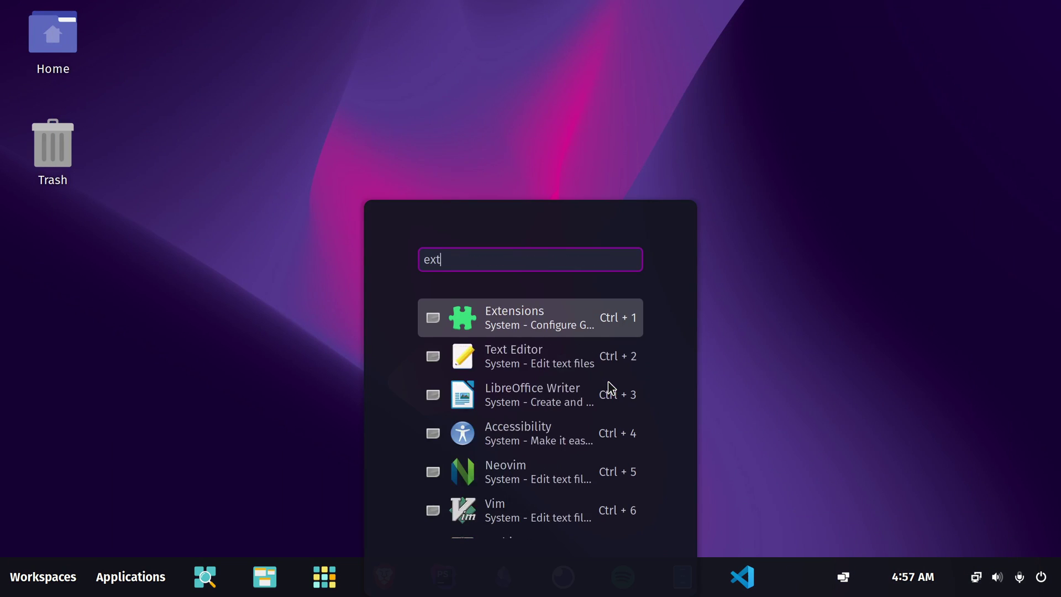
left_click(526, 323)
left_click(734, 279)
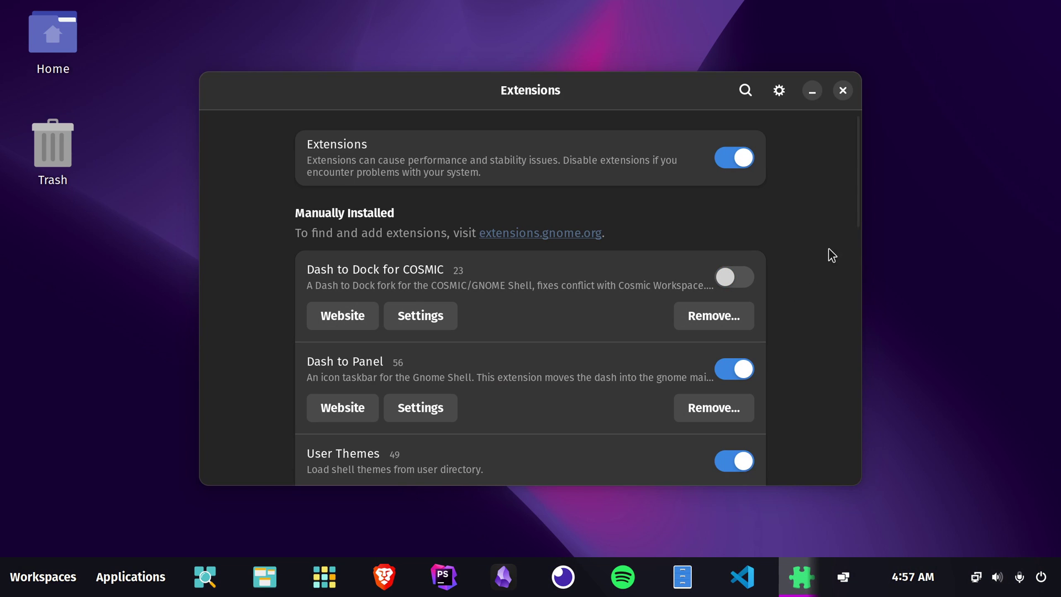
scroll(813, 261, "down", 5)
scroll(813, 261, "down", 5)
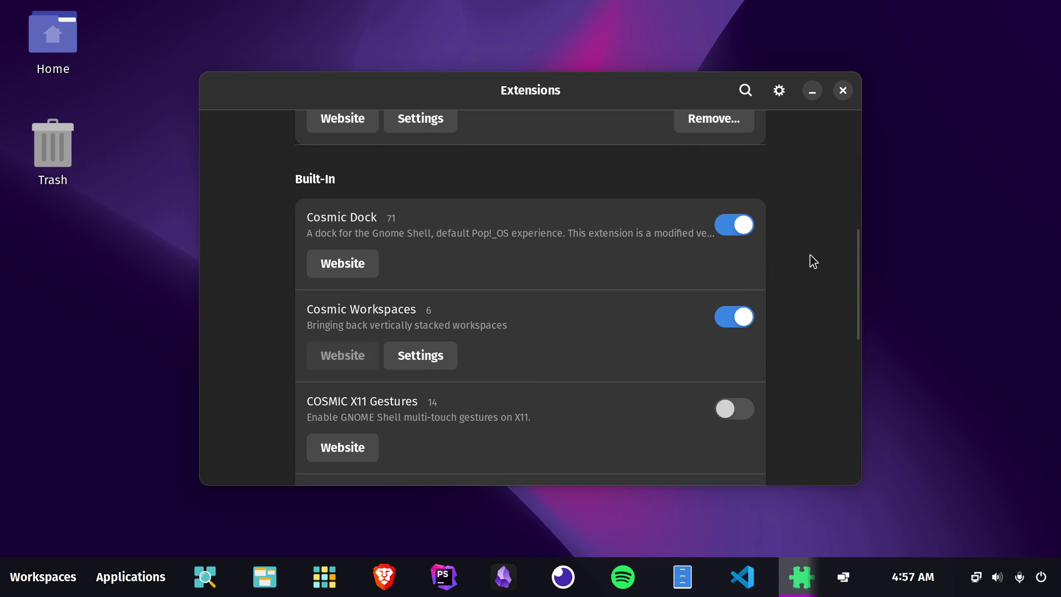
scroll(782, 302, "down", 3)
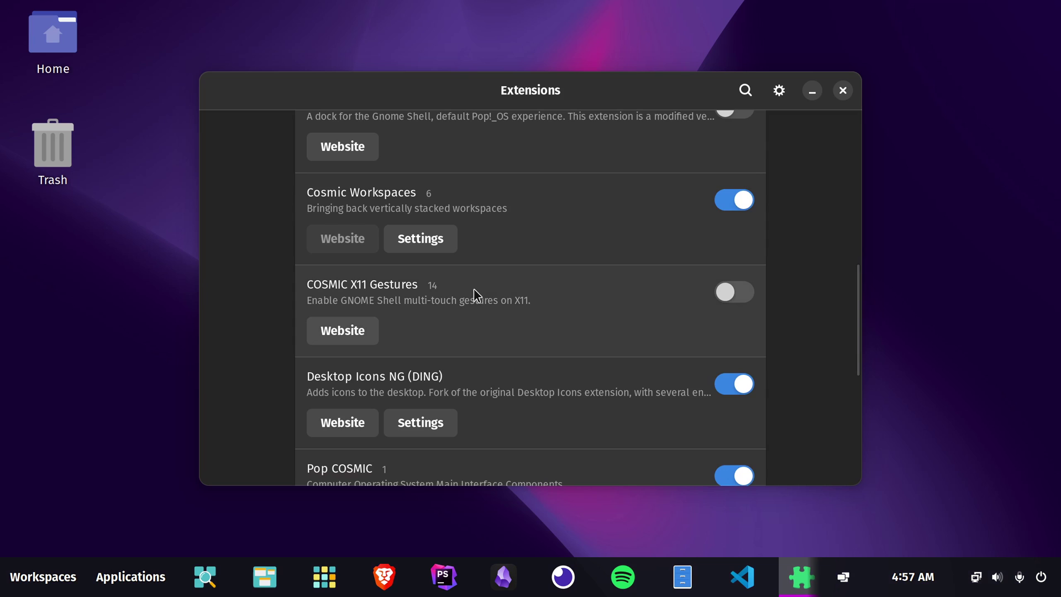
scroll(514, 359, "down", 3)
left_click(734, 374)
scroll(619, 387, "down", 3)
Unpin Show Applications and another launcher from the taskbar, then close Extensions.
right_click(28, 576)
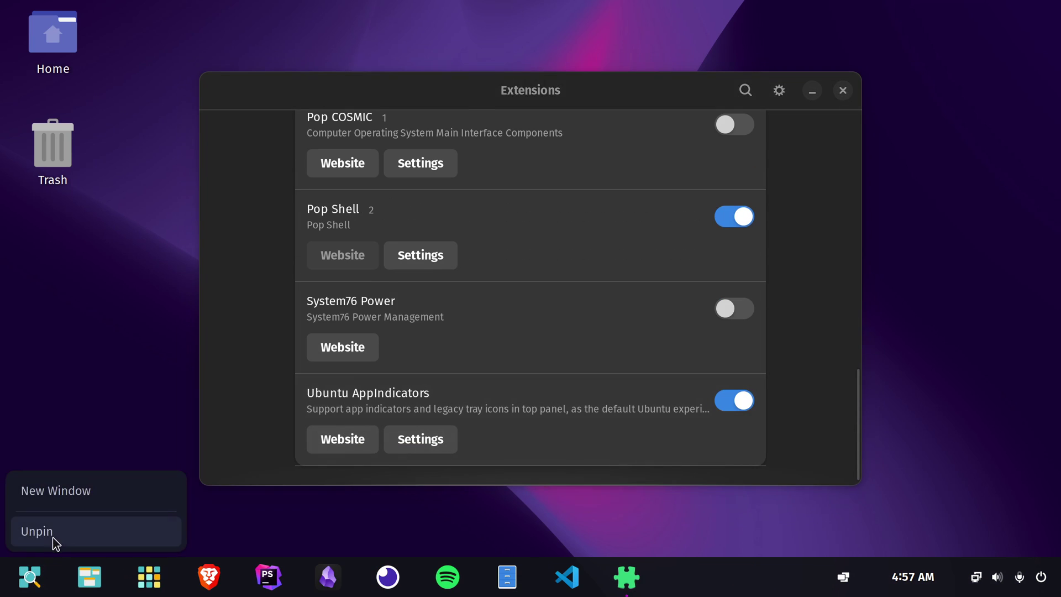
left_click(50, 536)
right_click(34, 580)
left_click(28, 533)
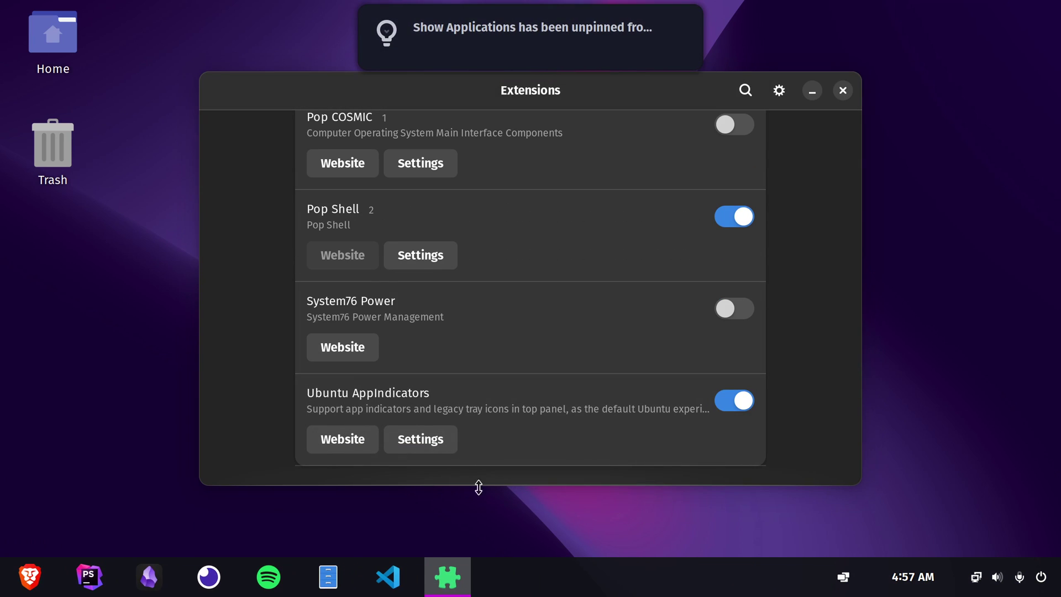
left_click(842, 92)
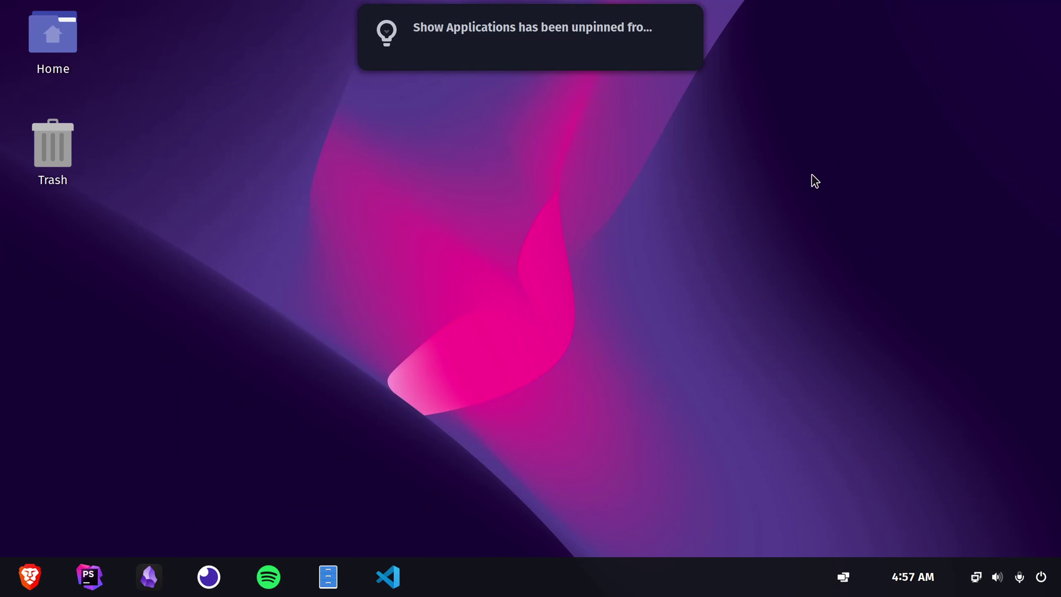
left_click(685, 29)
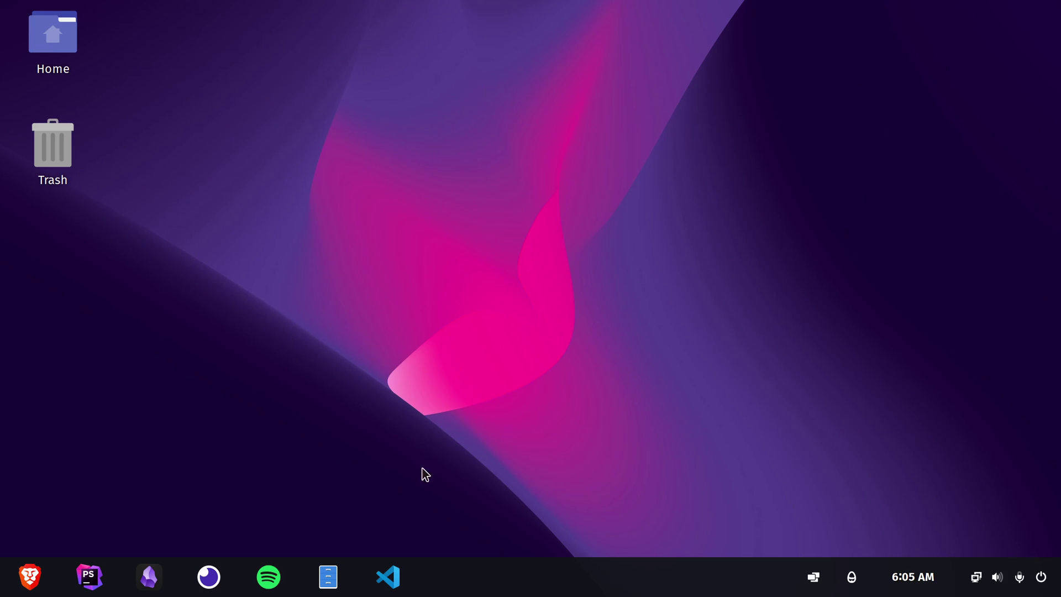
Browse Dash to Panel's Style, Behavior, Action, Fine-Tune and About settings, then close them.
right_click(488, 576)
left_click(522, 513)
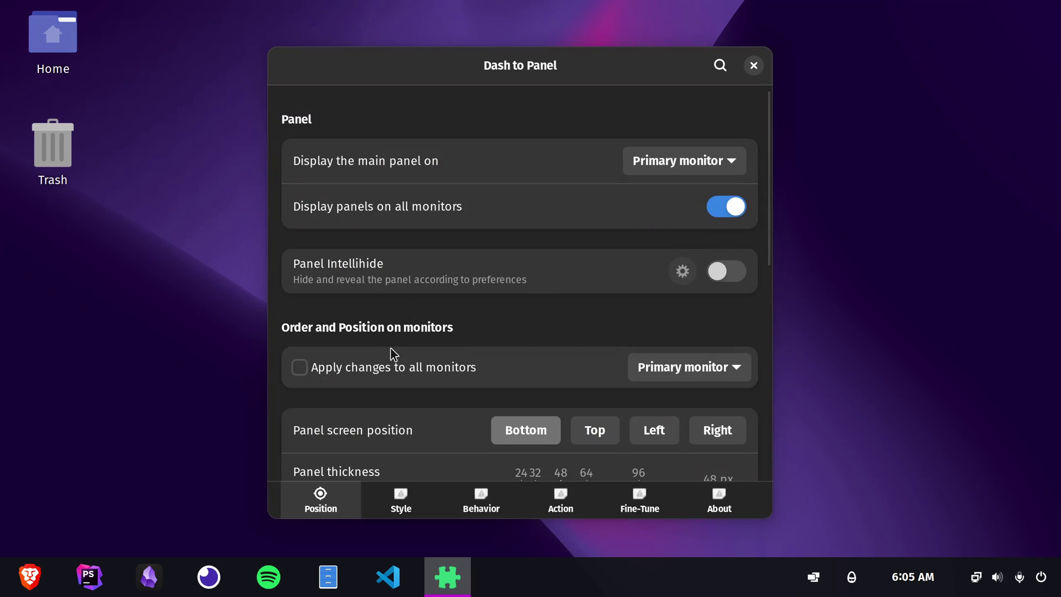
scroll(378, 445, "down", 5)
scroll(375, 446, "down", 2)
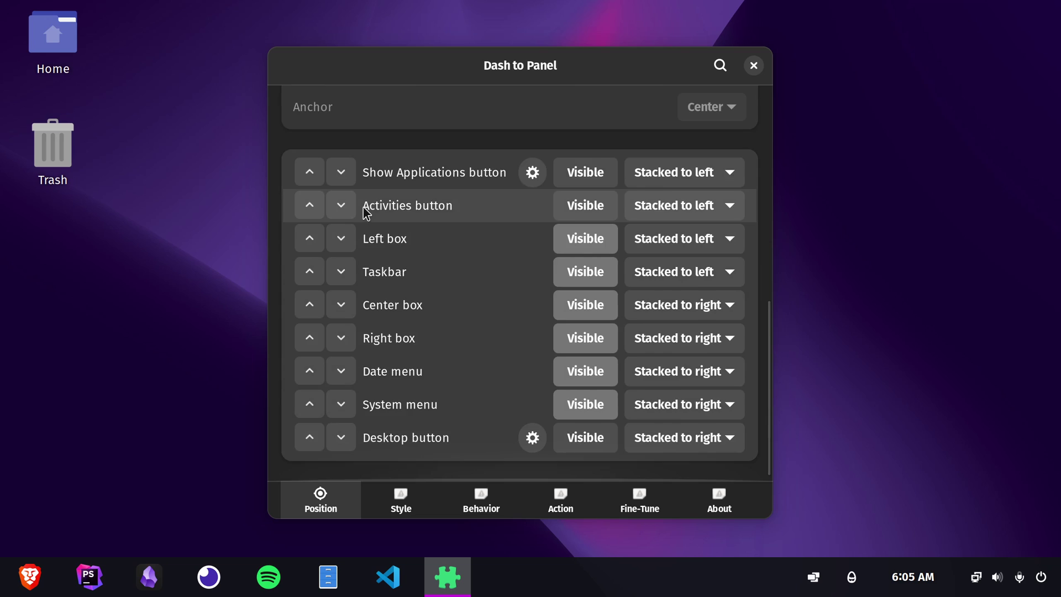
scroll(381, 267, "up", 5)
left_click(401, 500)
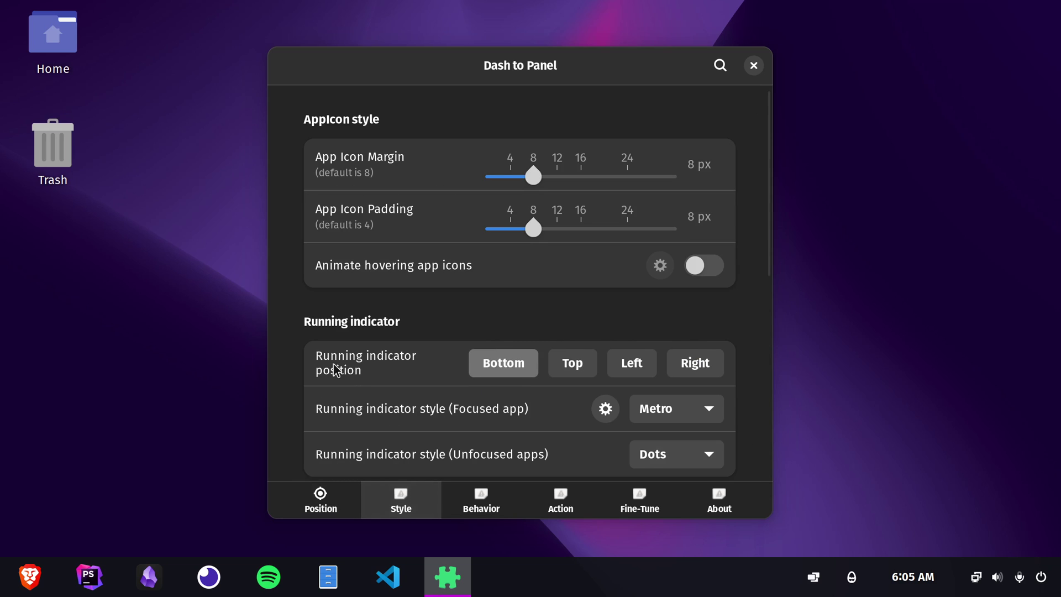
scroll(337, 363, "down", 5)
left_click(452, 489)
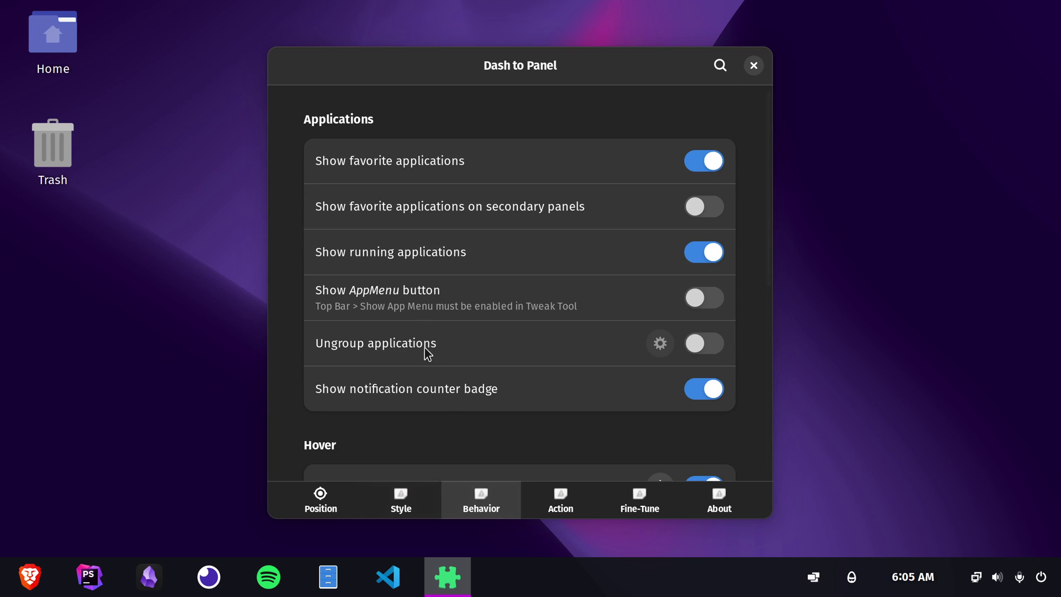
left_click(559, 503)
left_click(633, 502)
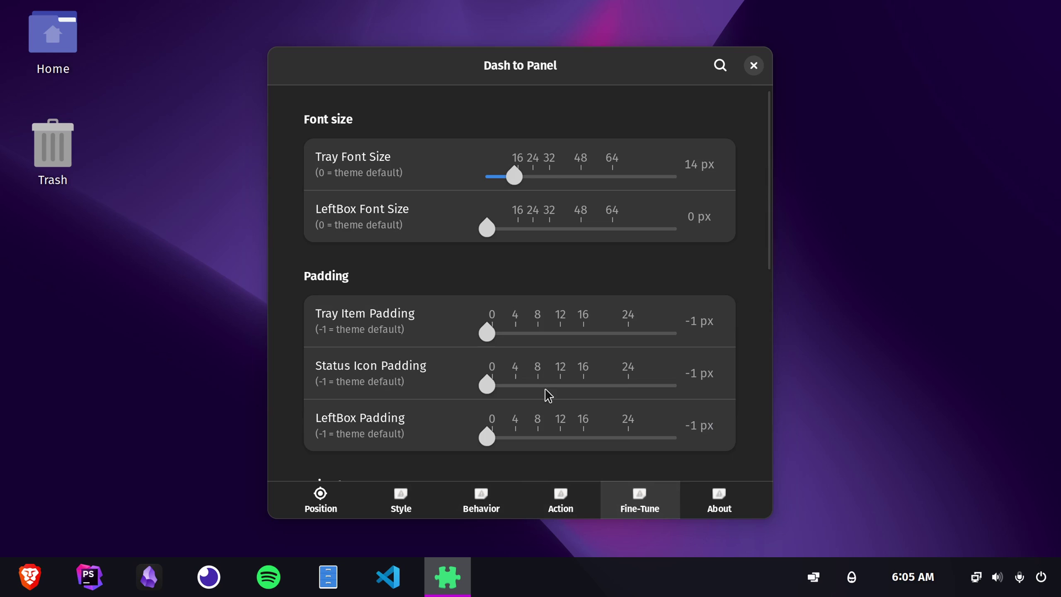
left_click(716, 506)
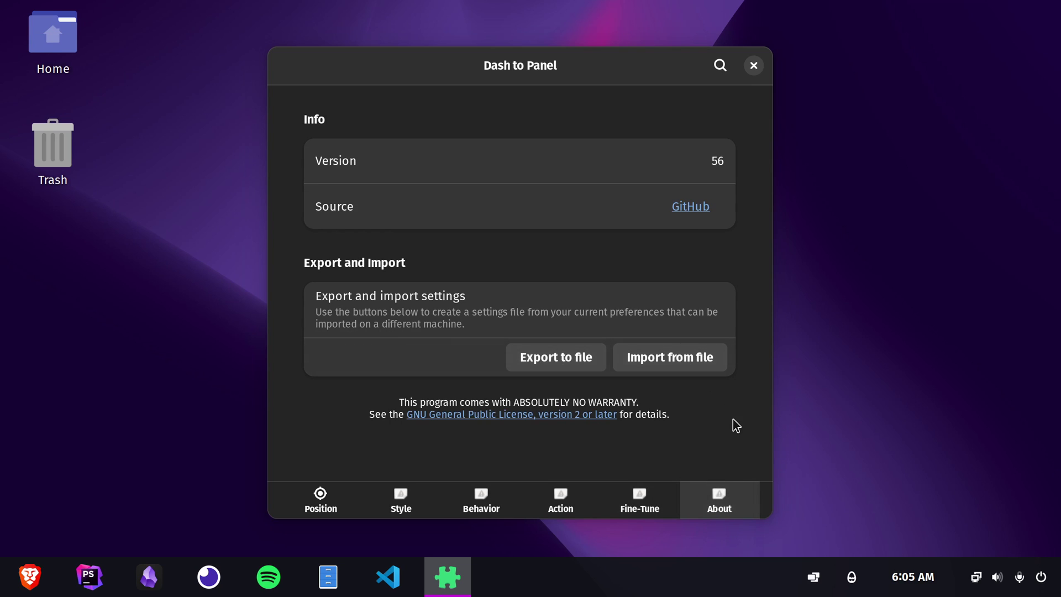
left_click(753, 65)
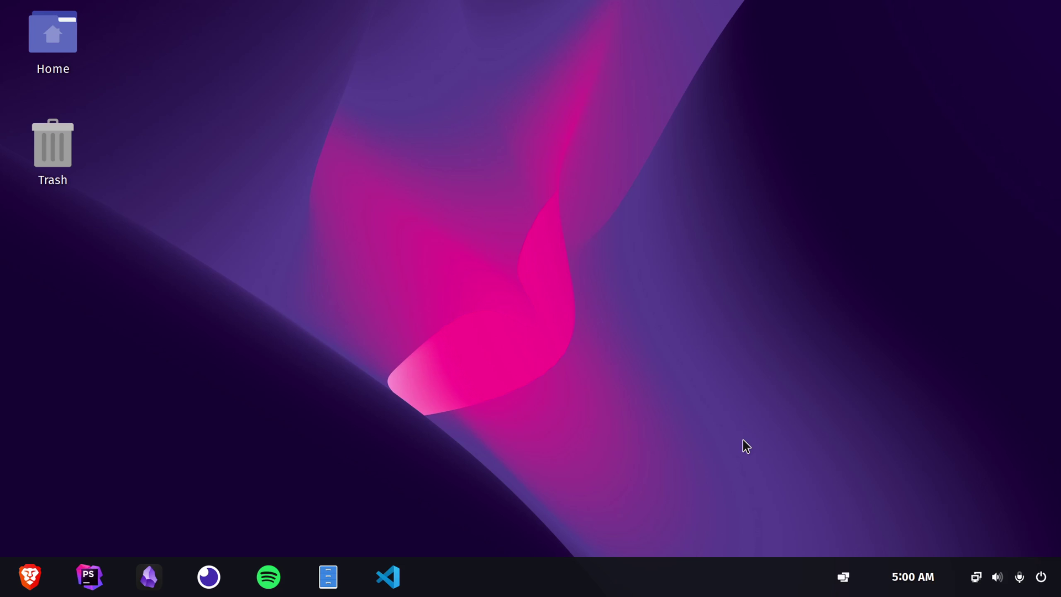
Enable Tile Windows, tile two Home windows and a terminal, then revert with Super+Y.
left_click(842, 576)
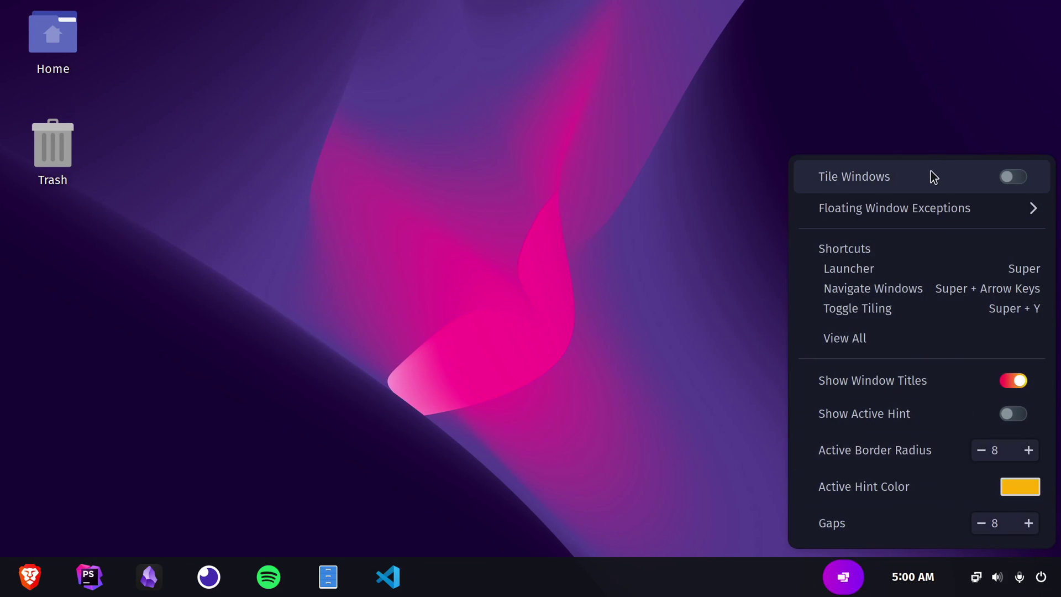
left_click(847, 138)
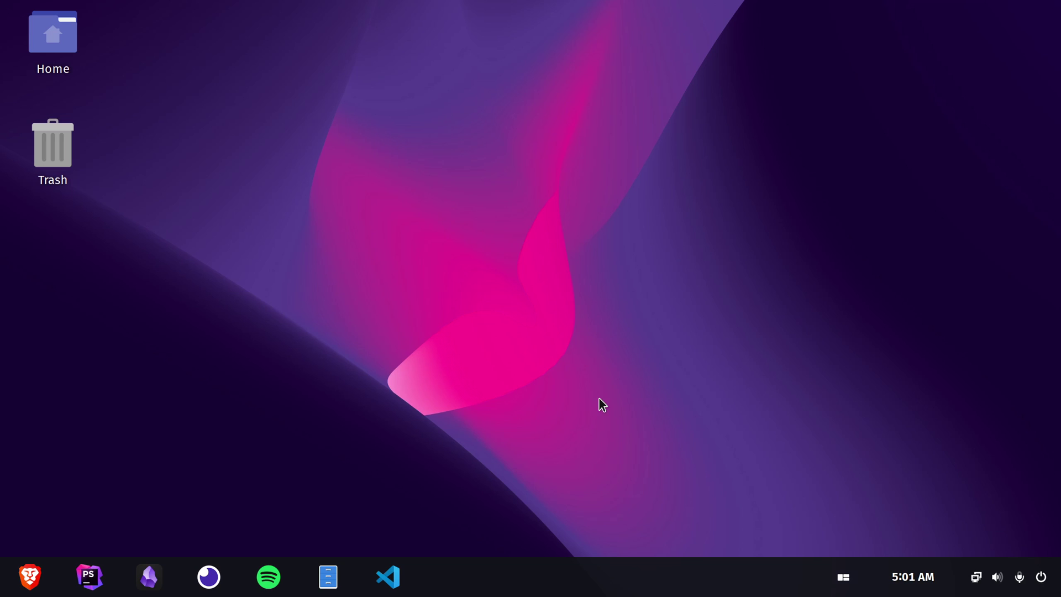
left_click(328, 577)
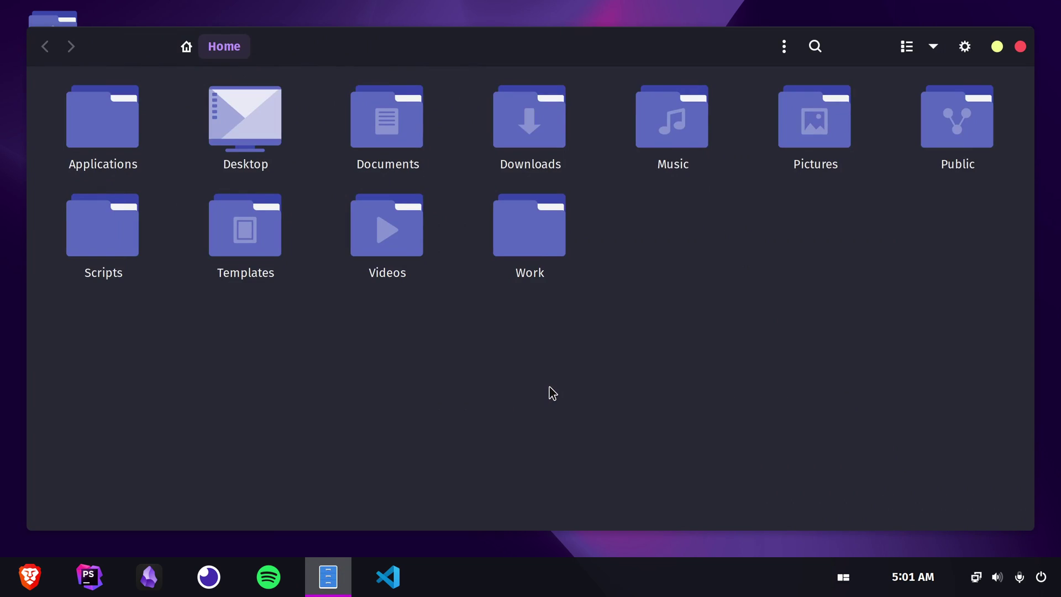
key("ctrl+n")
key("super+Return")
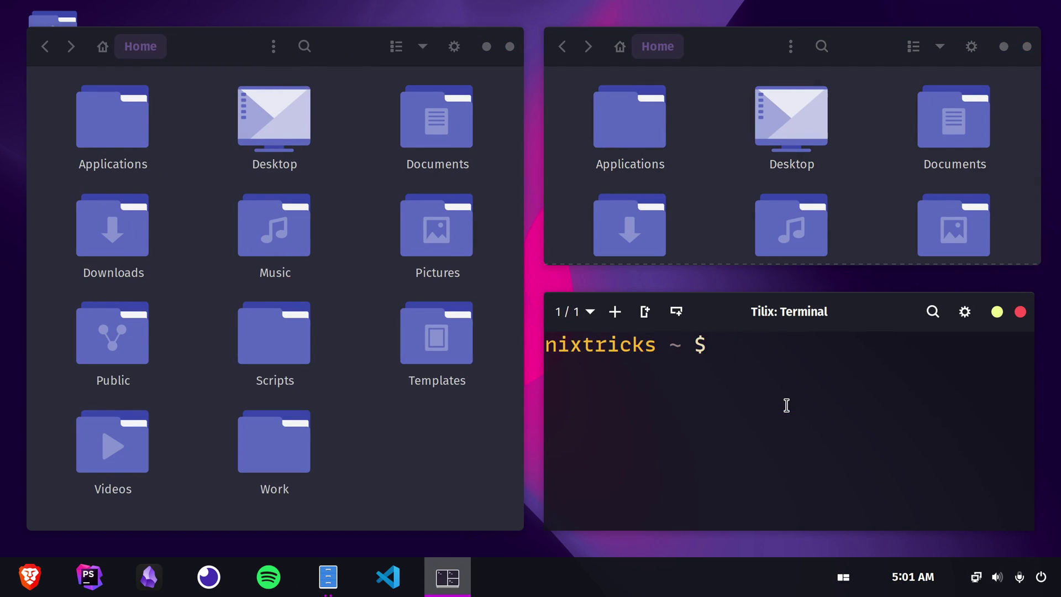
key("super+y")
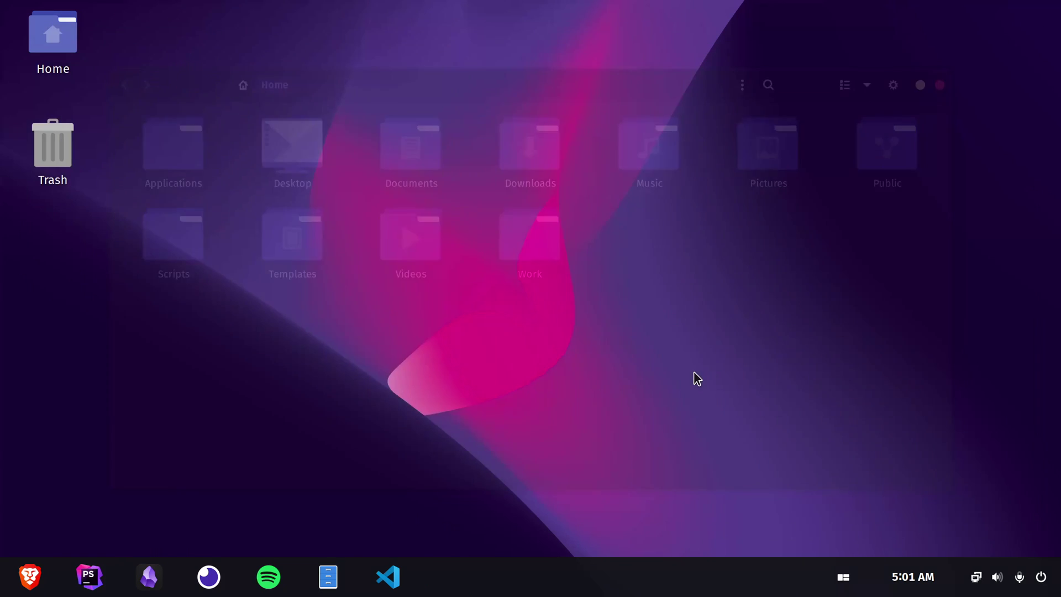
Open the Gogh site in Firefox and copy its Linux install command.
key("super+b")
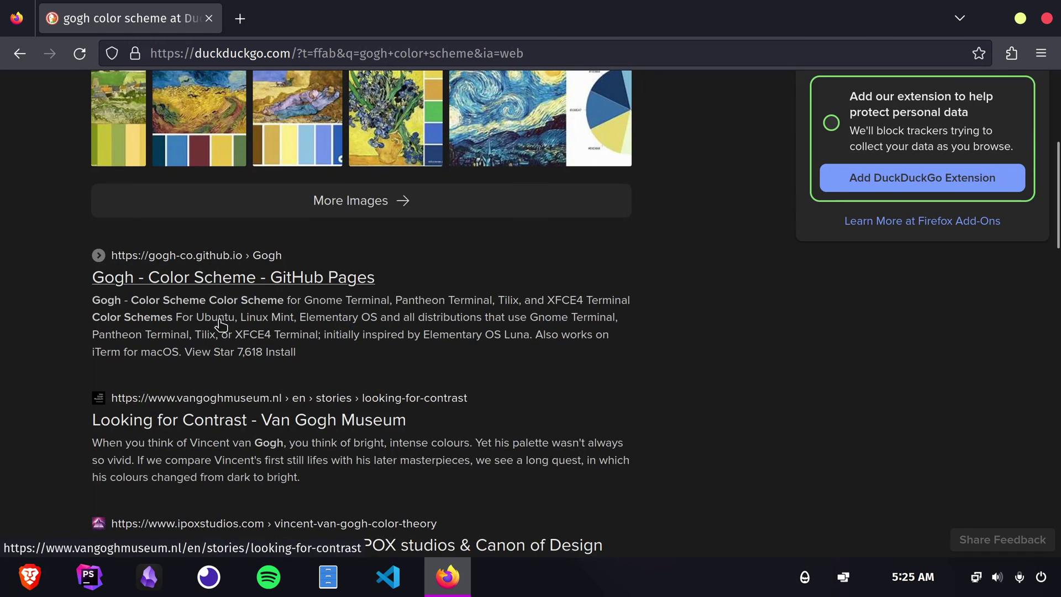
left_click(170, 279)
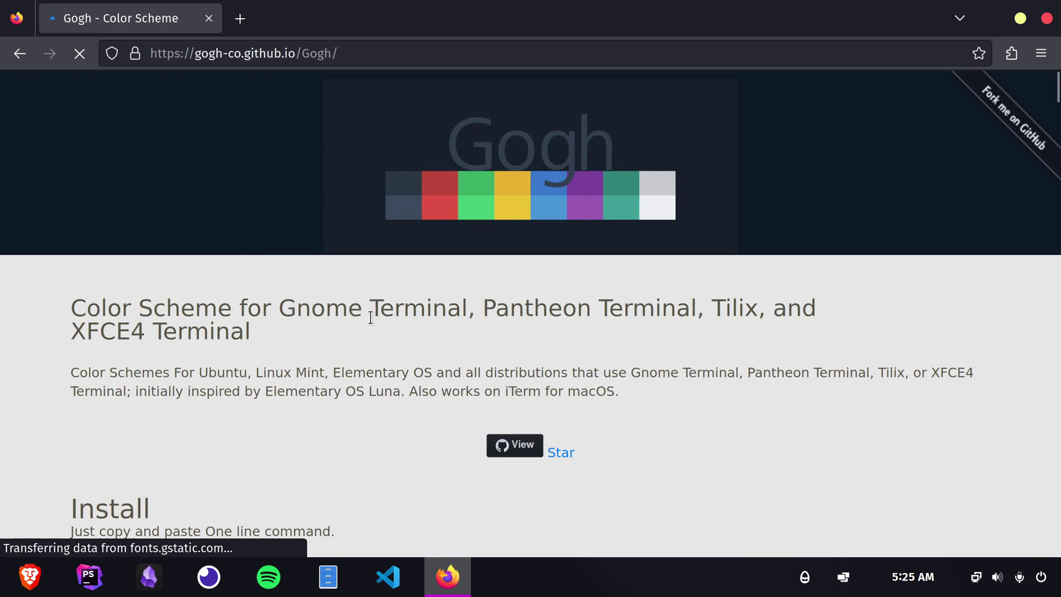
scroll(367, 312, "down", 5)
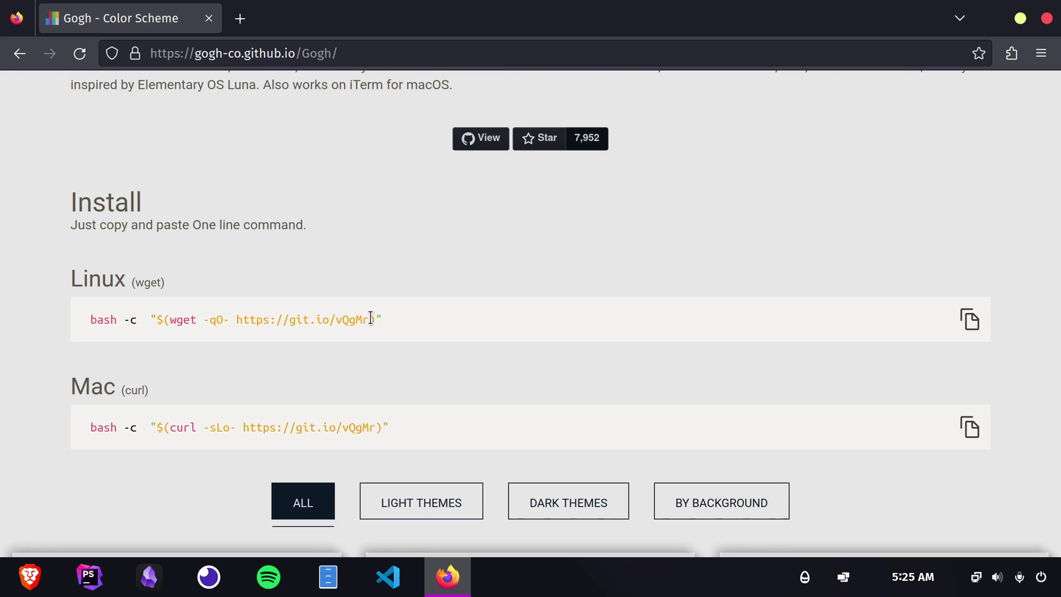
triple_click(370, 319)
left_click(522, 323)
left_click(971, 317)
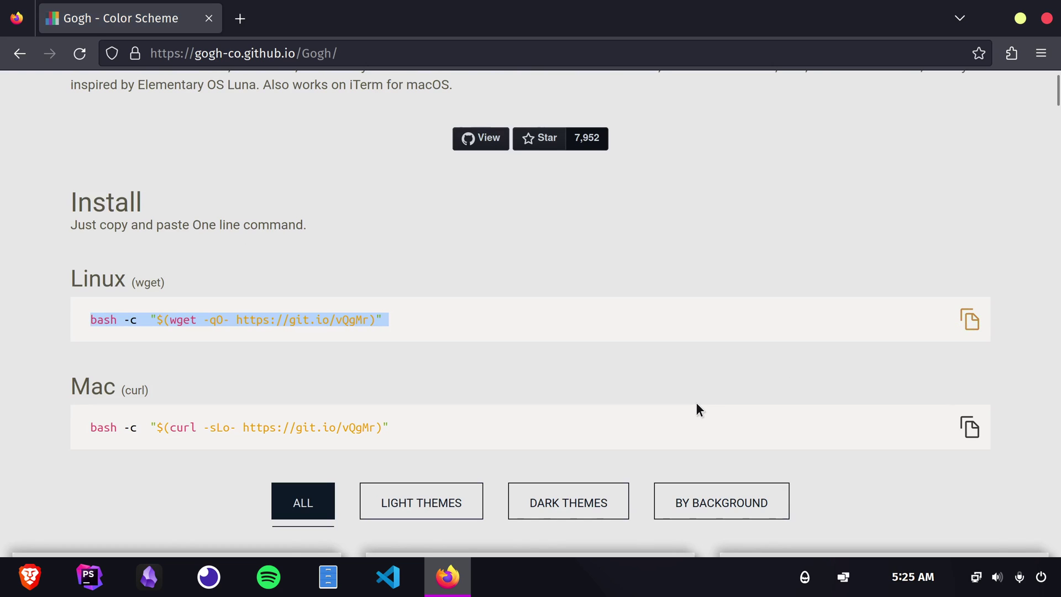
Filter the theme previews to dark themes and scroll down to Arthur.
scroll(585, 356, "down", 3)
left_click(565, 326)
scroll(565, 325, "down", 5)
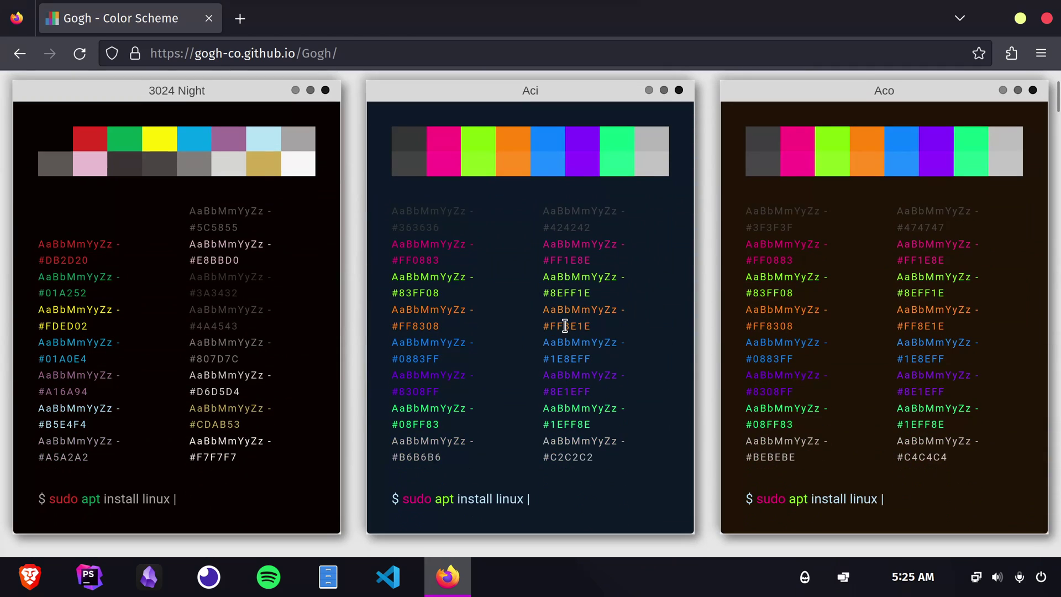
scroll(565, 326, "down", 10)
scroll(569, 332, "down", 4)
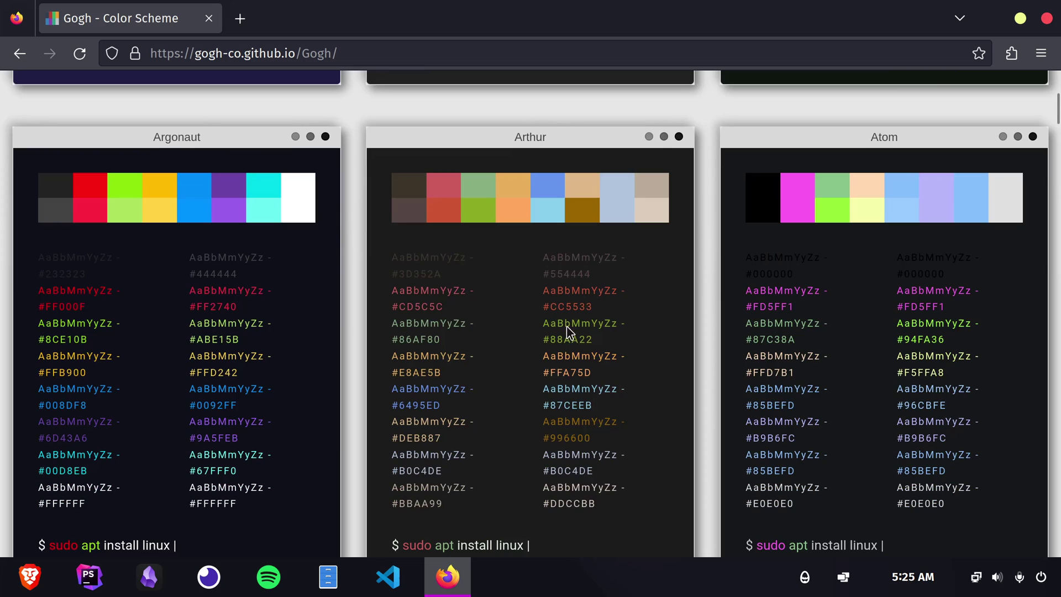
scroll(569, 331, "down", 3)
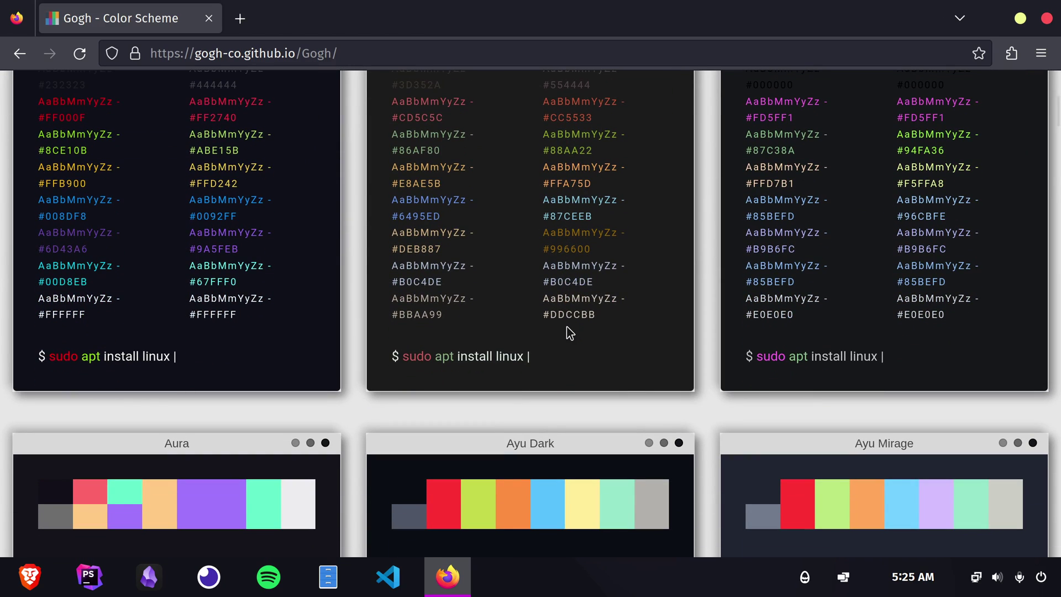
scroll(569, 333, "up", 3)
scroll(550, 286, "down", 2)
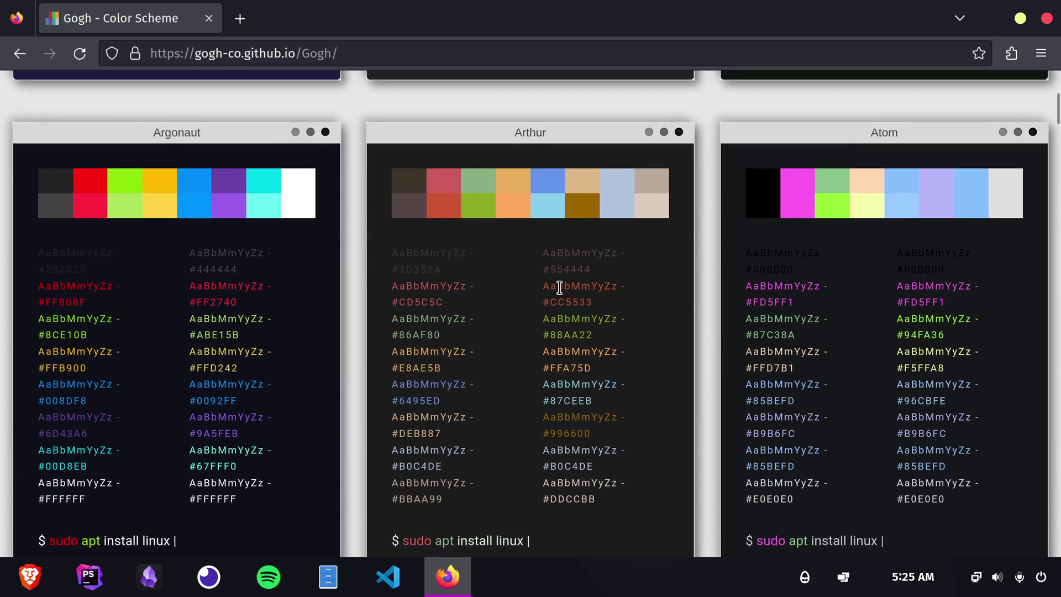
Paste and run the Gogh install command in a new terminal.
key("ctrl+alt+t")
key("ctrl+shift+v")
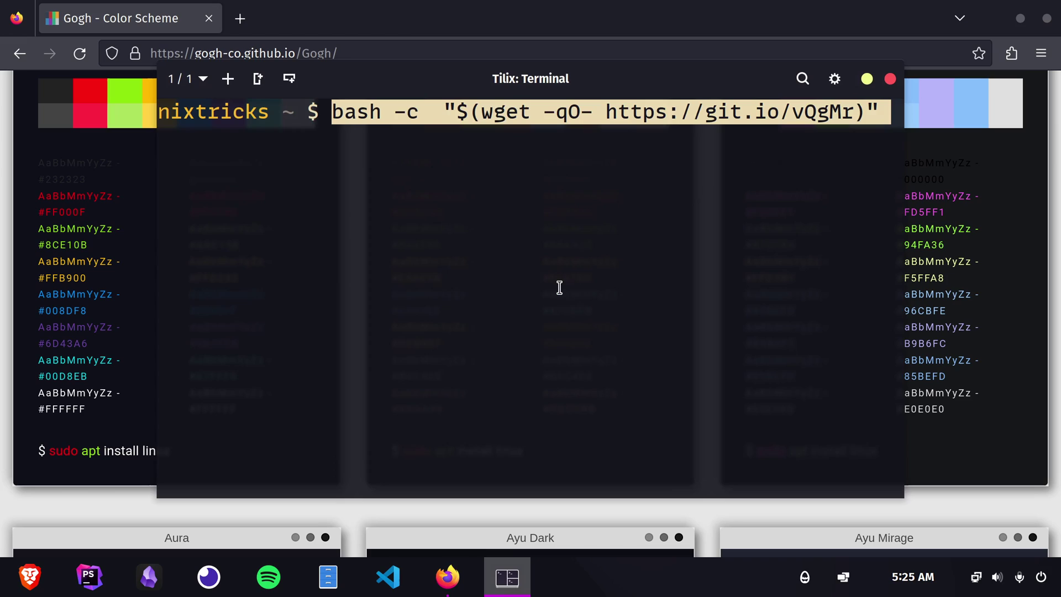
key("Return")
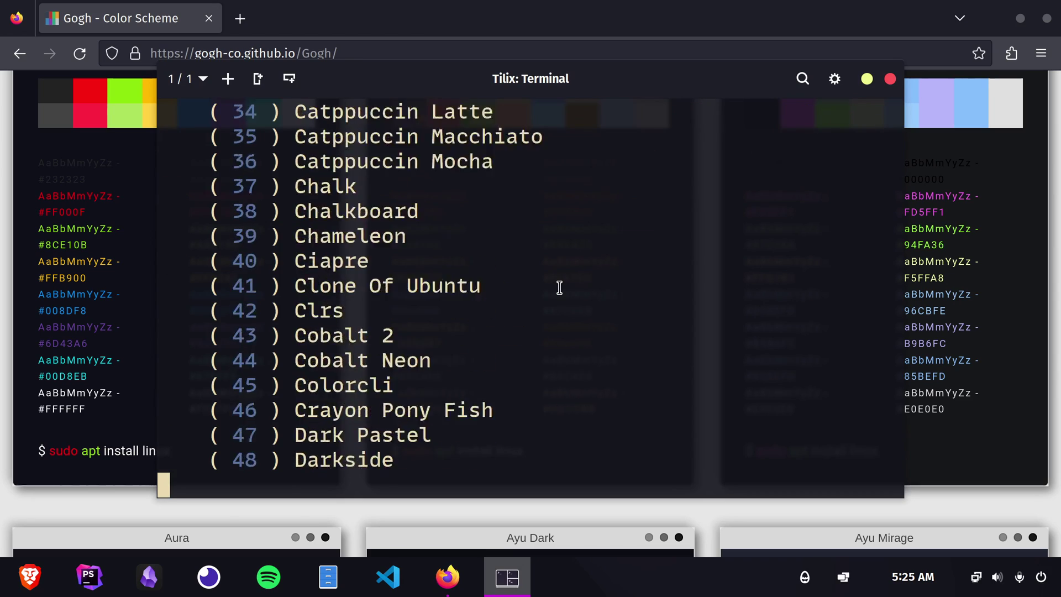
Pick theme 09, Arthur, from the Gogh list and install it.
scroll(559, 288, "up", 15)
scroll(559, 287, "down", 15)
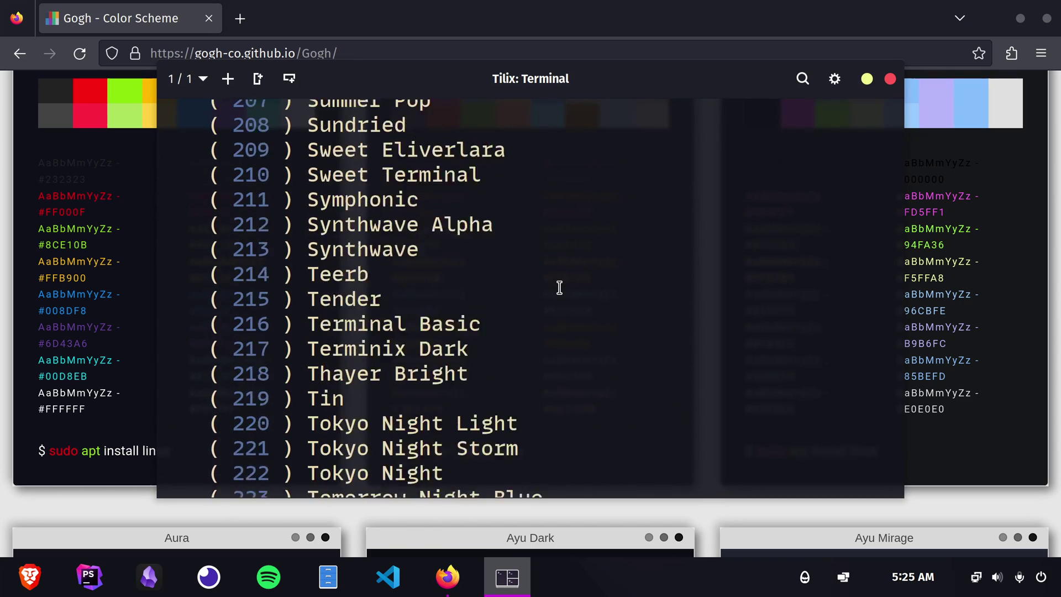
scroll(559, 288, "up", 2)
scroll(559, 287, "up", 8)
scroll(560, 287, "up", 13)
scroll(559, 287, "up", 6)
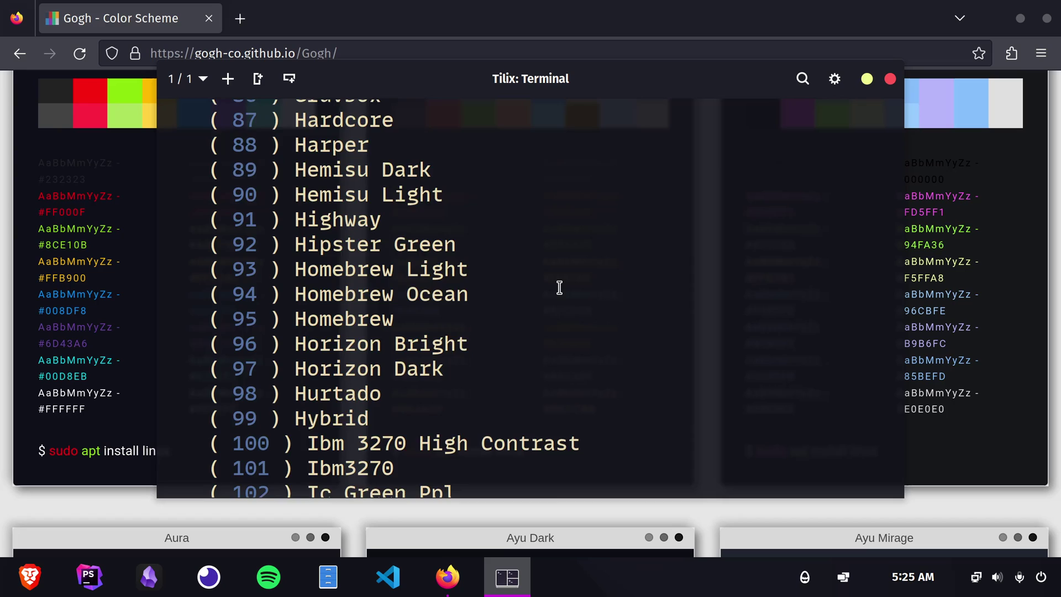
scroll(559, 288, "up", 14)
scroll(559, 288, "up", 4)
scroll(559, 287, "up", 3)
scroll(559, 287, "up", 8)
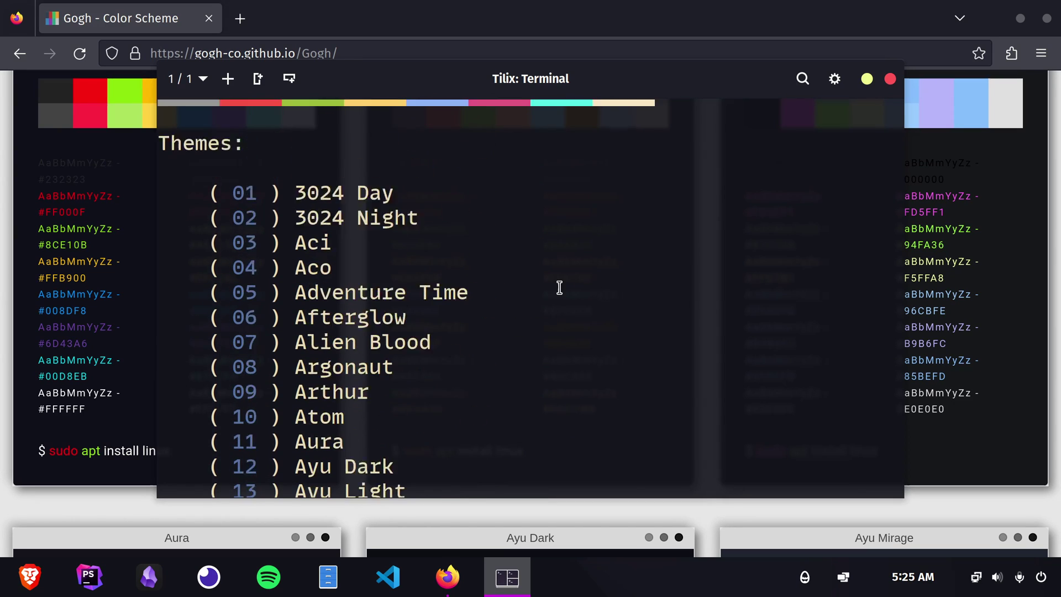
scroll(559, 288, "down", 1)
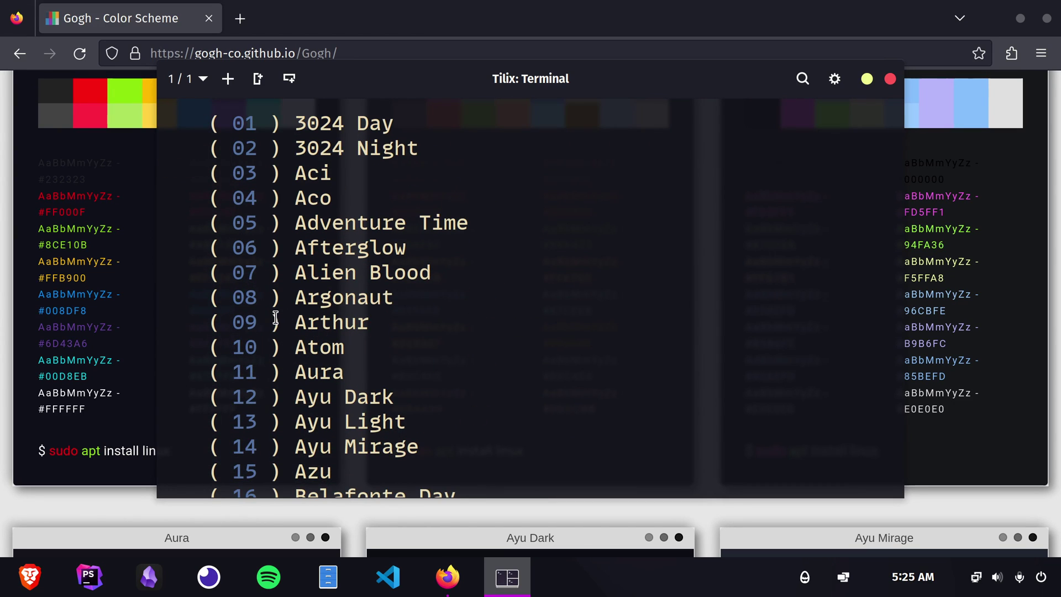
scroll(362, 300, "down", 20)
scroll(364, 305, "down", 20)
type("09")
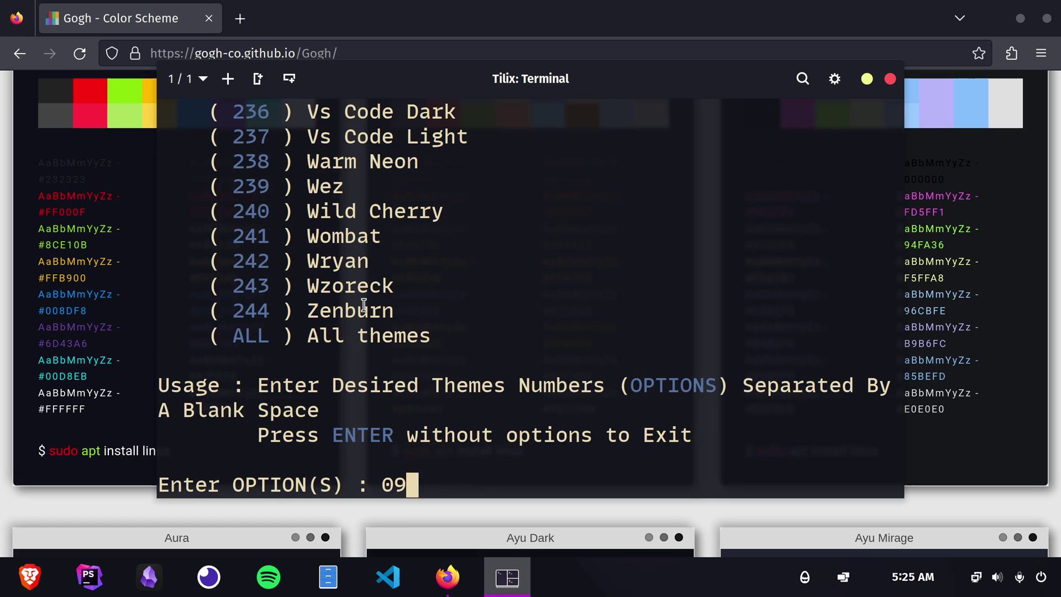
key("Return")
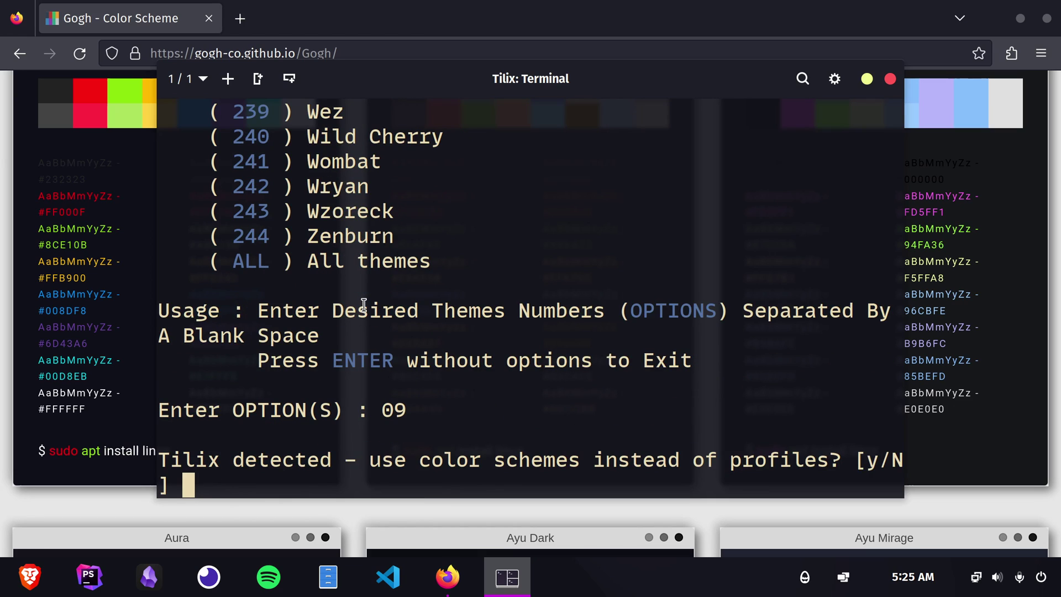
key("Return")
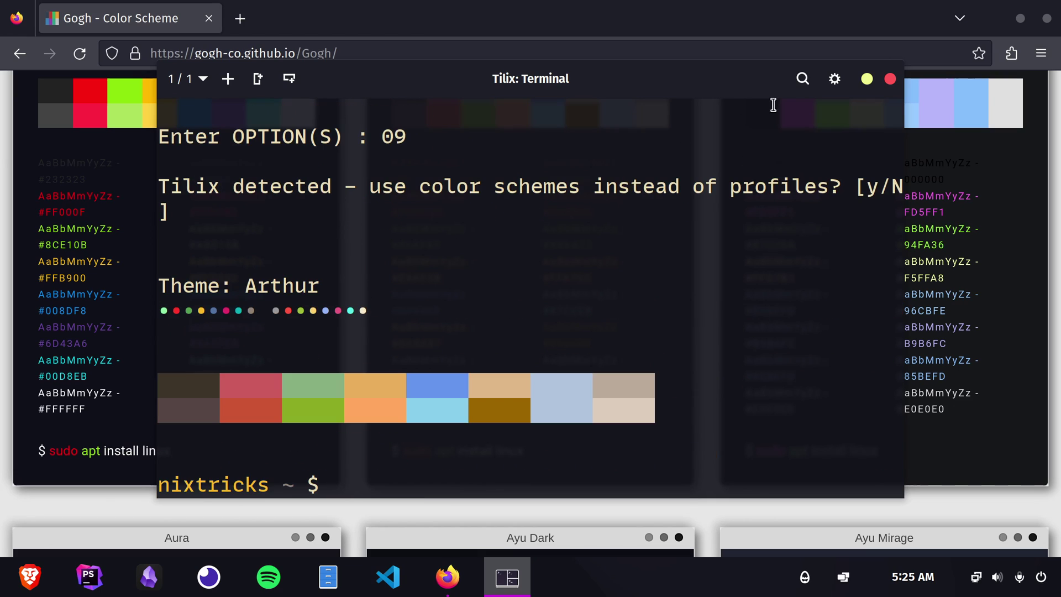
Make Arthur the Tilix profile for new terminals, then close Tilix and Firefox.
left_click(834, 79)
left_click(770, 280)
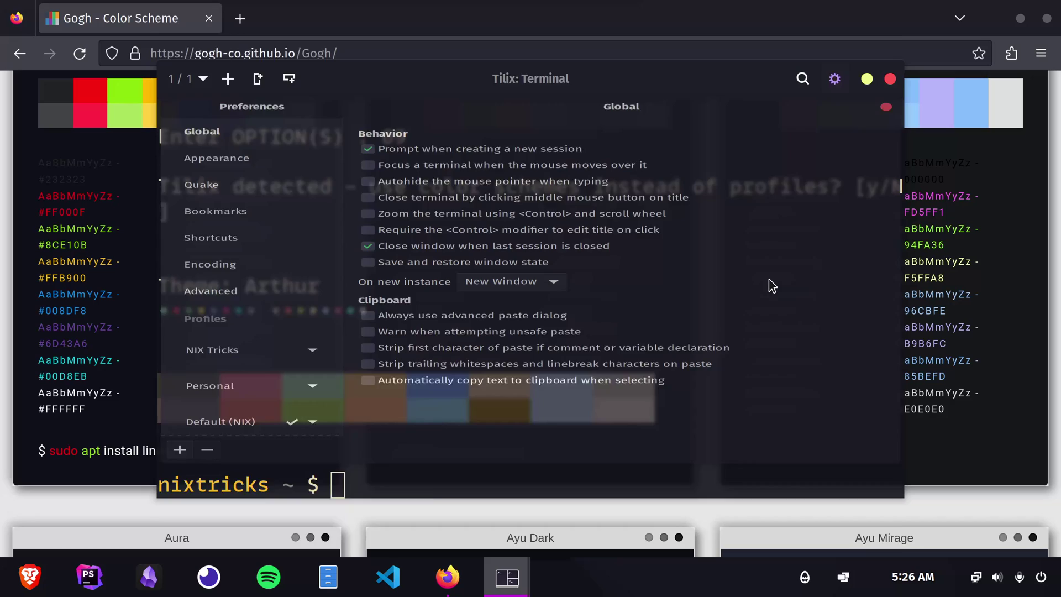
scroll(298, 440, "down", 2)
left_click(289, 480)
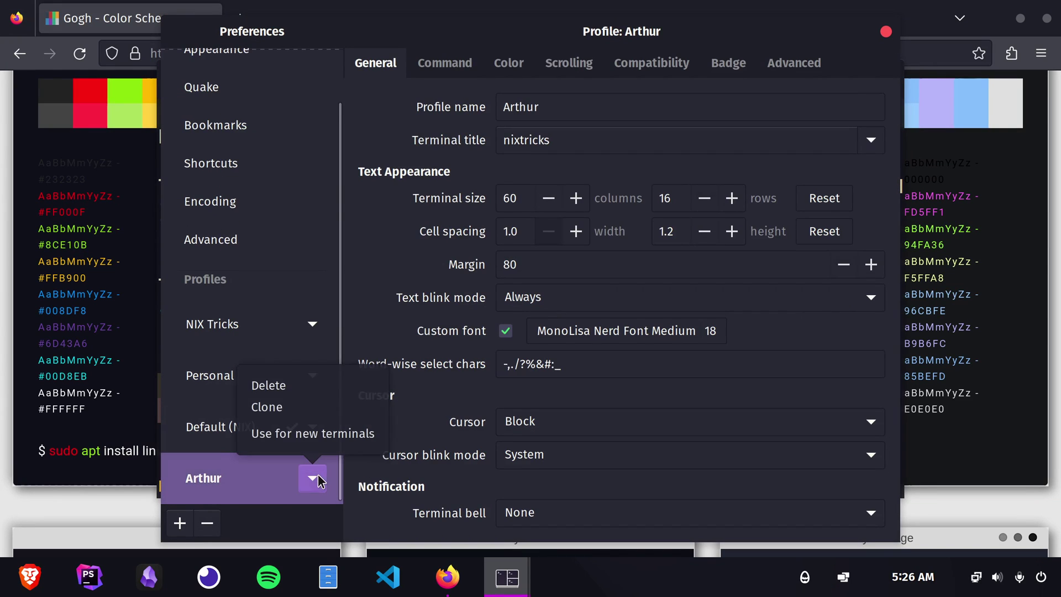
left_click(323, 435)
key("Escape")
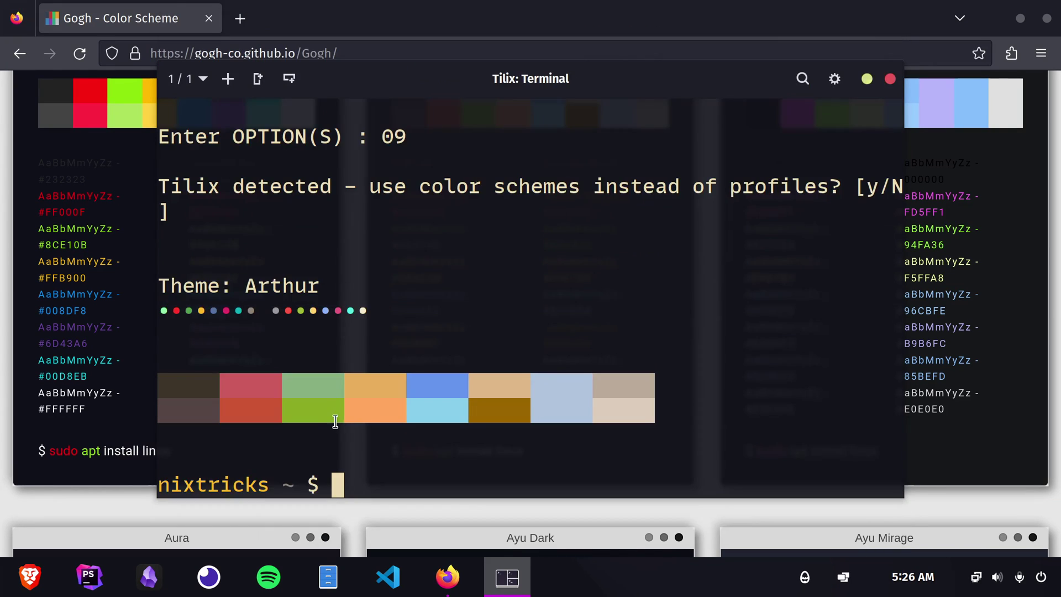
key("alt+F4")
key("alt+F4")
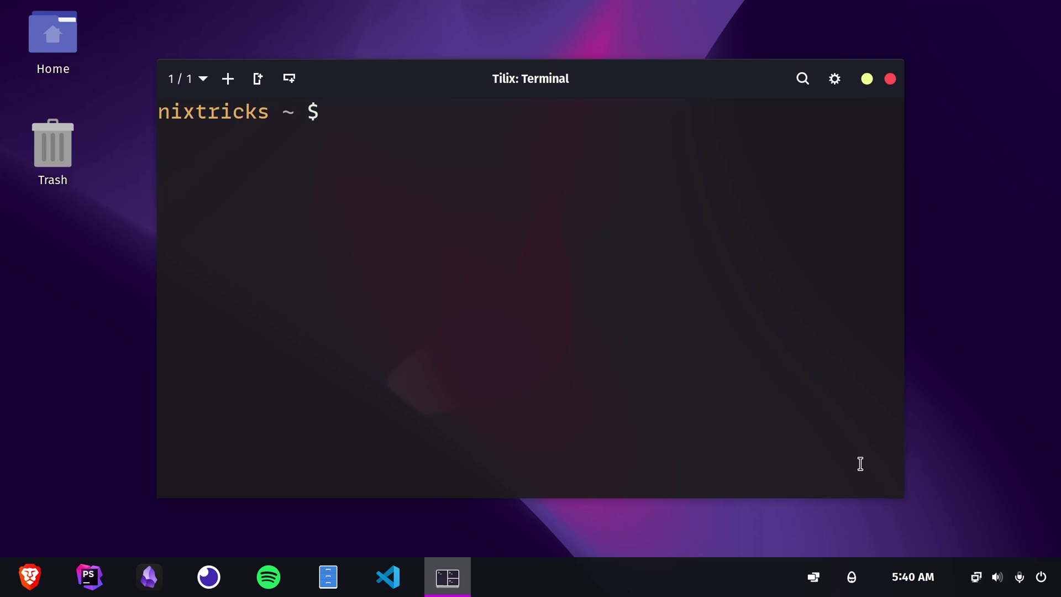
type("view e")
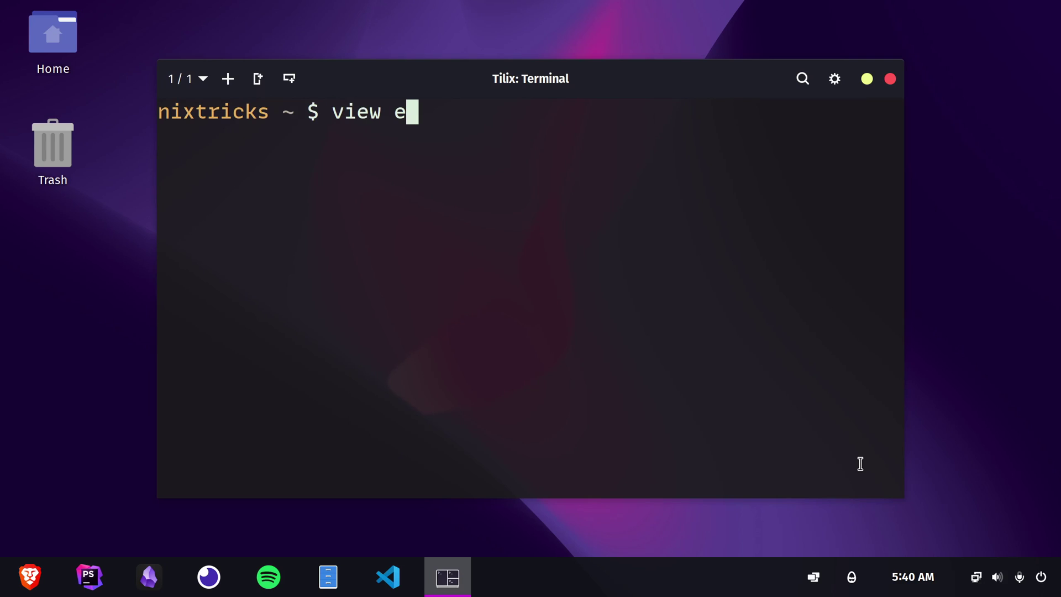
type("xt")
type("/")
key("Tab")
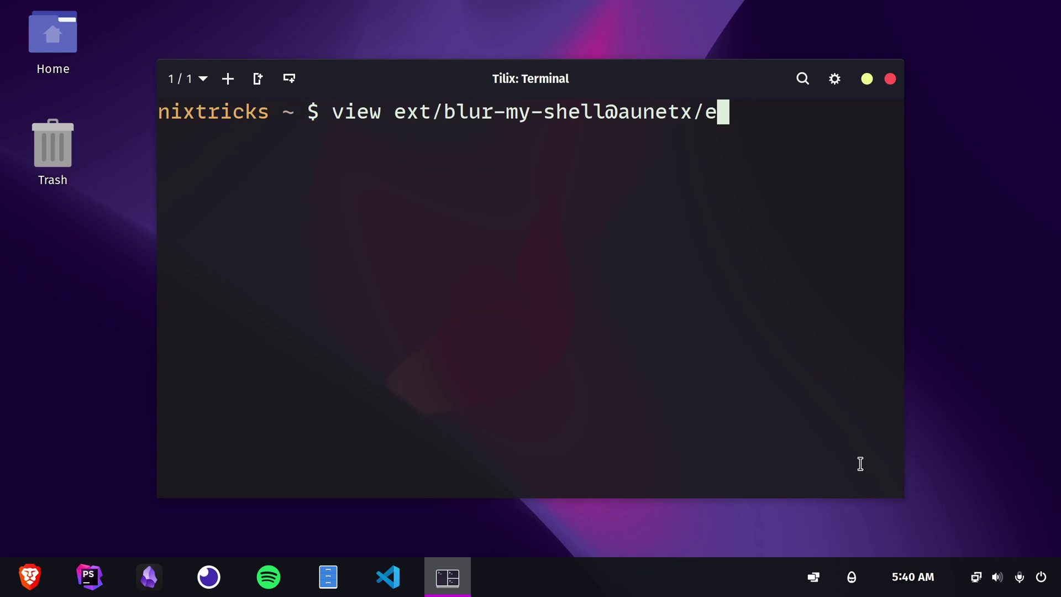
key("Tab")
key("Return")
key("ctrl+minus")
key("ctrl+minus")
key("ctrl+minus")
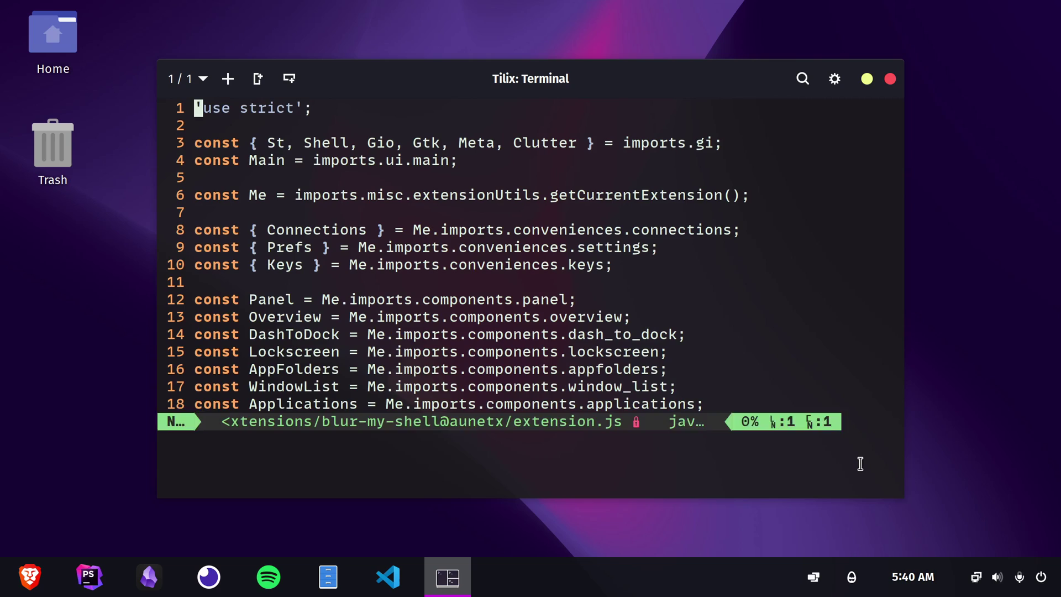
key("braceright")
key("braceright")
key("braceright")
key("braceright")
key("braceright")
key("braceright")
key("braceright")
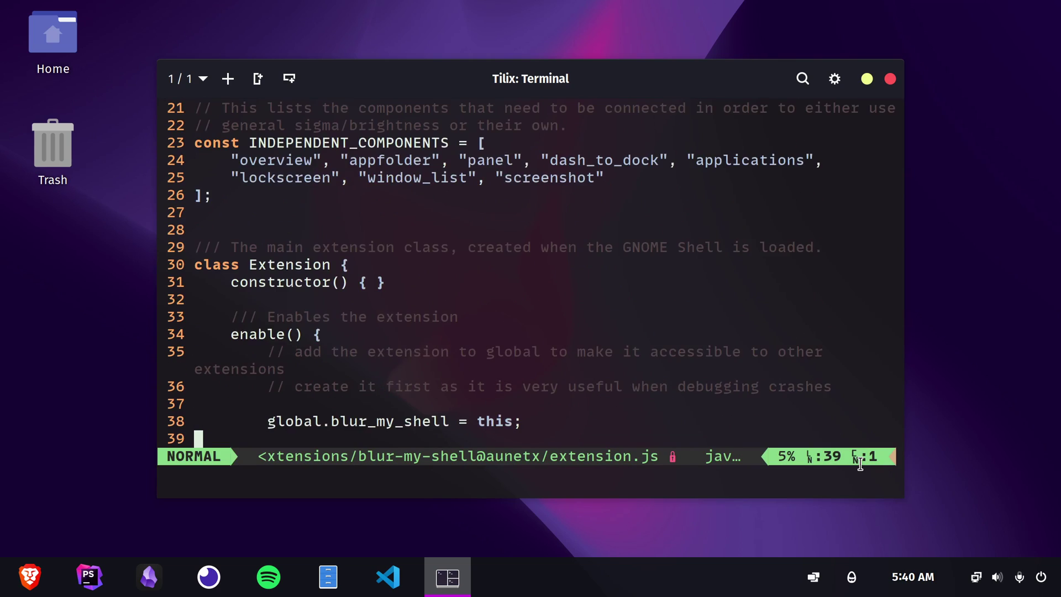
key("braceright")
key("braceright")
key("braceright")
key("braceright")
key("braceright")
key("braceright")
key("braceright")
key("braceright")
key("braceright")
key("braceright")
key("braceright")
key("braceright")
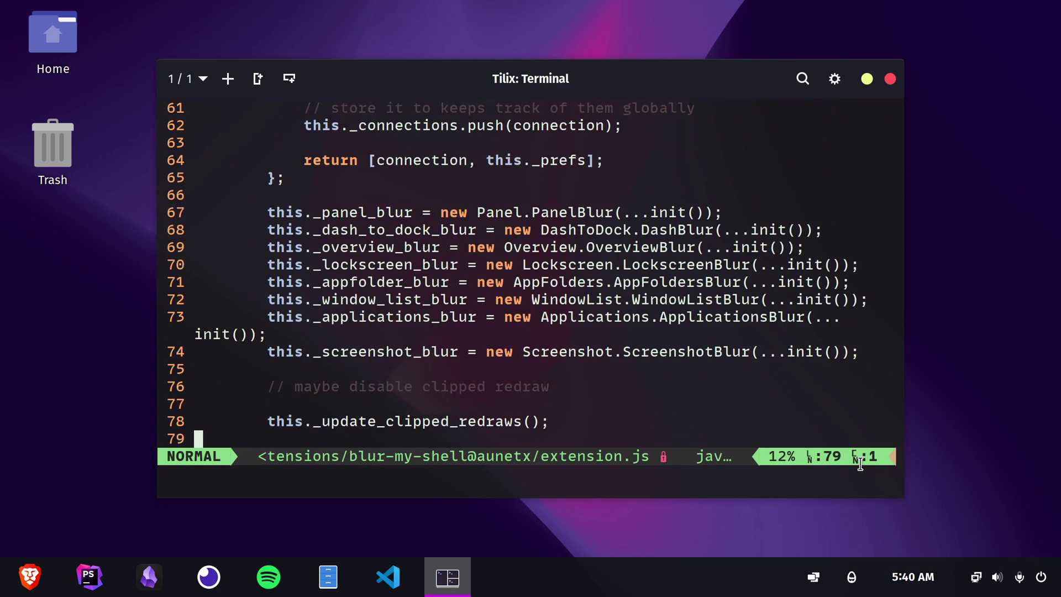
key("braceright")
key("braceright")
key("braceright")
key("braceright")
key("braceright")
key("braceright")
key("braceright")
key("braceright")
key("braceright")
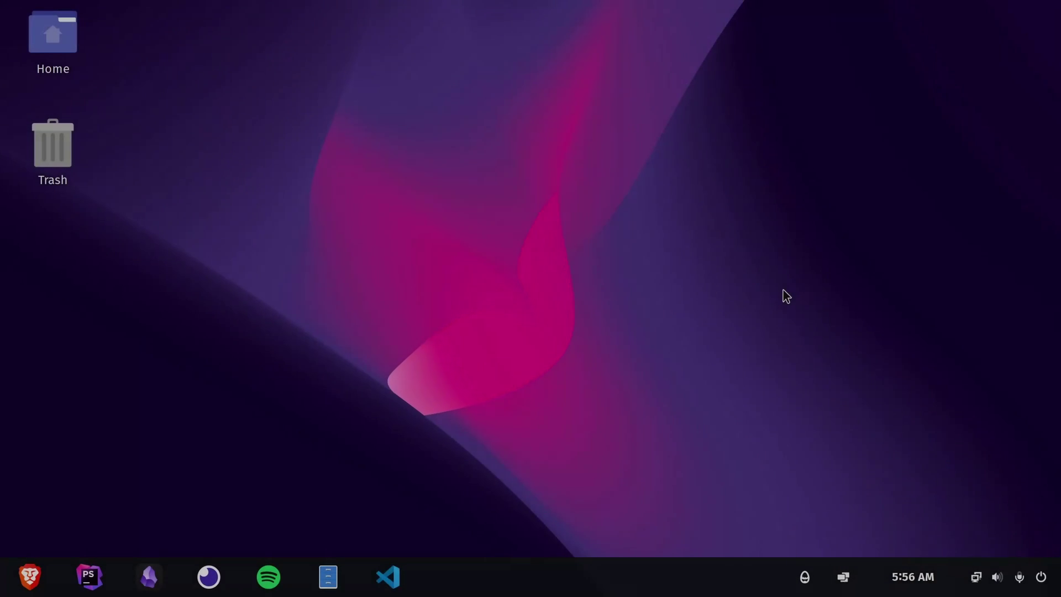
key("super")
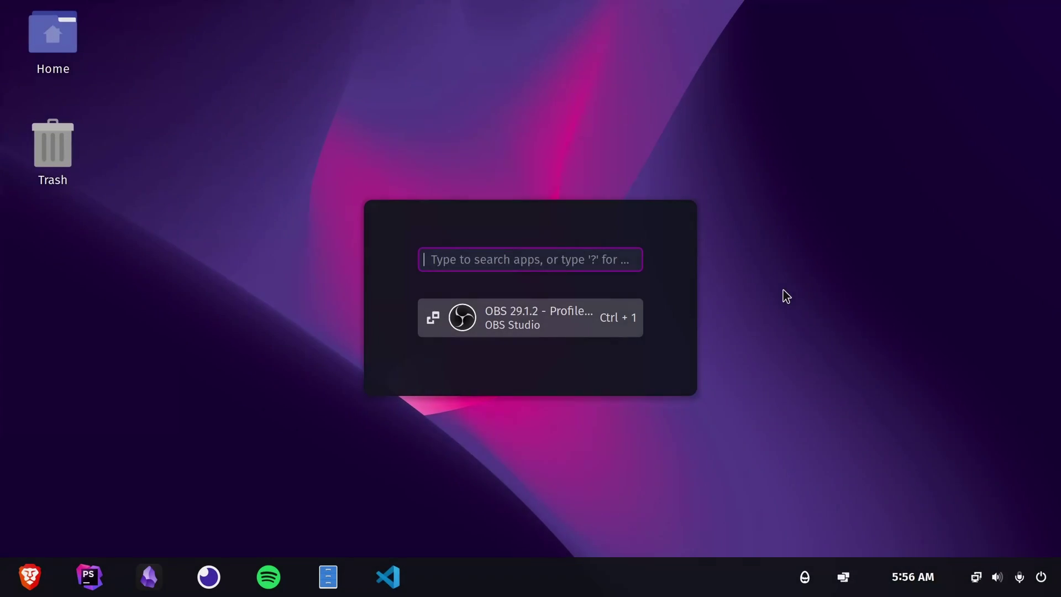
type("dconf")
key("Return")
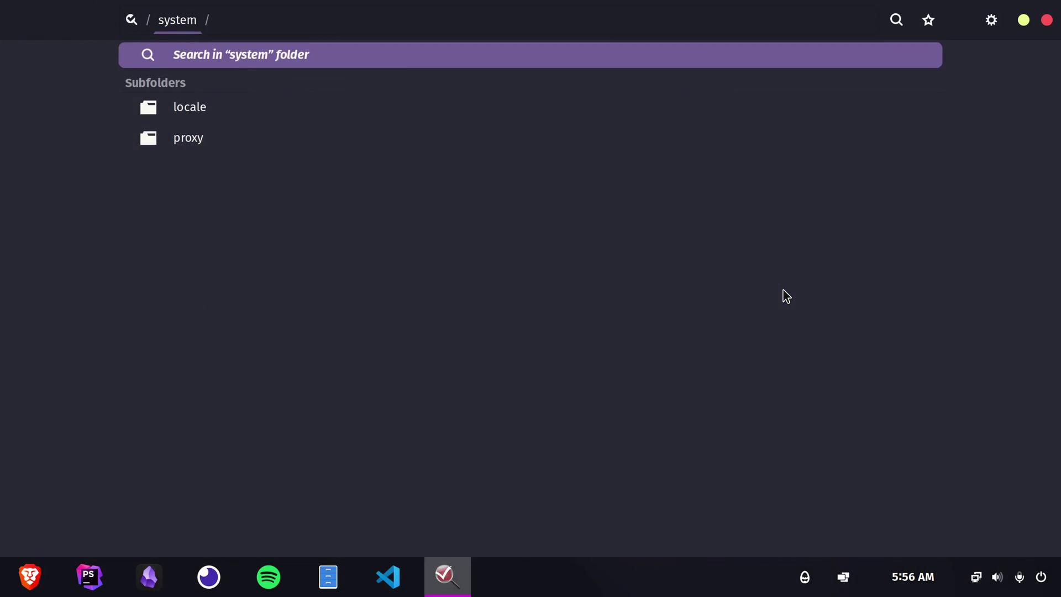
left_click(135, 22)
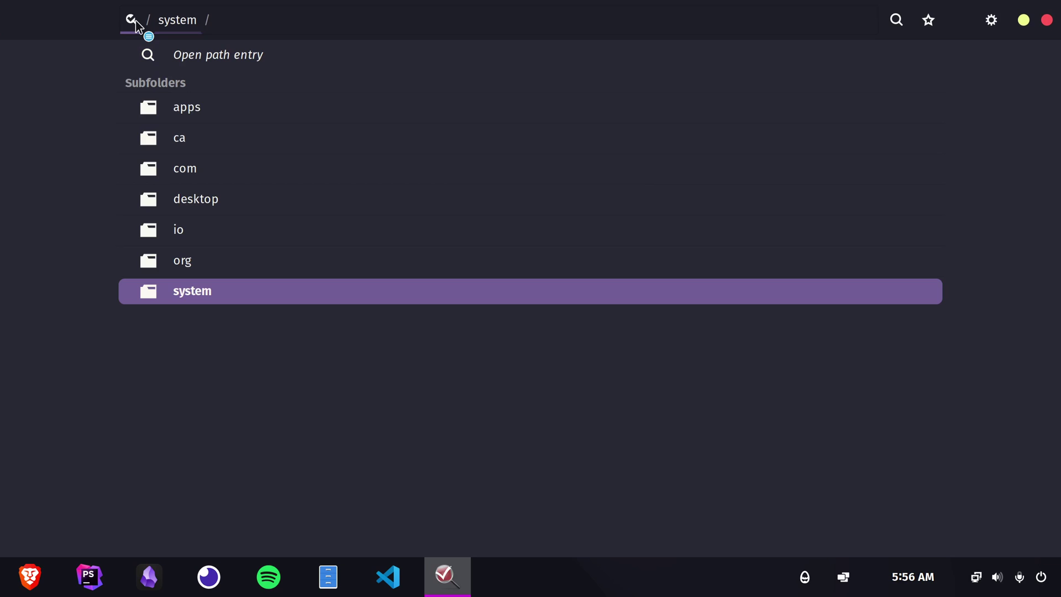
key("ctrl+f")
type("dash")
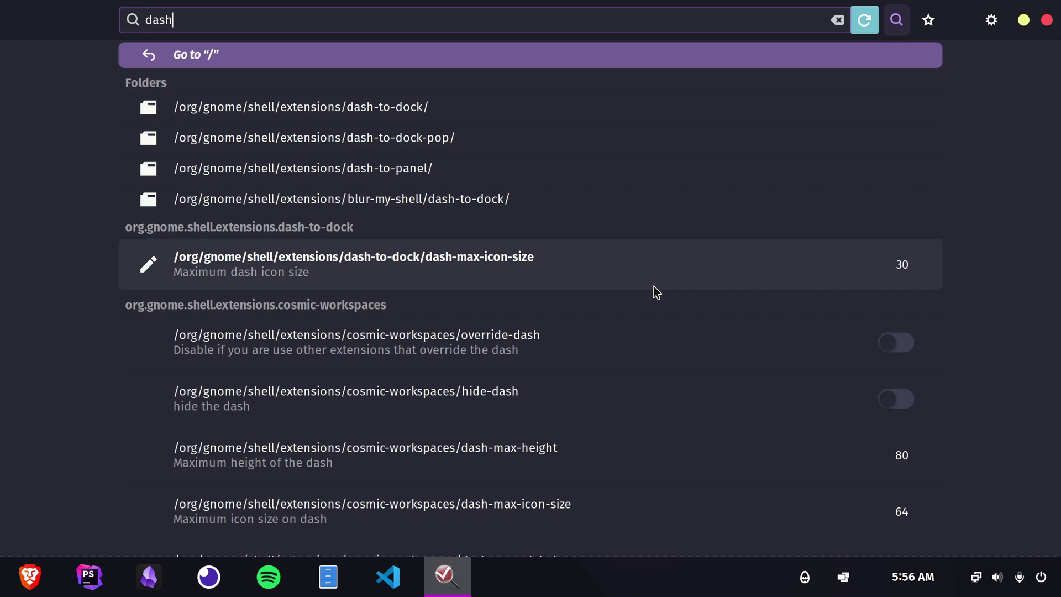
left_click(440, 168)
scroll(421, 318, "down", 15)
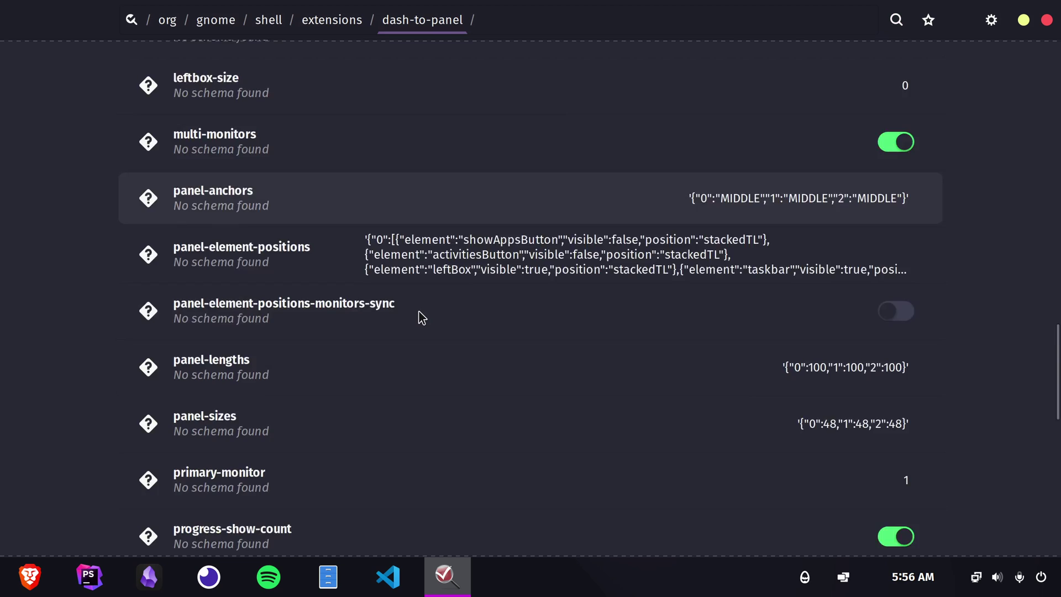
scroll(422, 317, "down", 3)
scroll(418, 311, "up", 20)
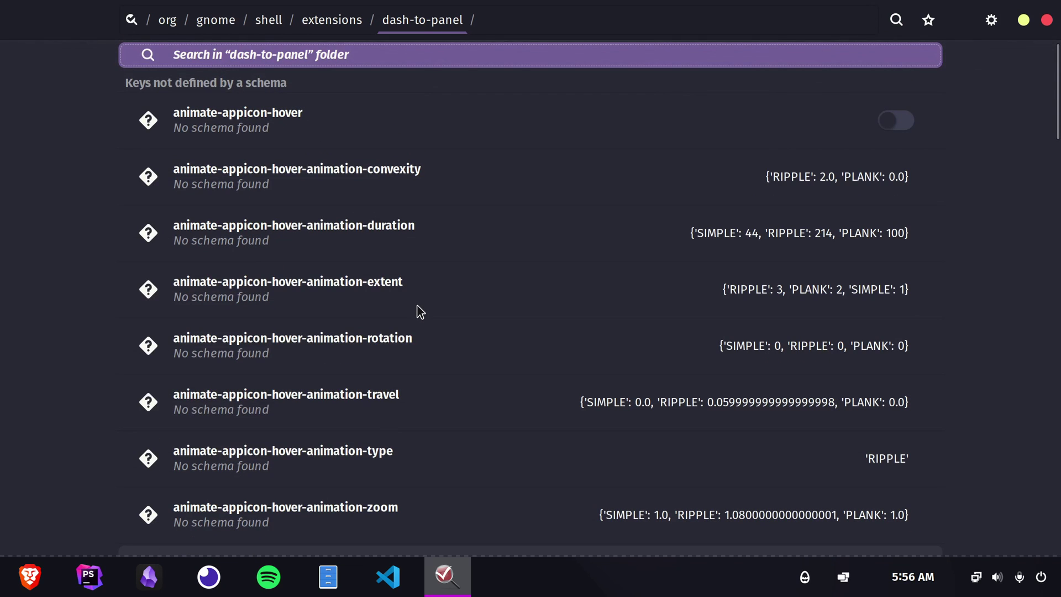
key("ctrl+q")
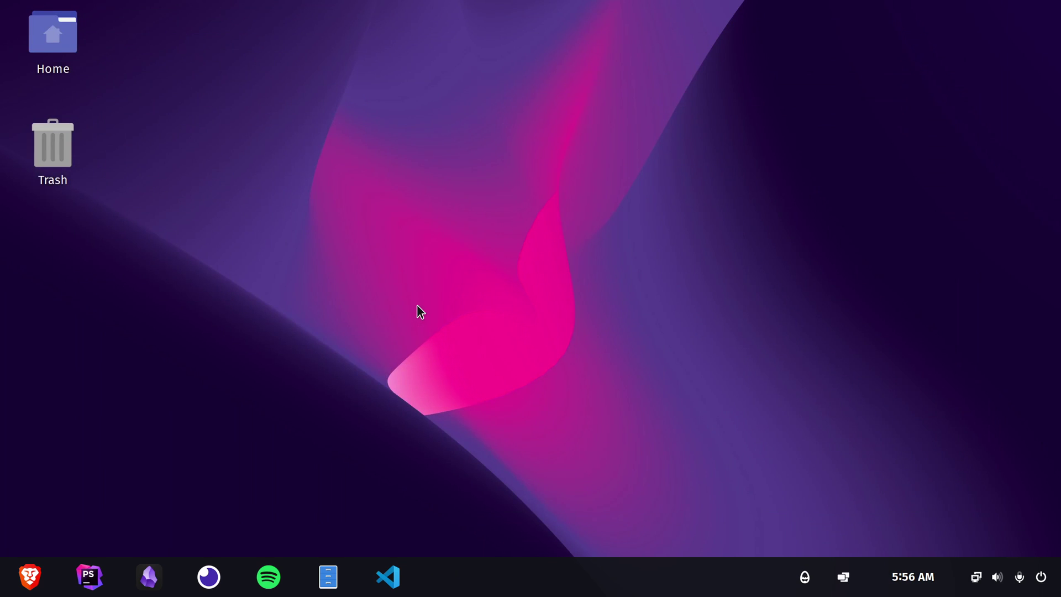
Dump all dconf settings to settings.rc in a Tilix terminal.
key("ctrl+alt+t")
type("dconf")
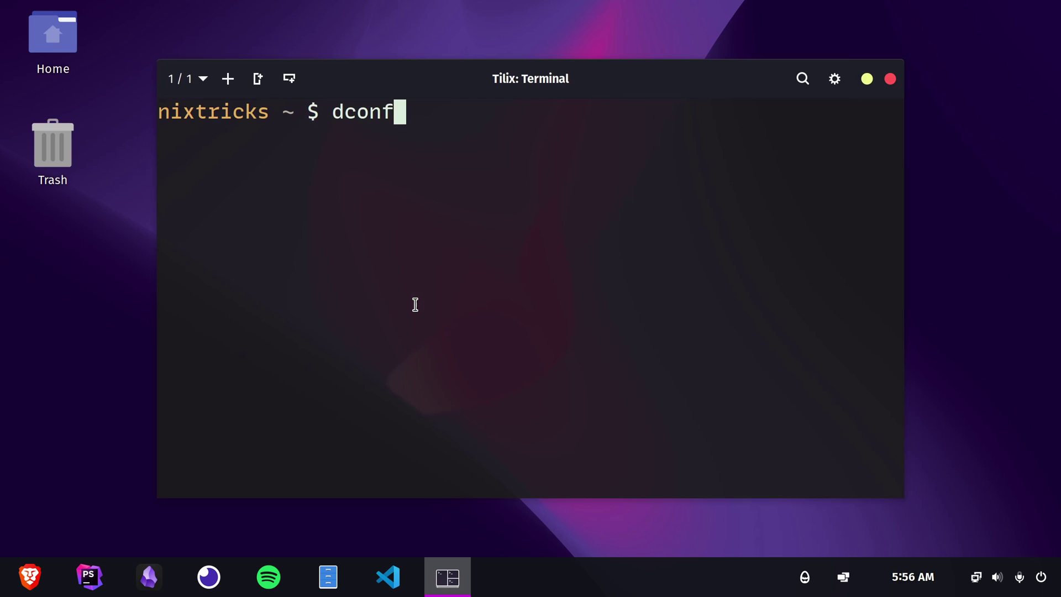
key("Return")
scroll(415, 305, "up", 3)
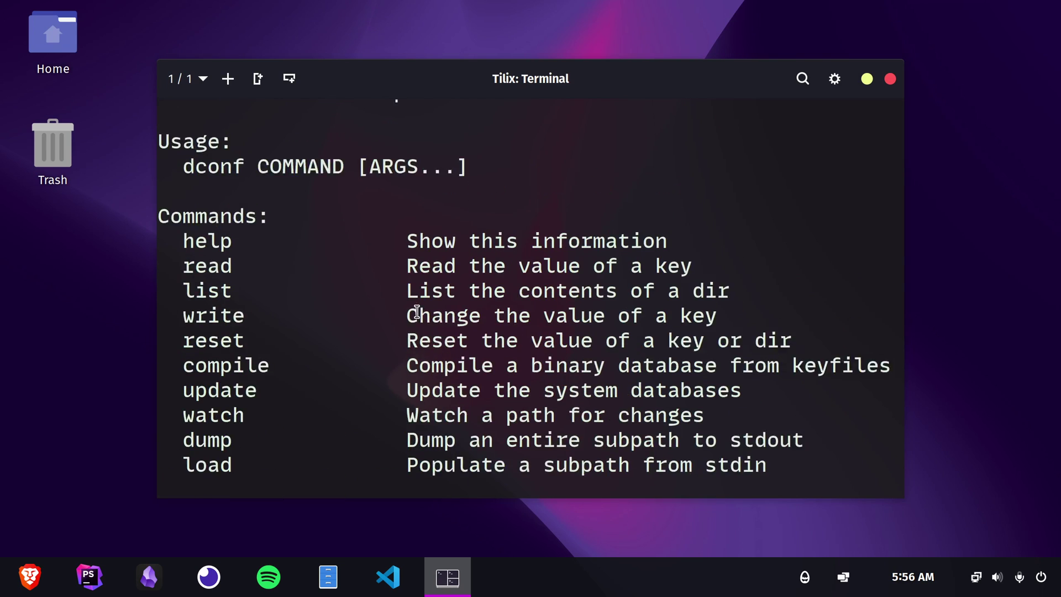
scroll(416, 306, "up", 2)
scroll(610, 341, "down", 5)
type("dconf dump / ")
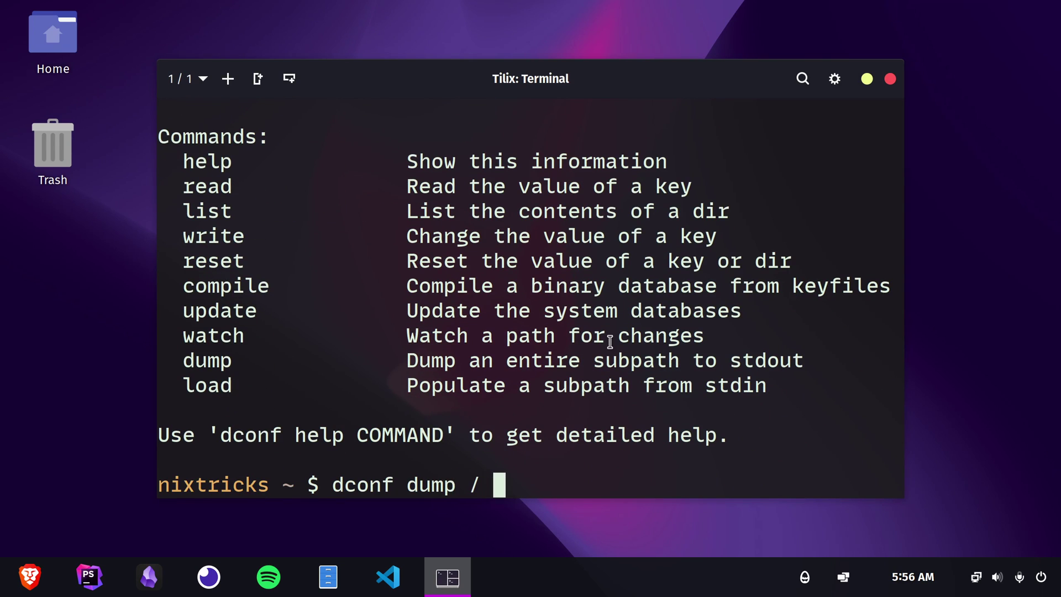
type("> settings.rc")
key("Return")
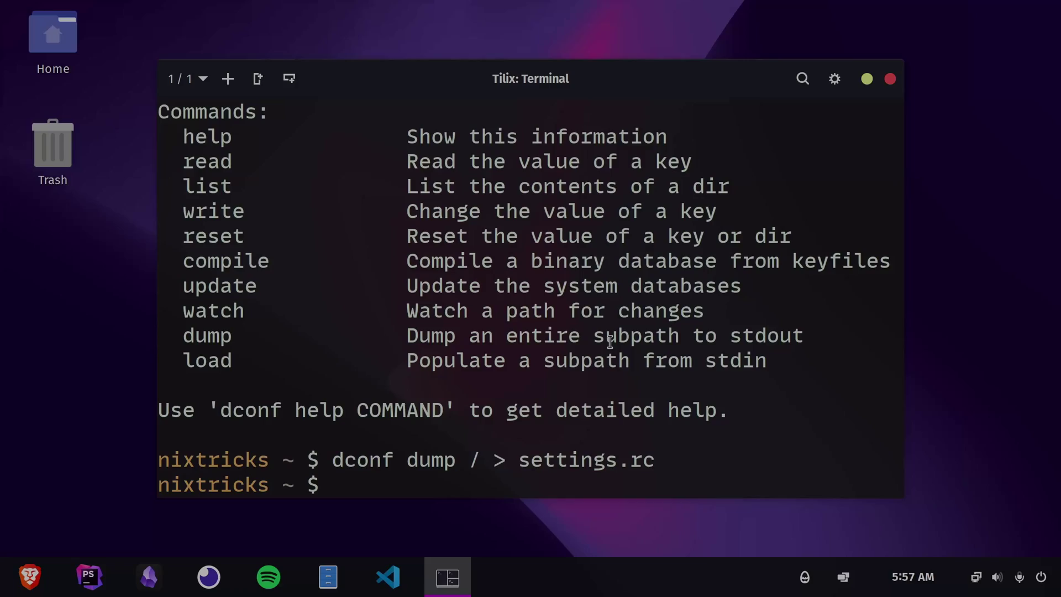
Confirm settings.rc exists, then reset every setting with 'dconf reset -f /'.
key("Return")
type("l")
key("Return")
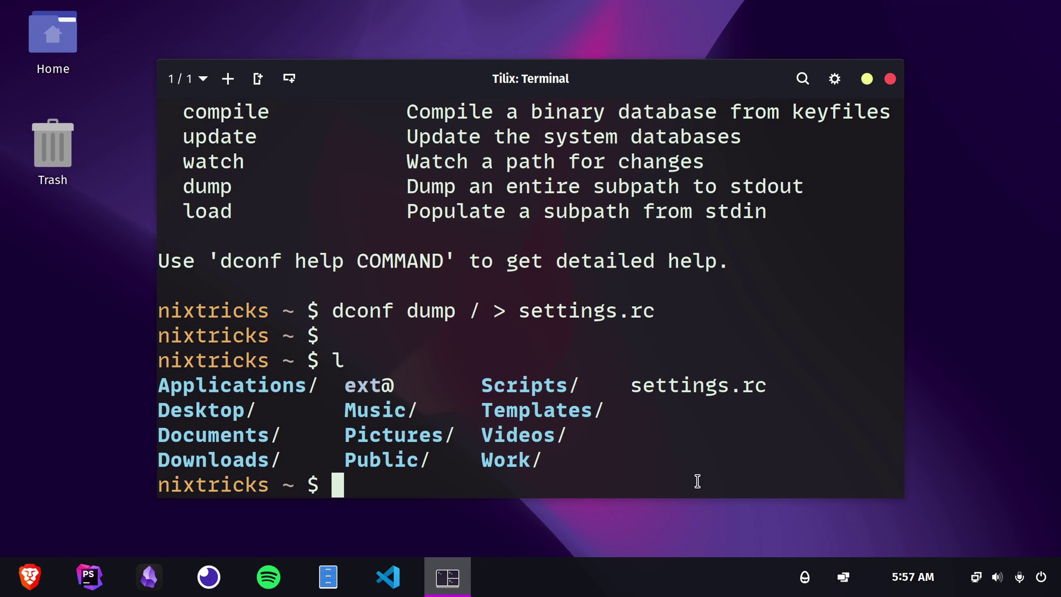
key("ctrl+l")
type("dconf")
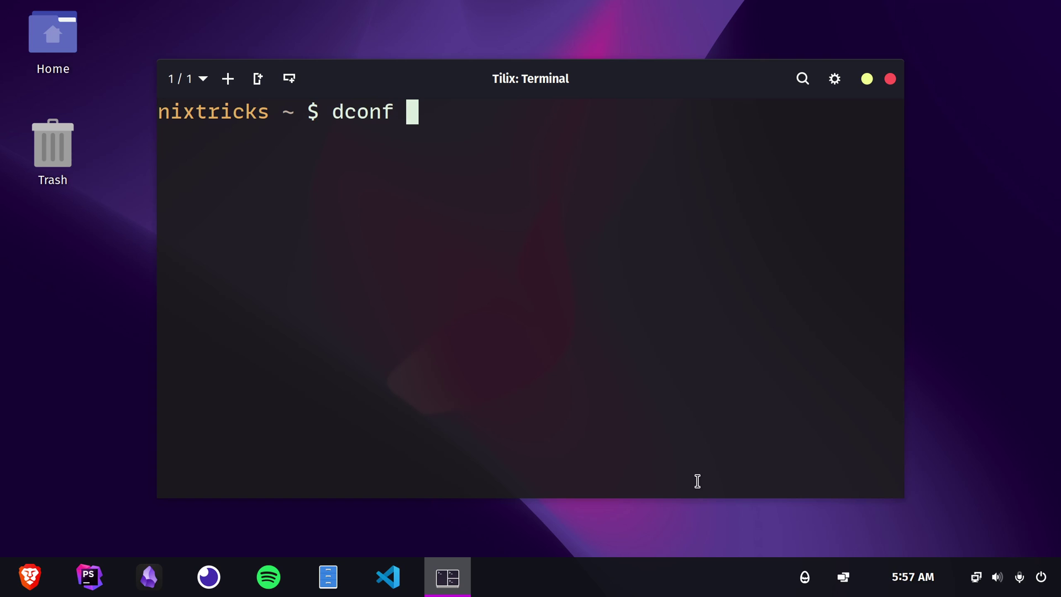
type(" reset -f ")
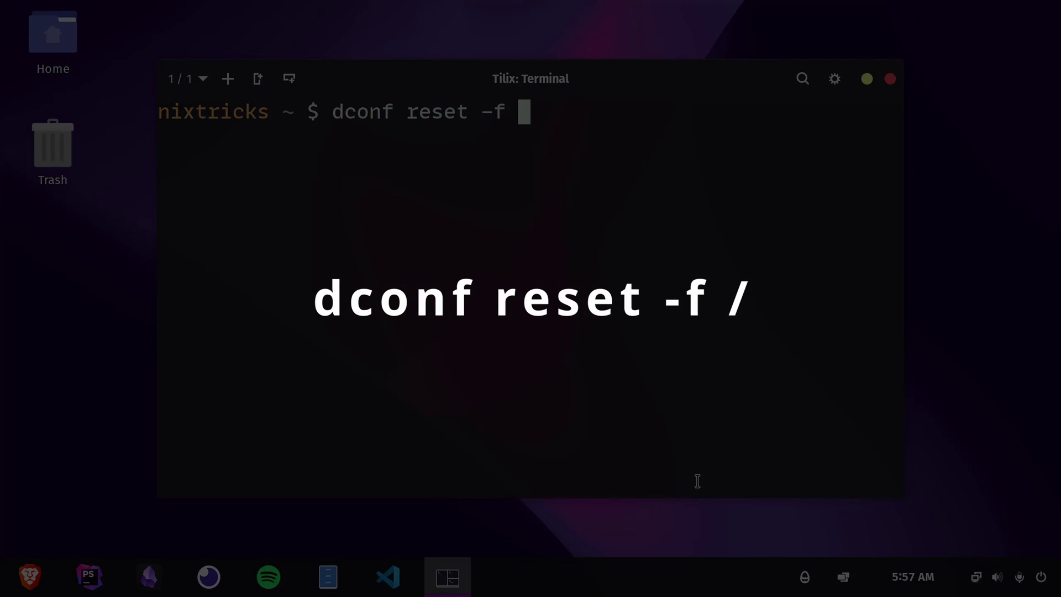
type("/")
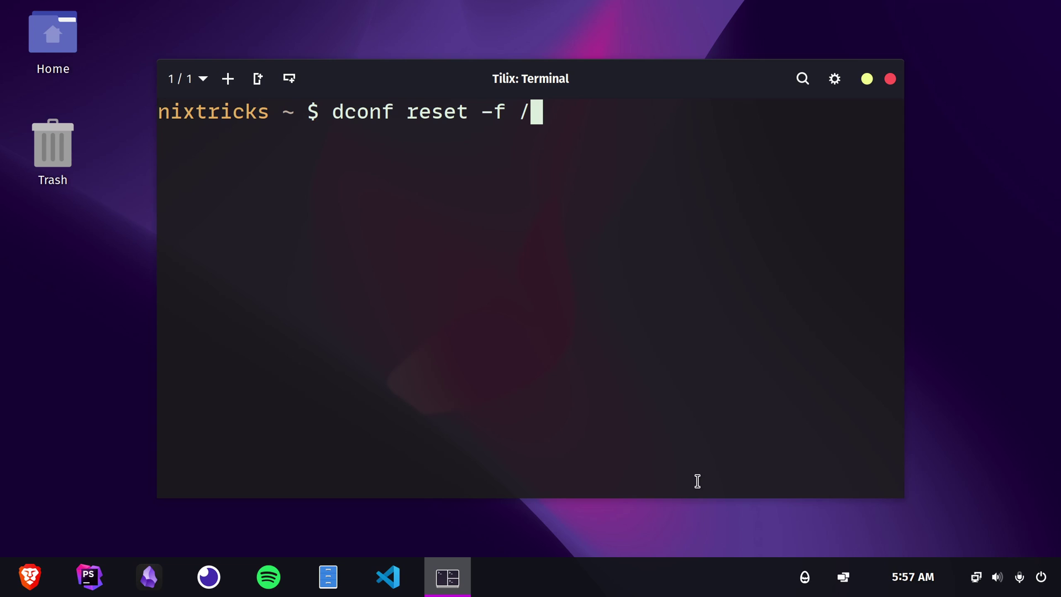
key("Return")
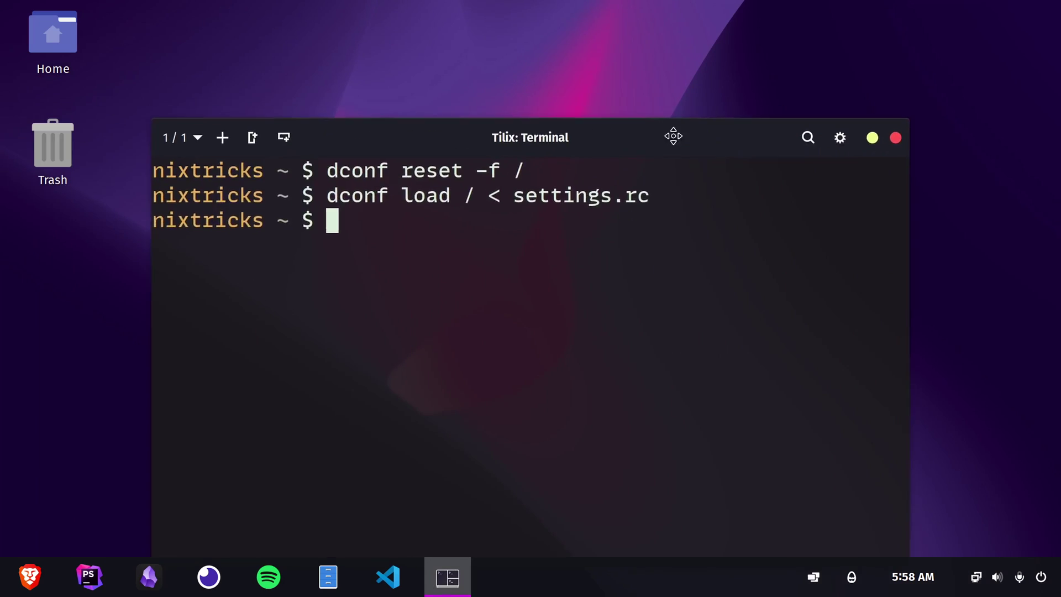
Shift Tilix up-right, then briefly highlight and clear the settings.rc load command line.
left_click_drag(672, 135, 711, 87)
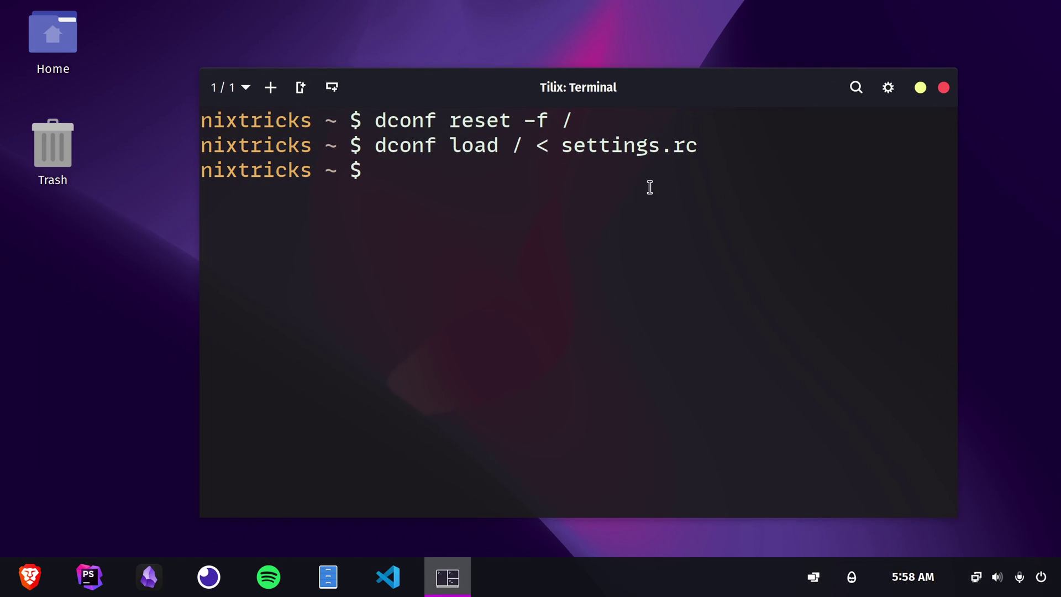
mouse_move(375, 148)
left_mouse_down()
mouse_move(687, 146)
mouse_move(731, 176)
left_mouse_up()
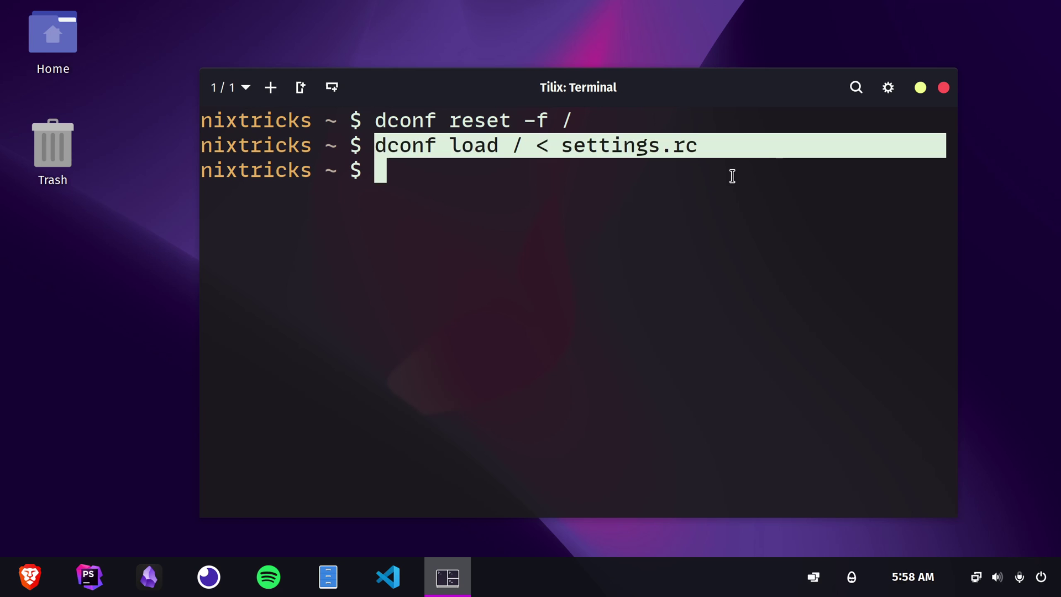
left_click(731, 175)
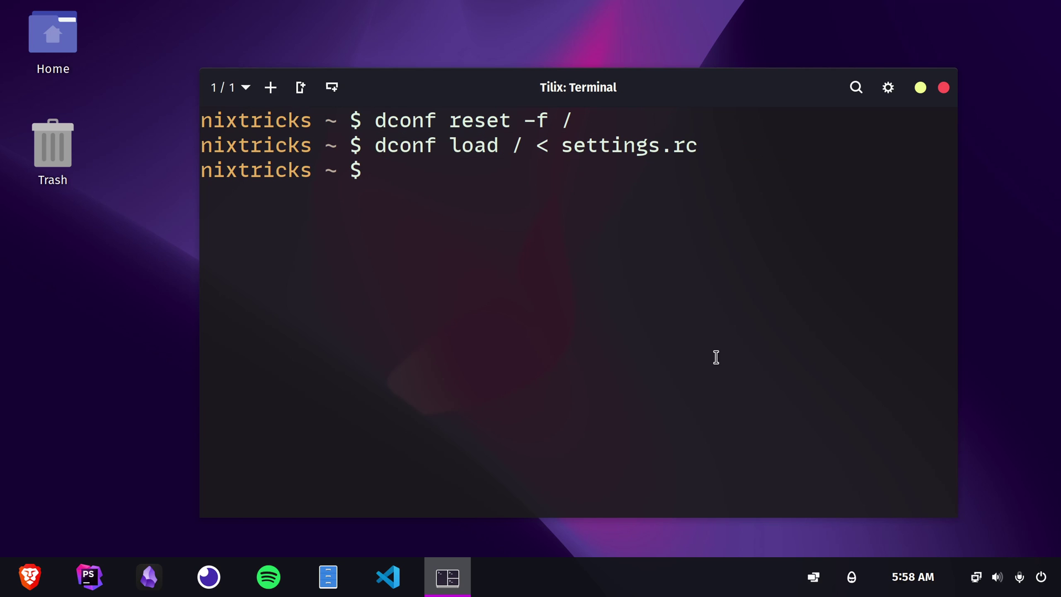